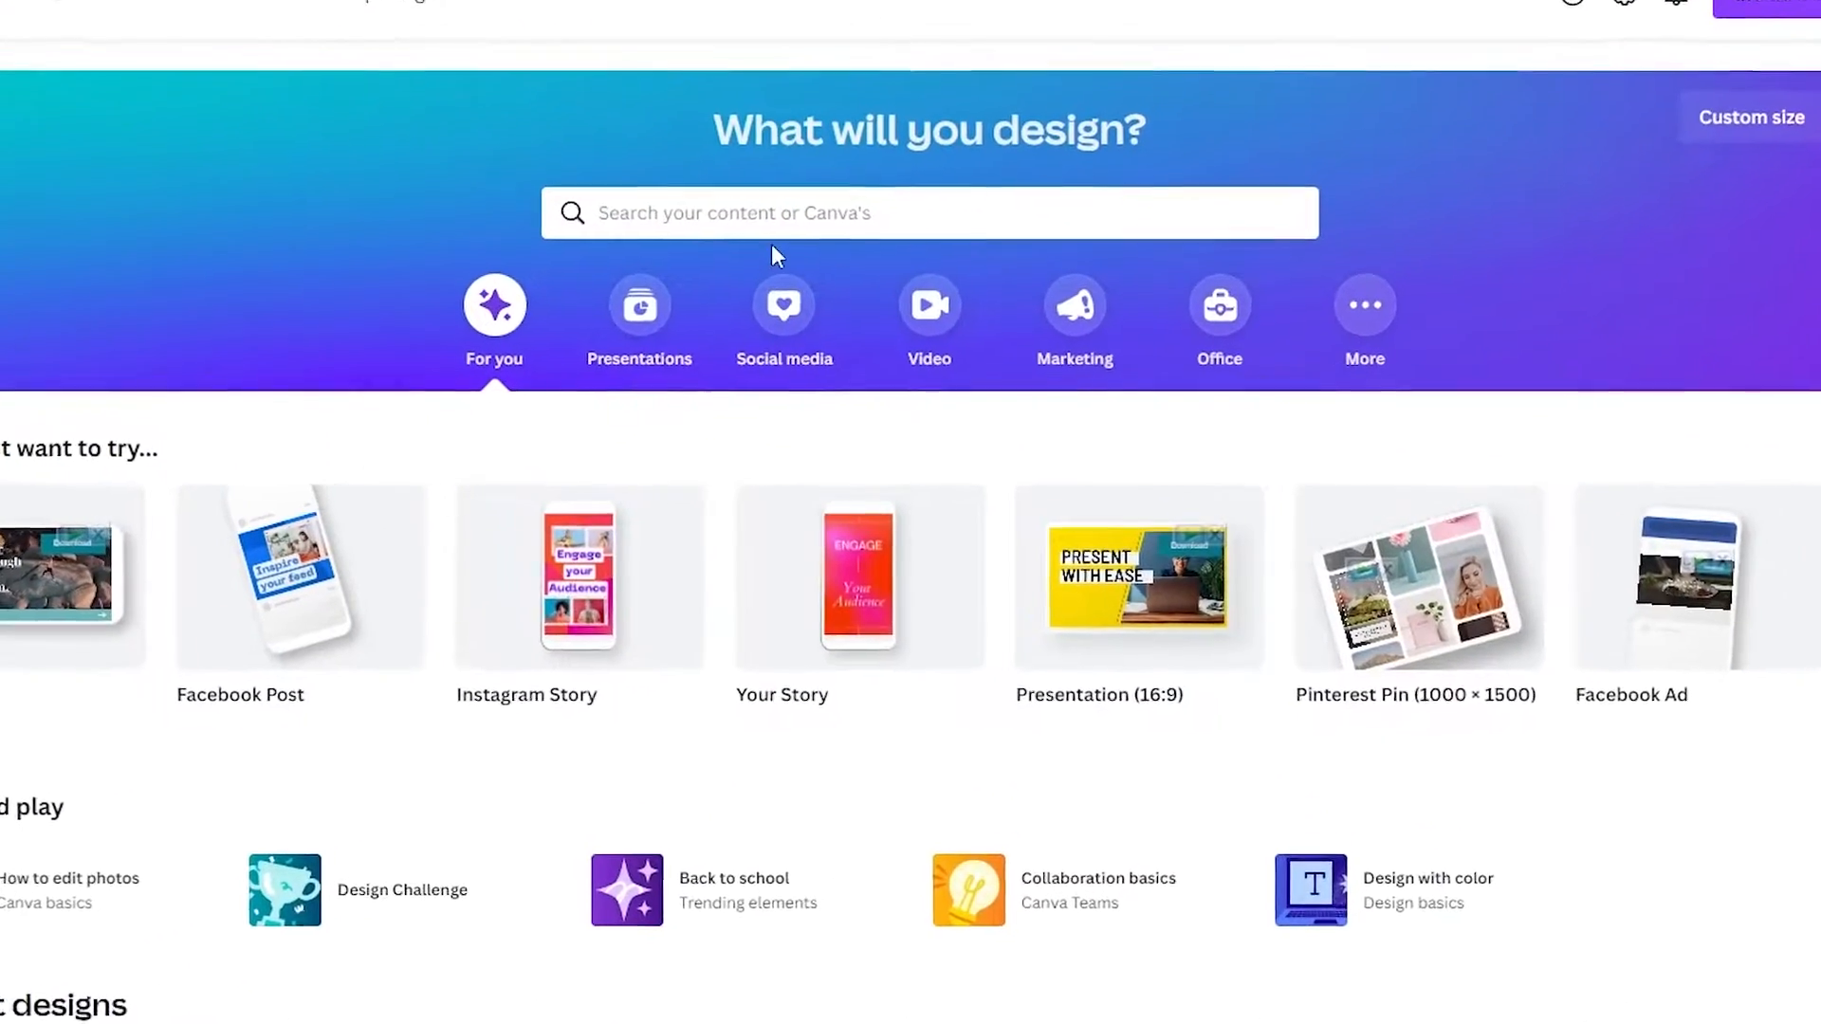
# - Search the templates for "intro" and open the green futuristic Fauget Gaming YouTube intro template
pyautogui.click(924, 300)
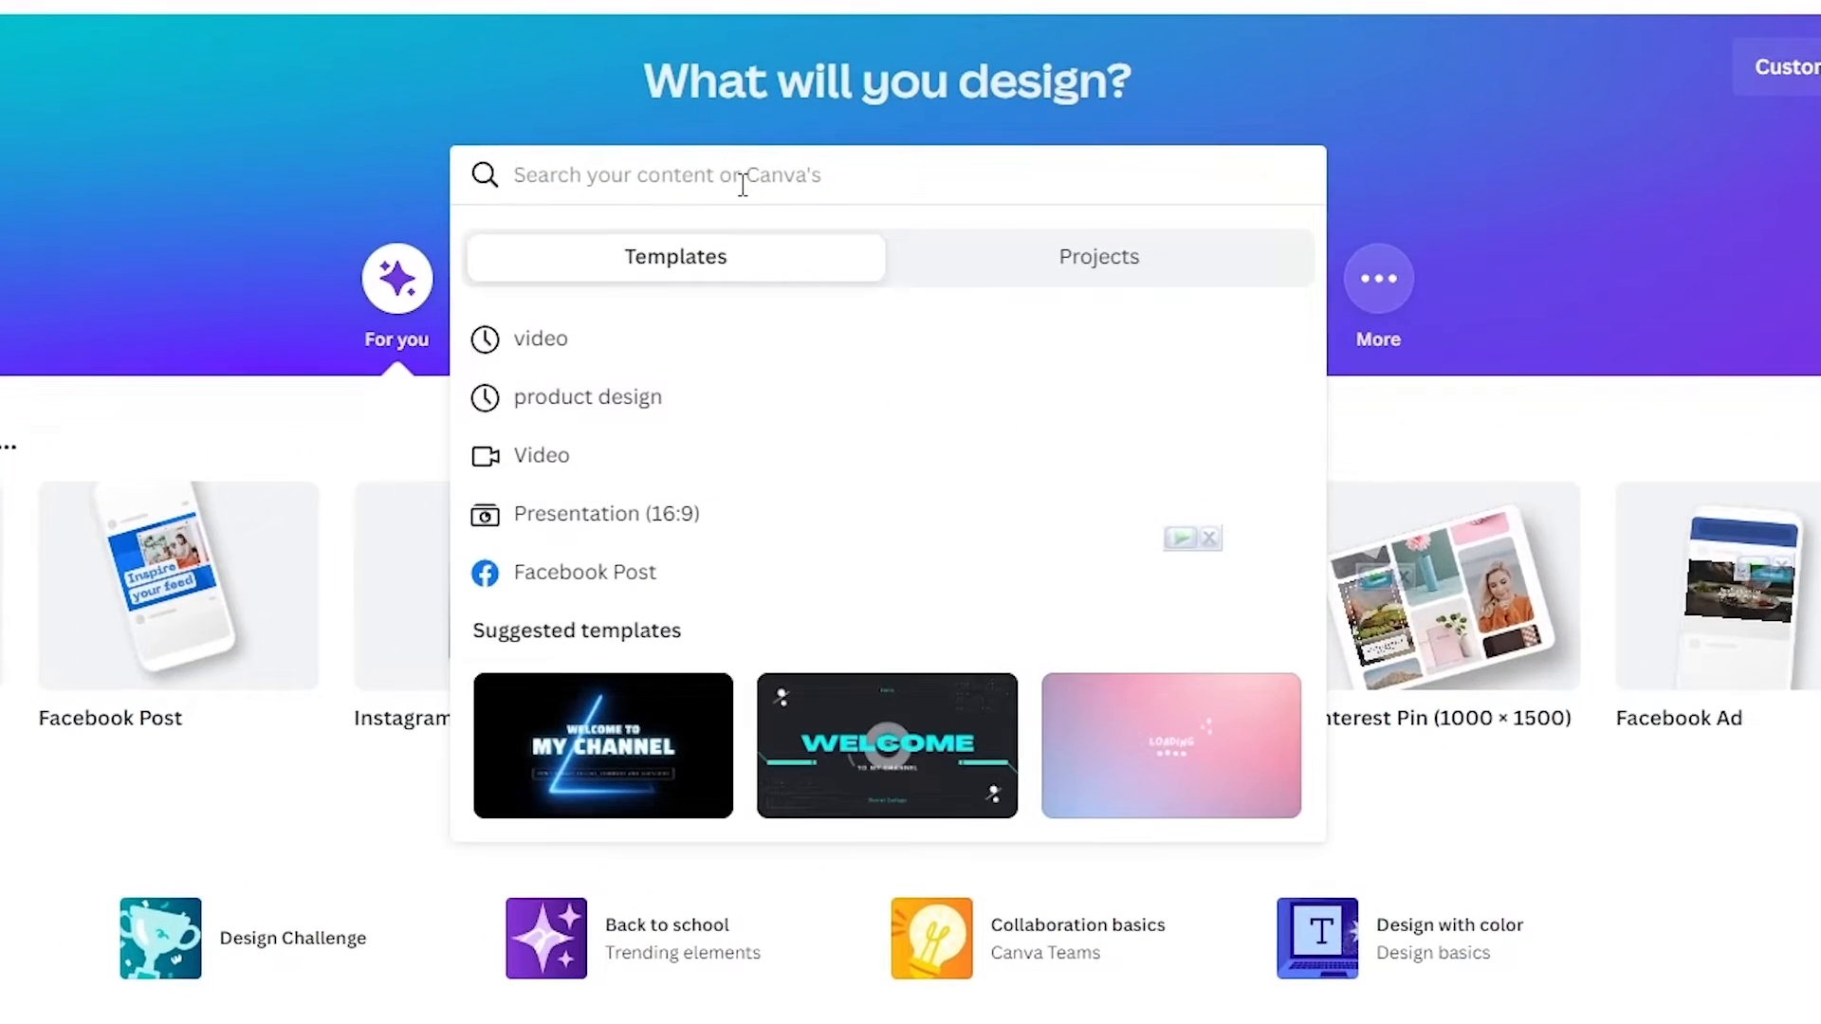
pyautogui.write('intro')
pyautogui.press('Return')
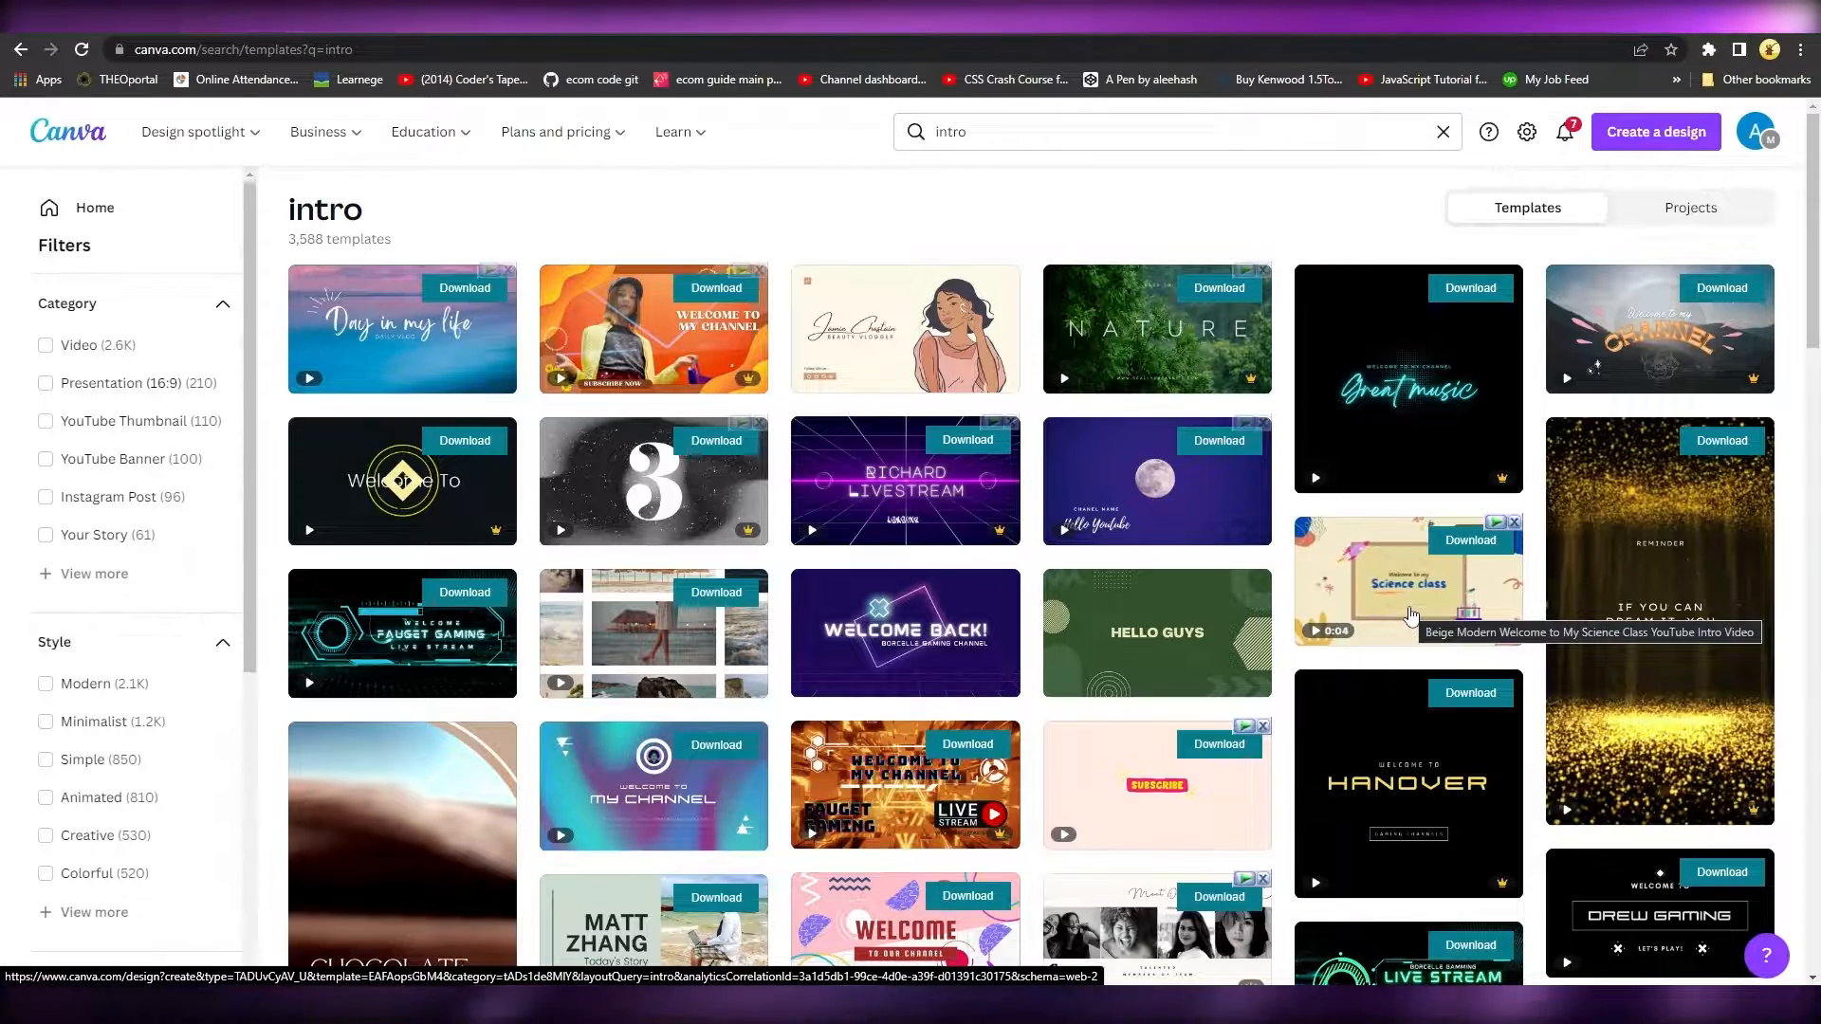
pyautogui.scroll(-4, 1412, 616)
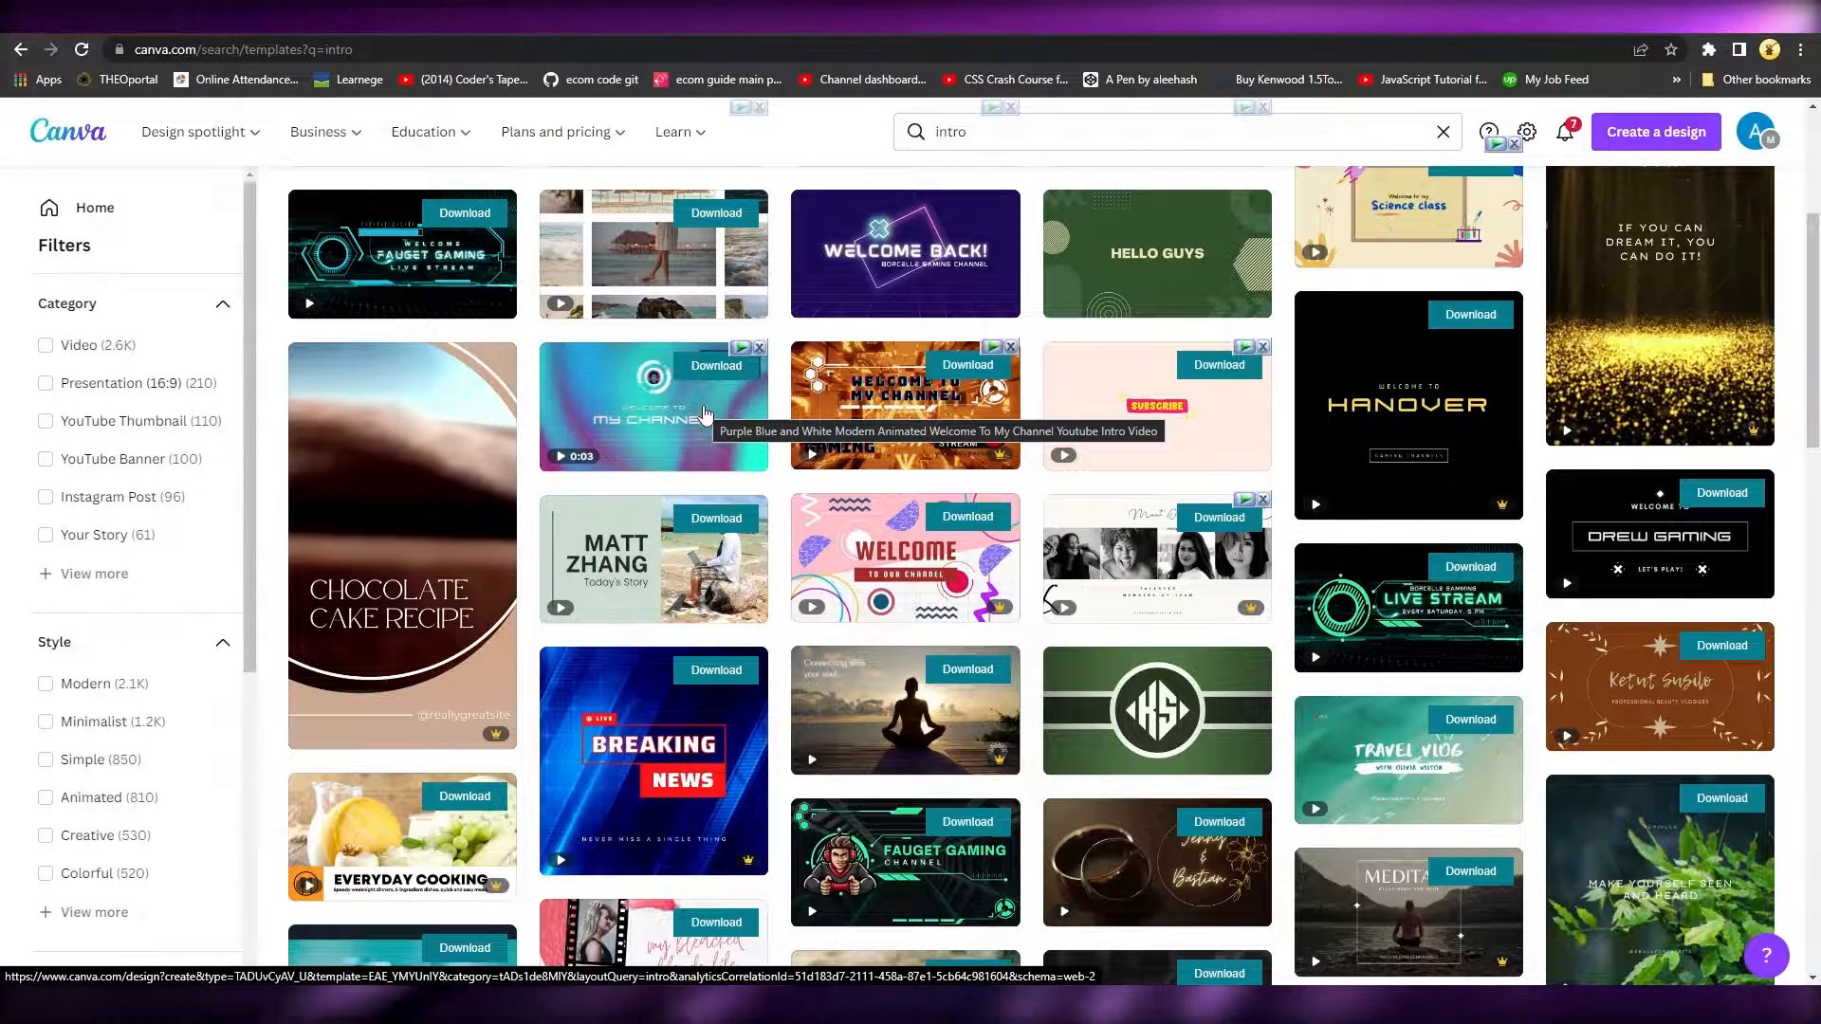
pyautogui.click(928, 887)
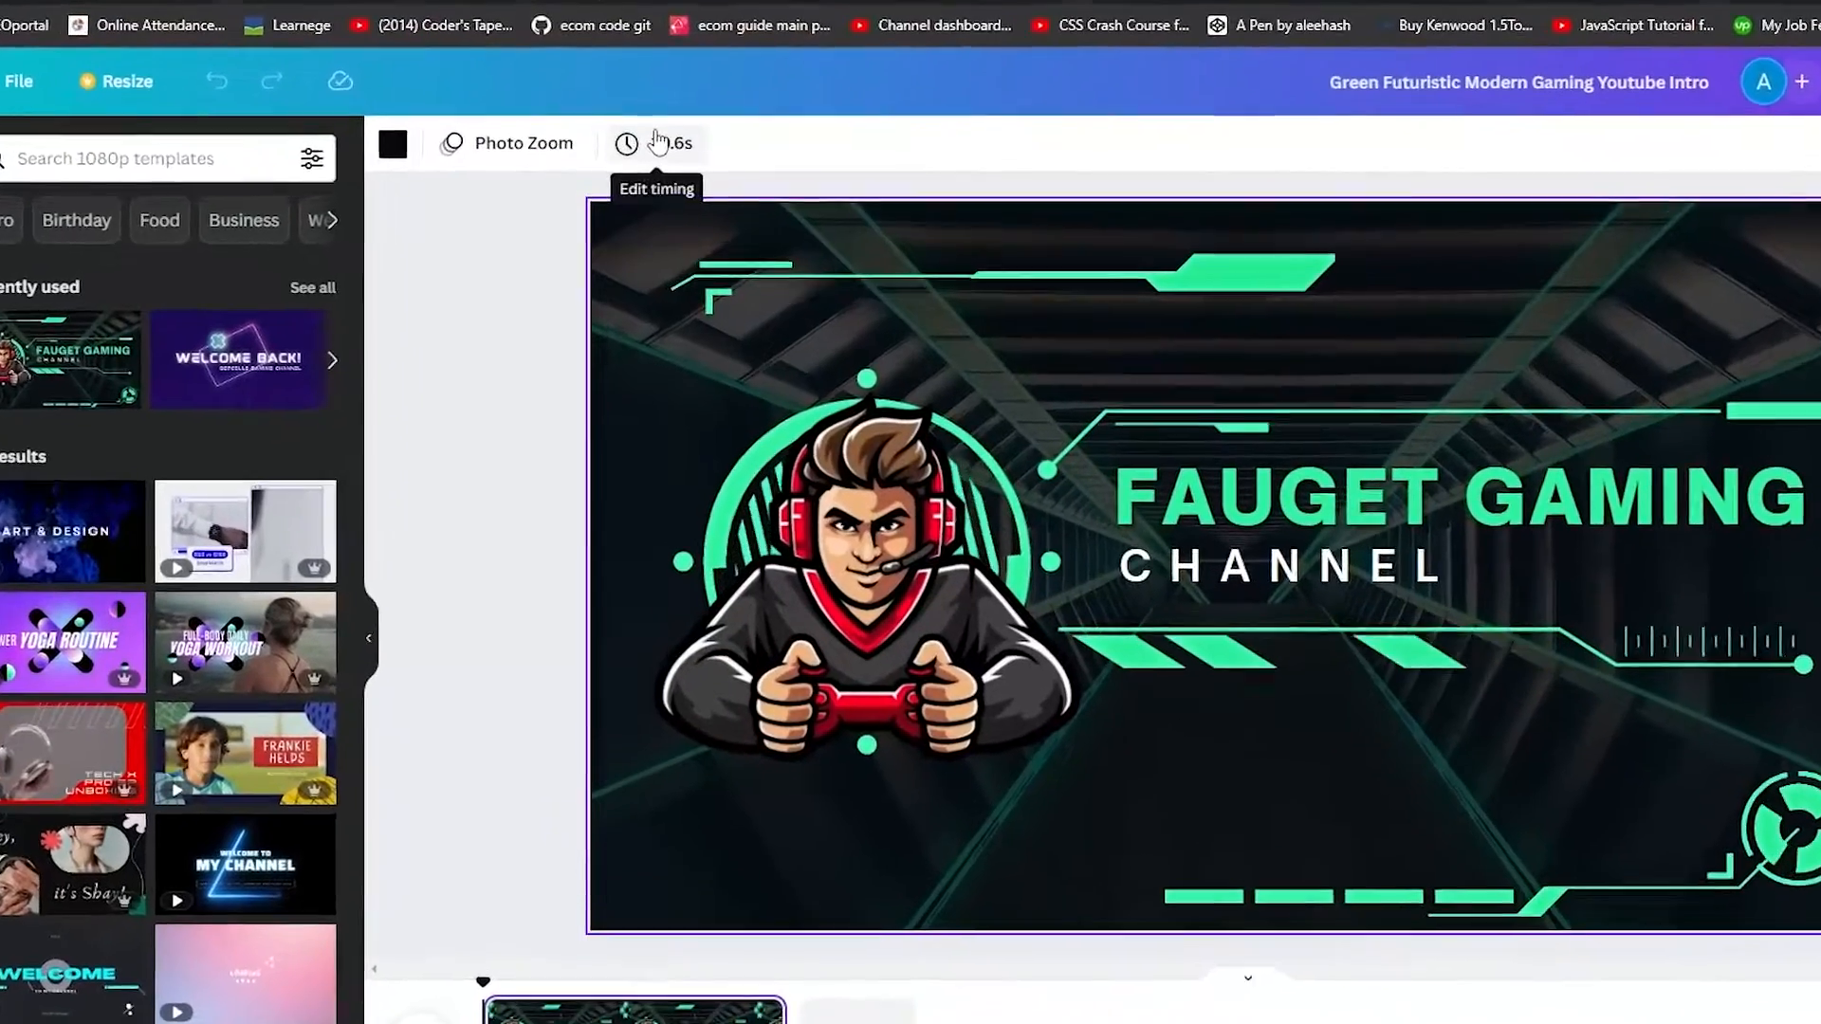
# - Set the intro page's timing to 5.0 seconds
pyautogui.click(656, 143)
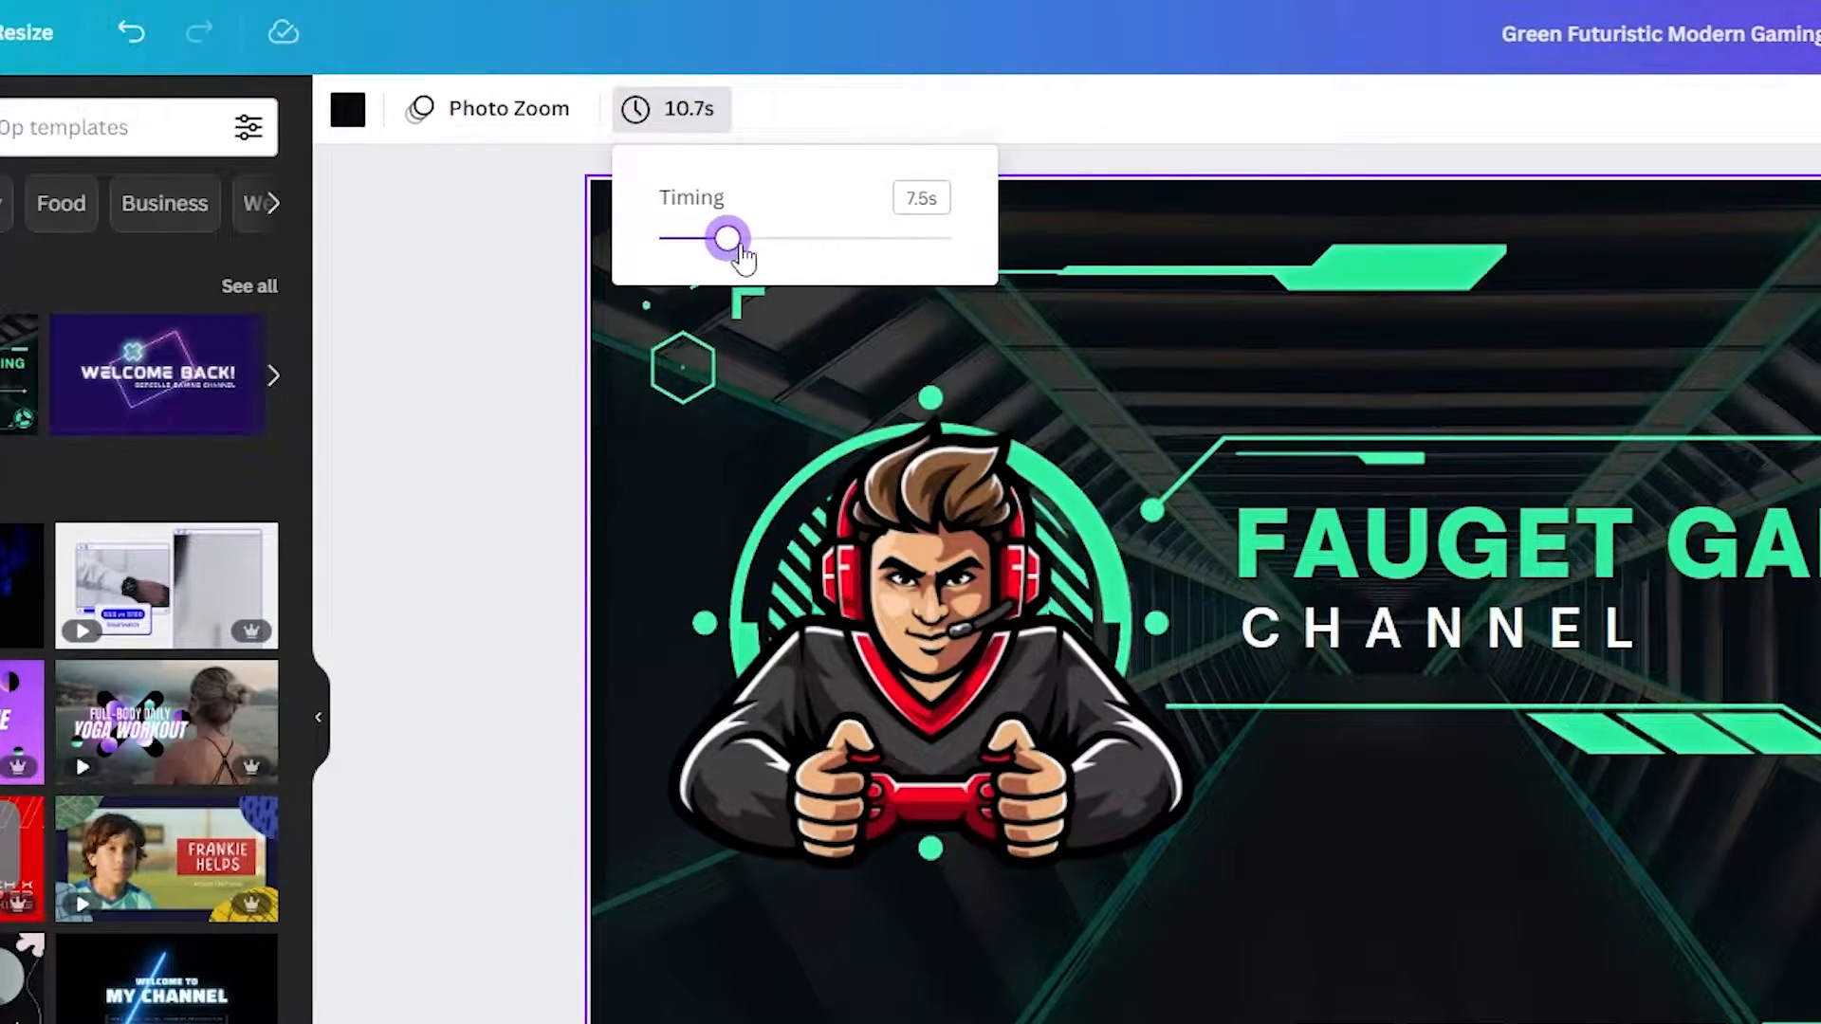
pyautogui.moveTo(743, 251); pyautogui.dragTo(956, 248)
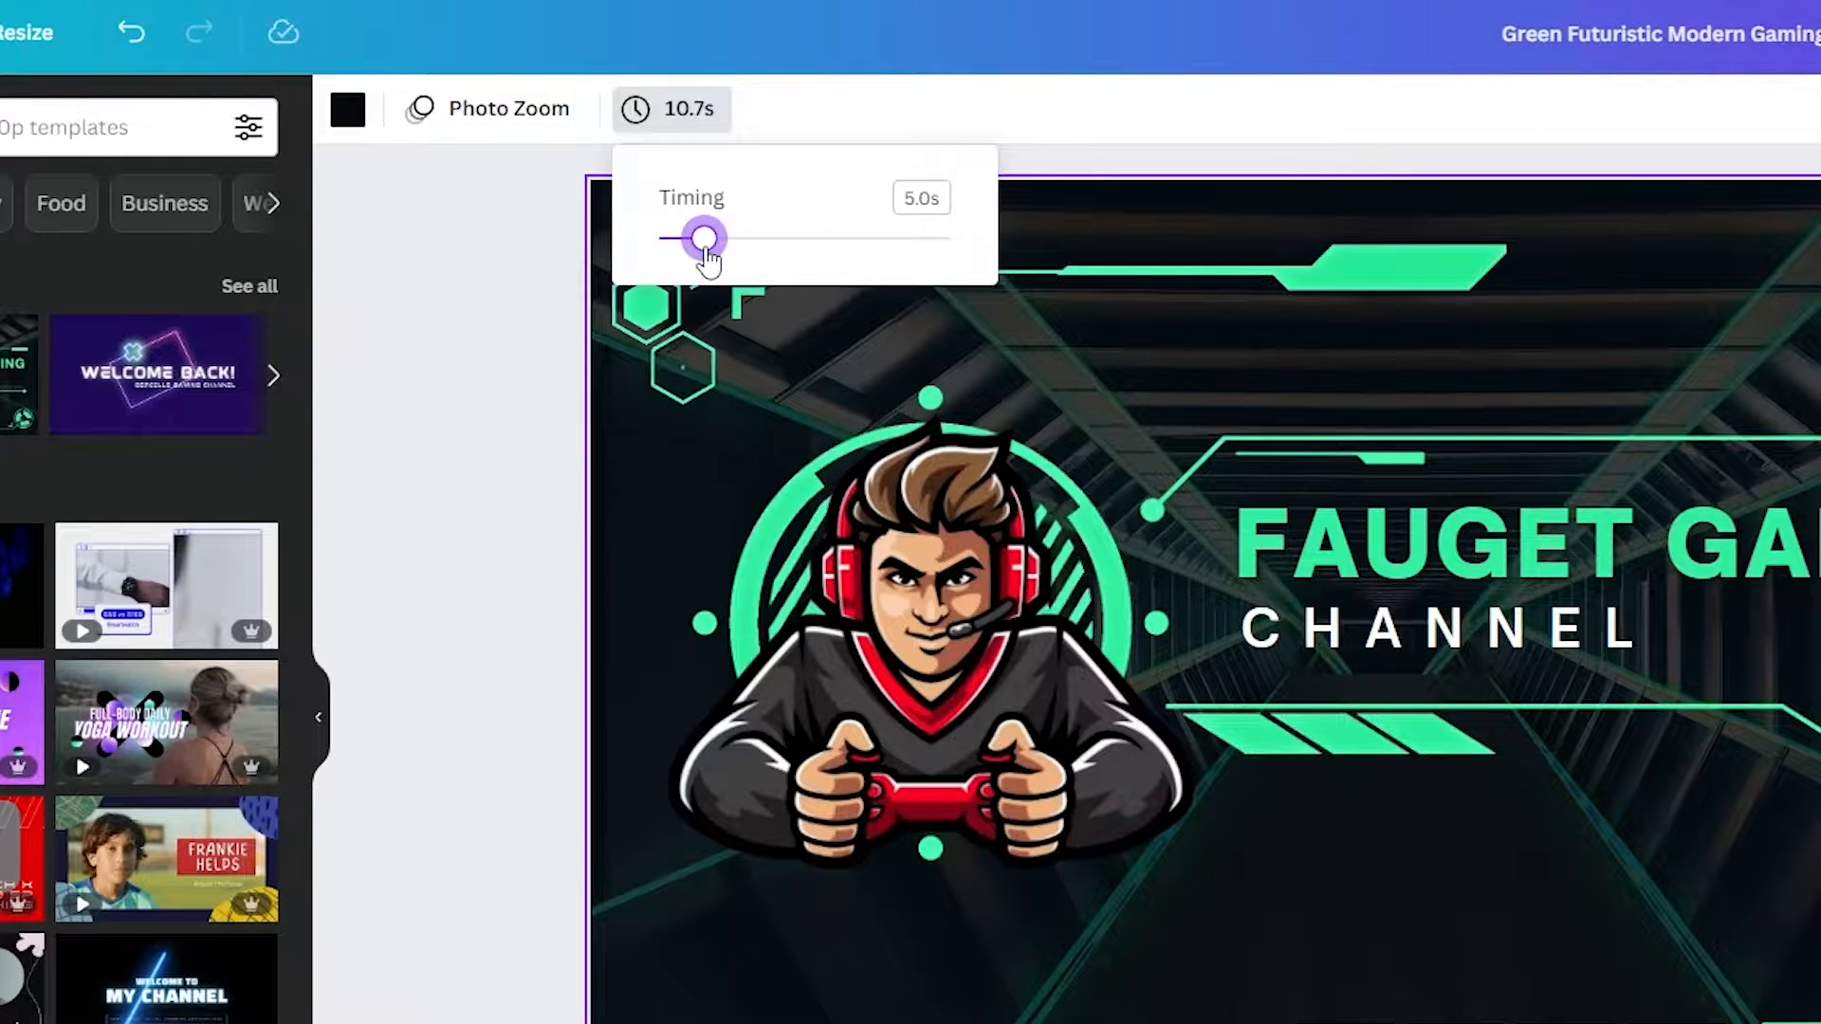
pyautogui.moveTo(672, 256); pyautogui.dragTo(707, 258)
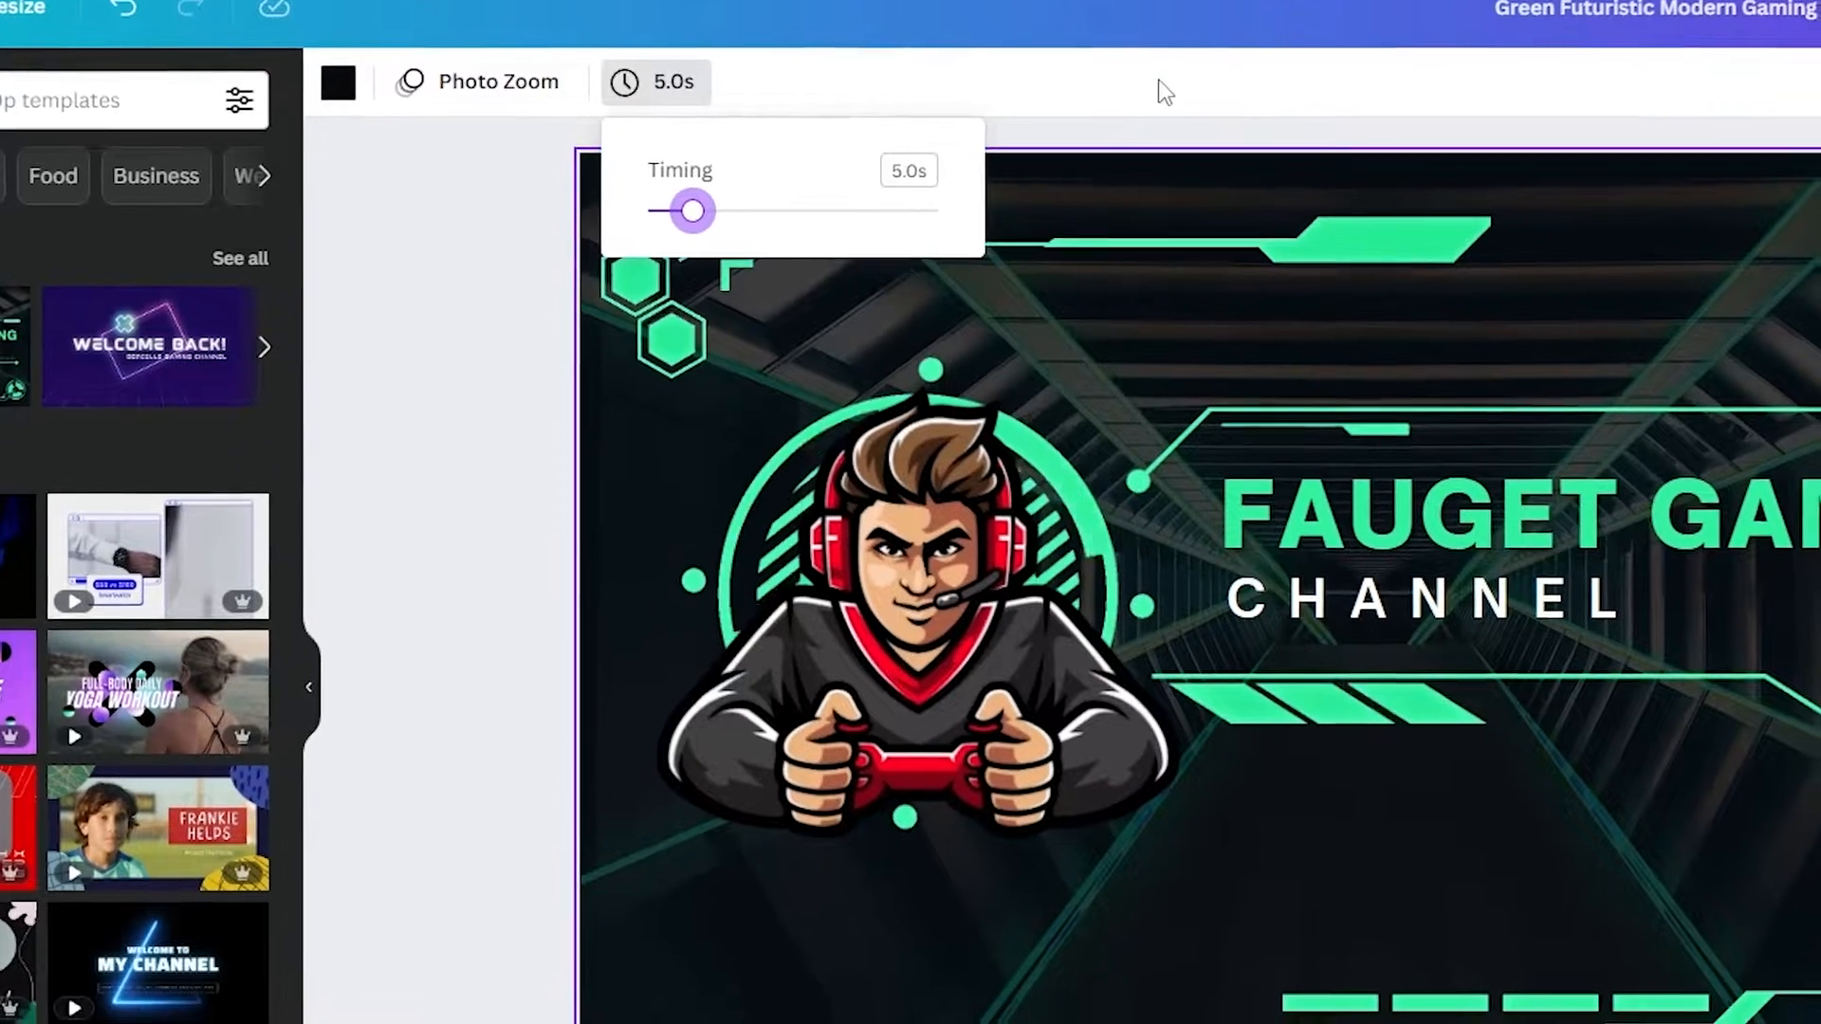
pyautogui.click(1176, 116)
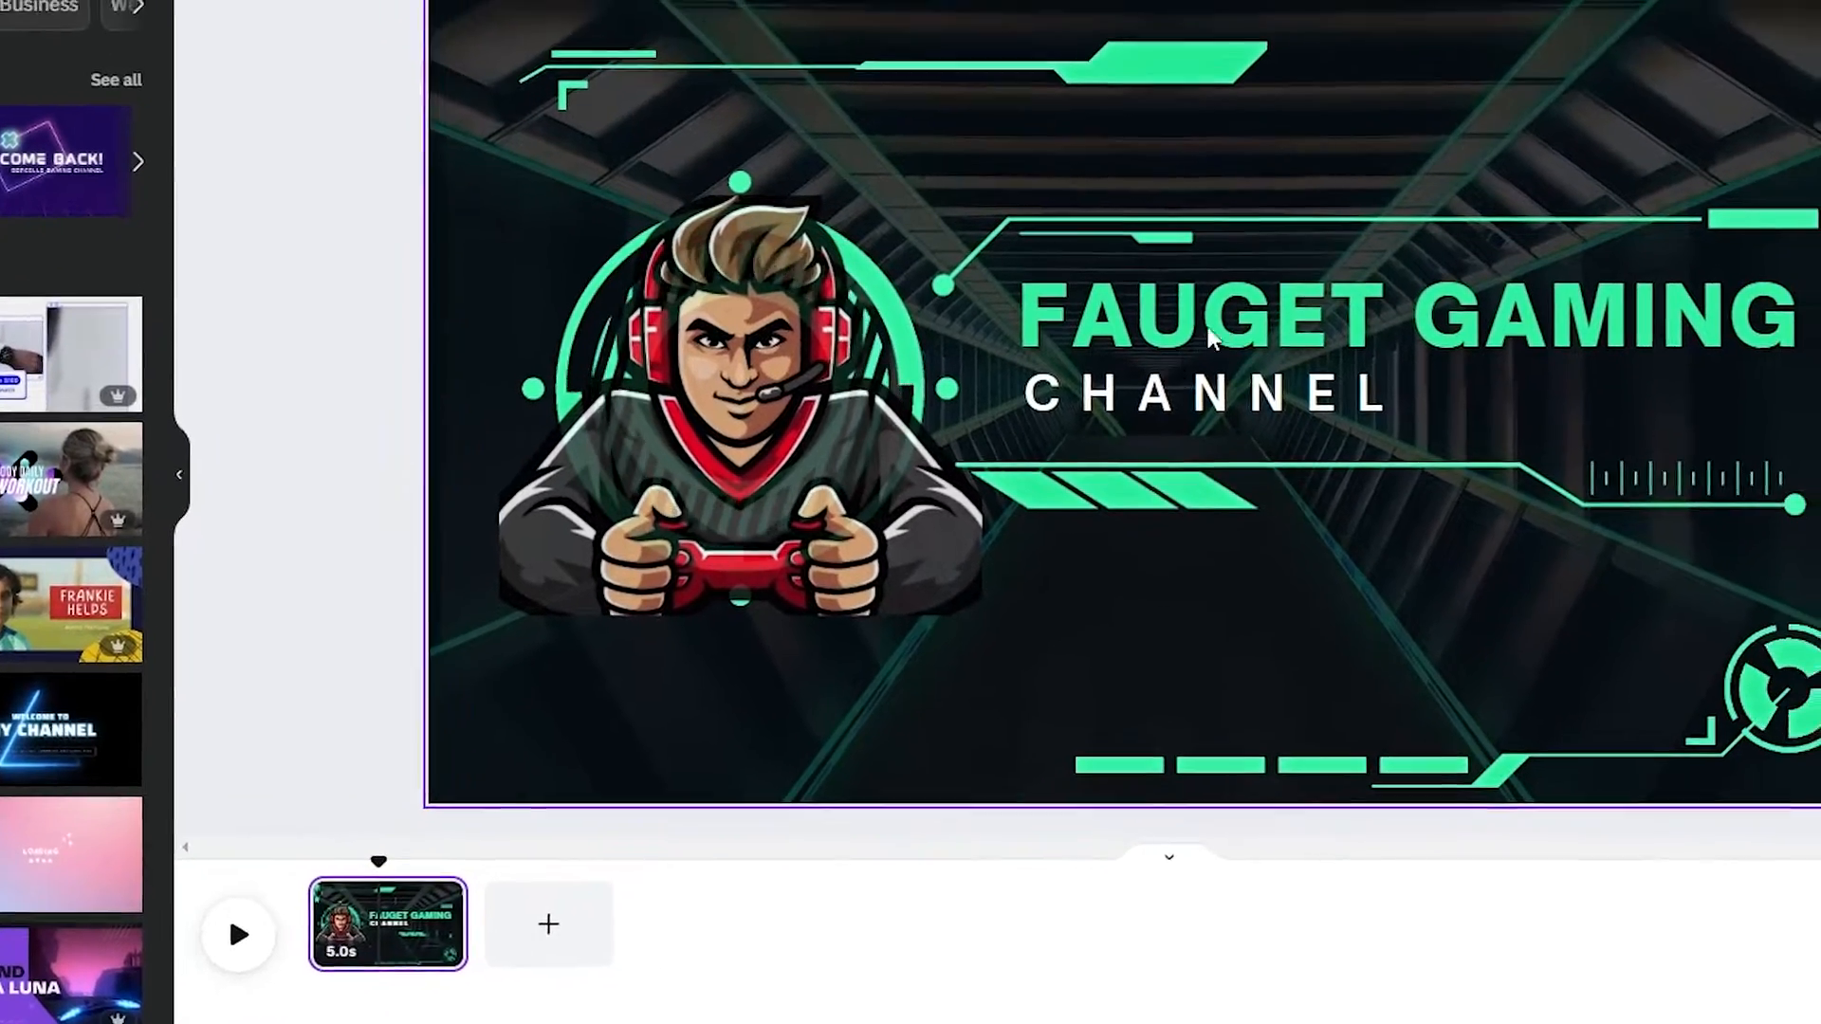
# - Replace the "FAUGET GAMING" heading text with the channel owner's name
pyautogui.click(1303, 271)
pyautogui.doubleClick(1145, 382)
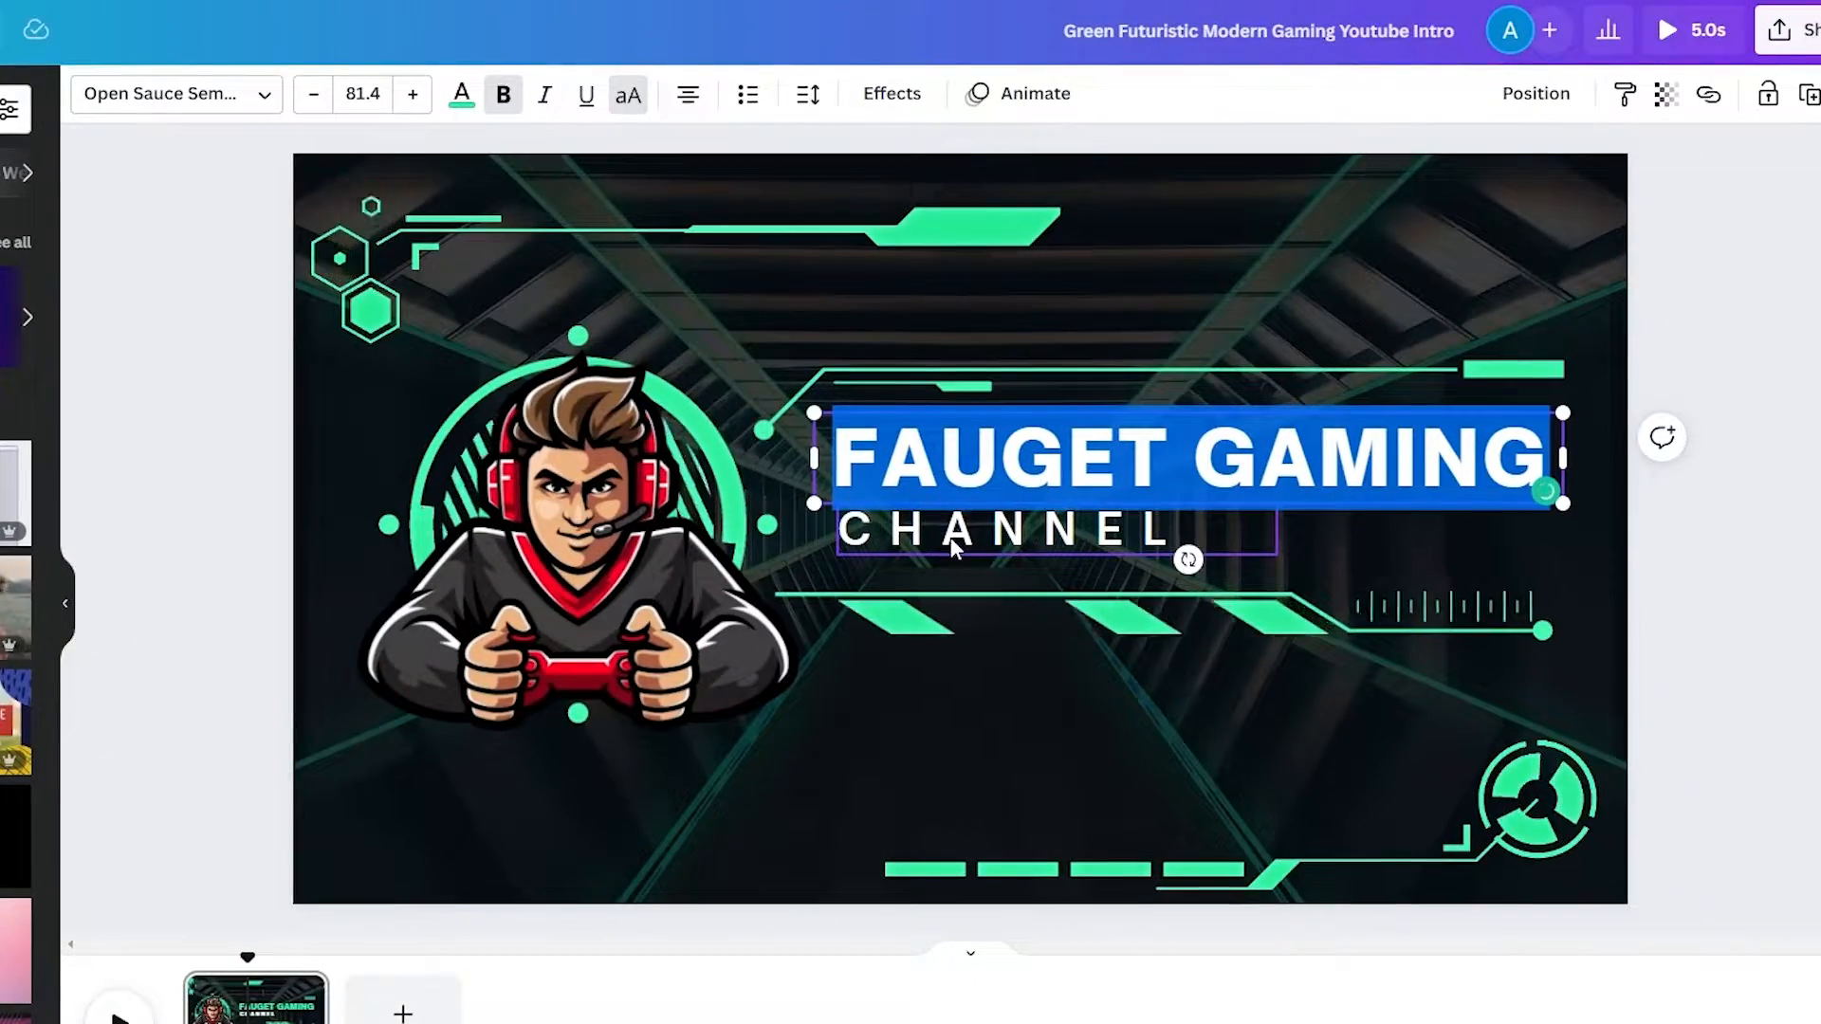
pyautogui.doubleClick(1079, 446)
pyautogui.click(1118, 436)
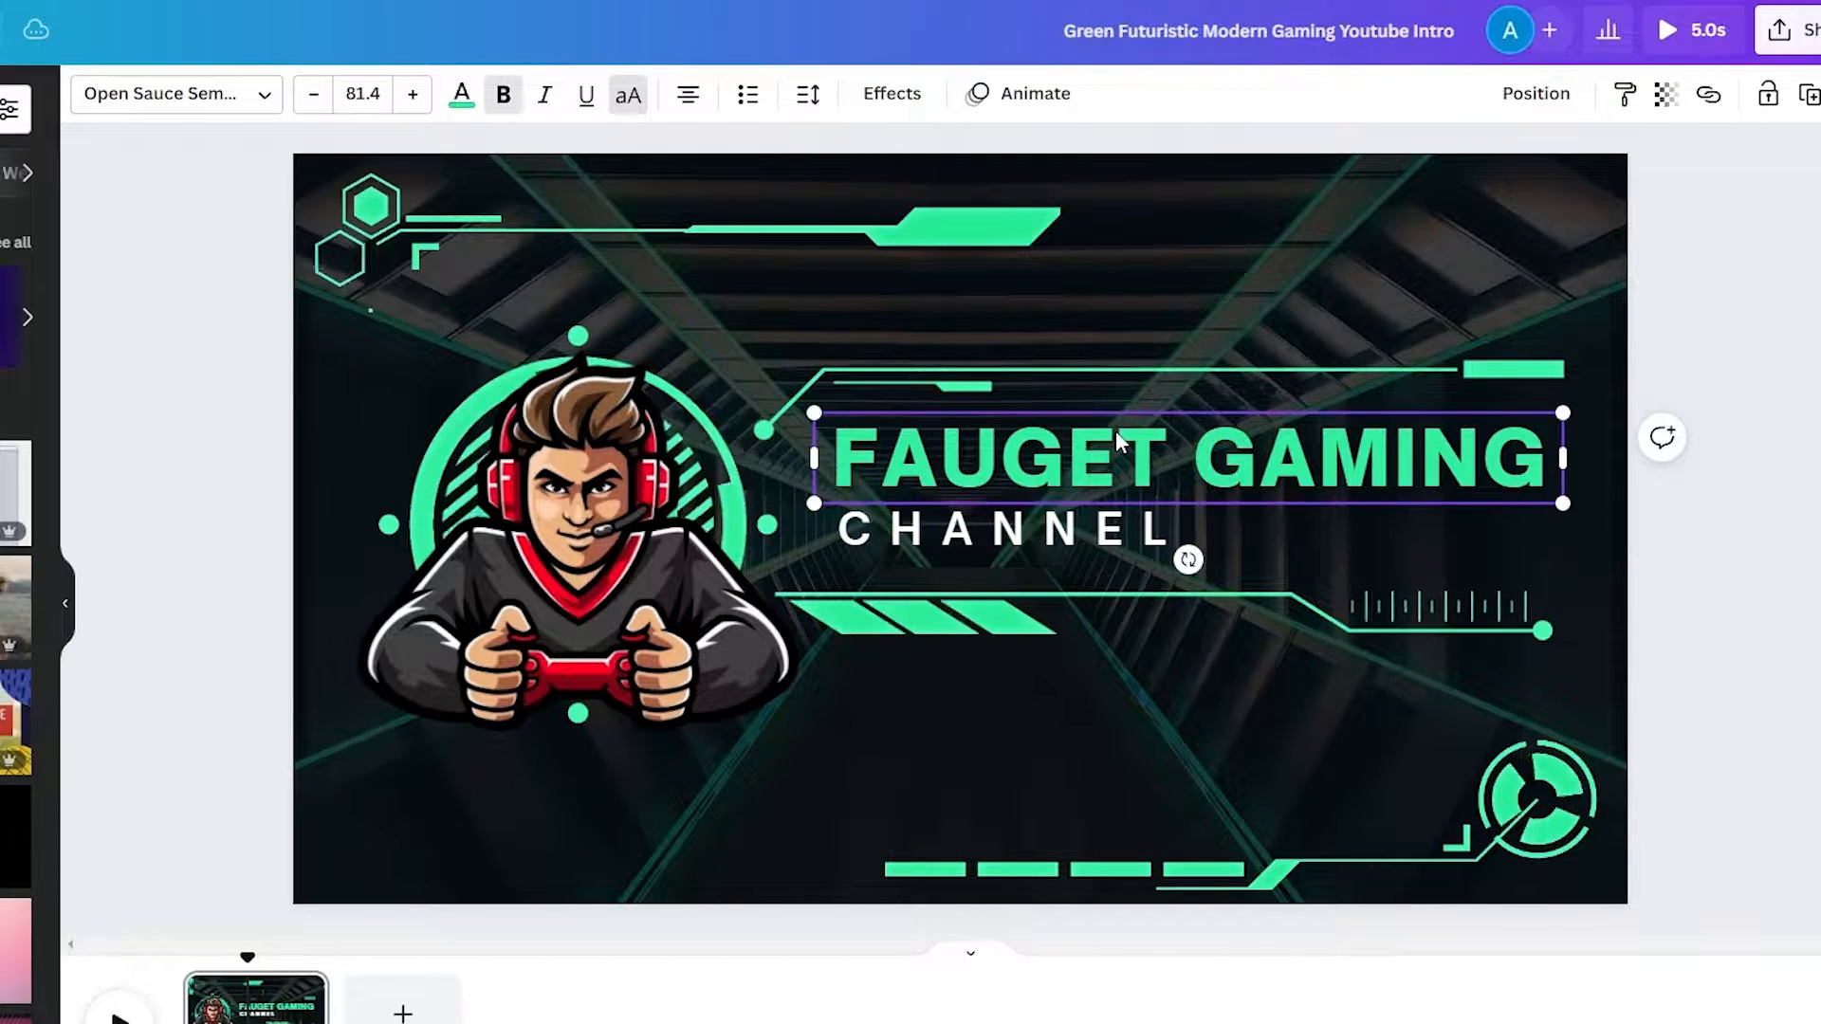
pyautogui.click(1117, 435)
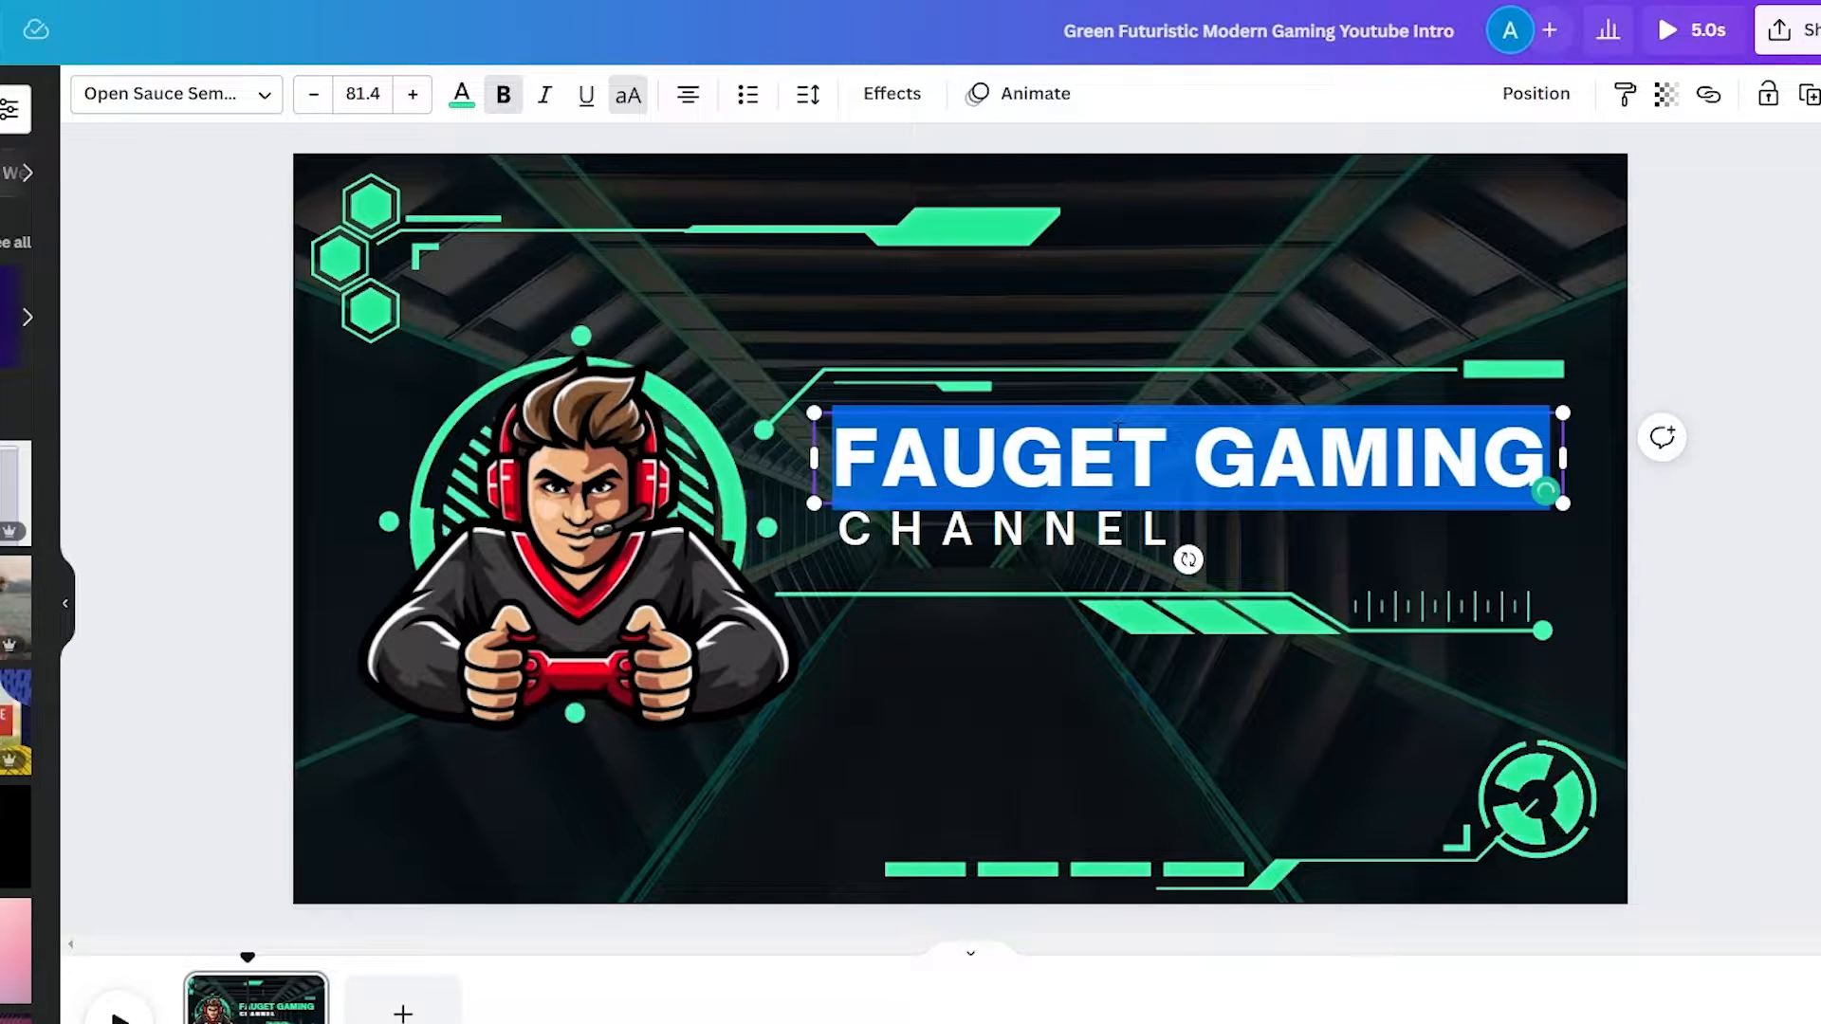
pyautogui.write('A;')
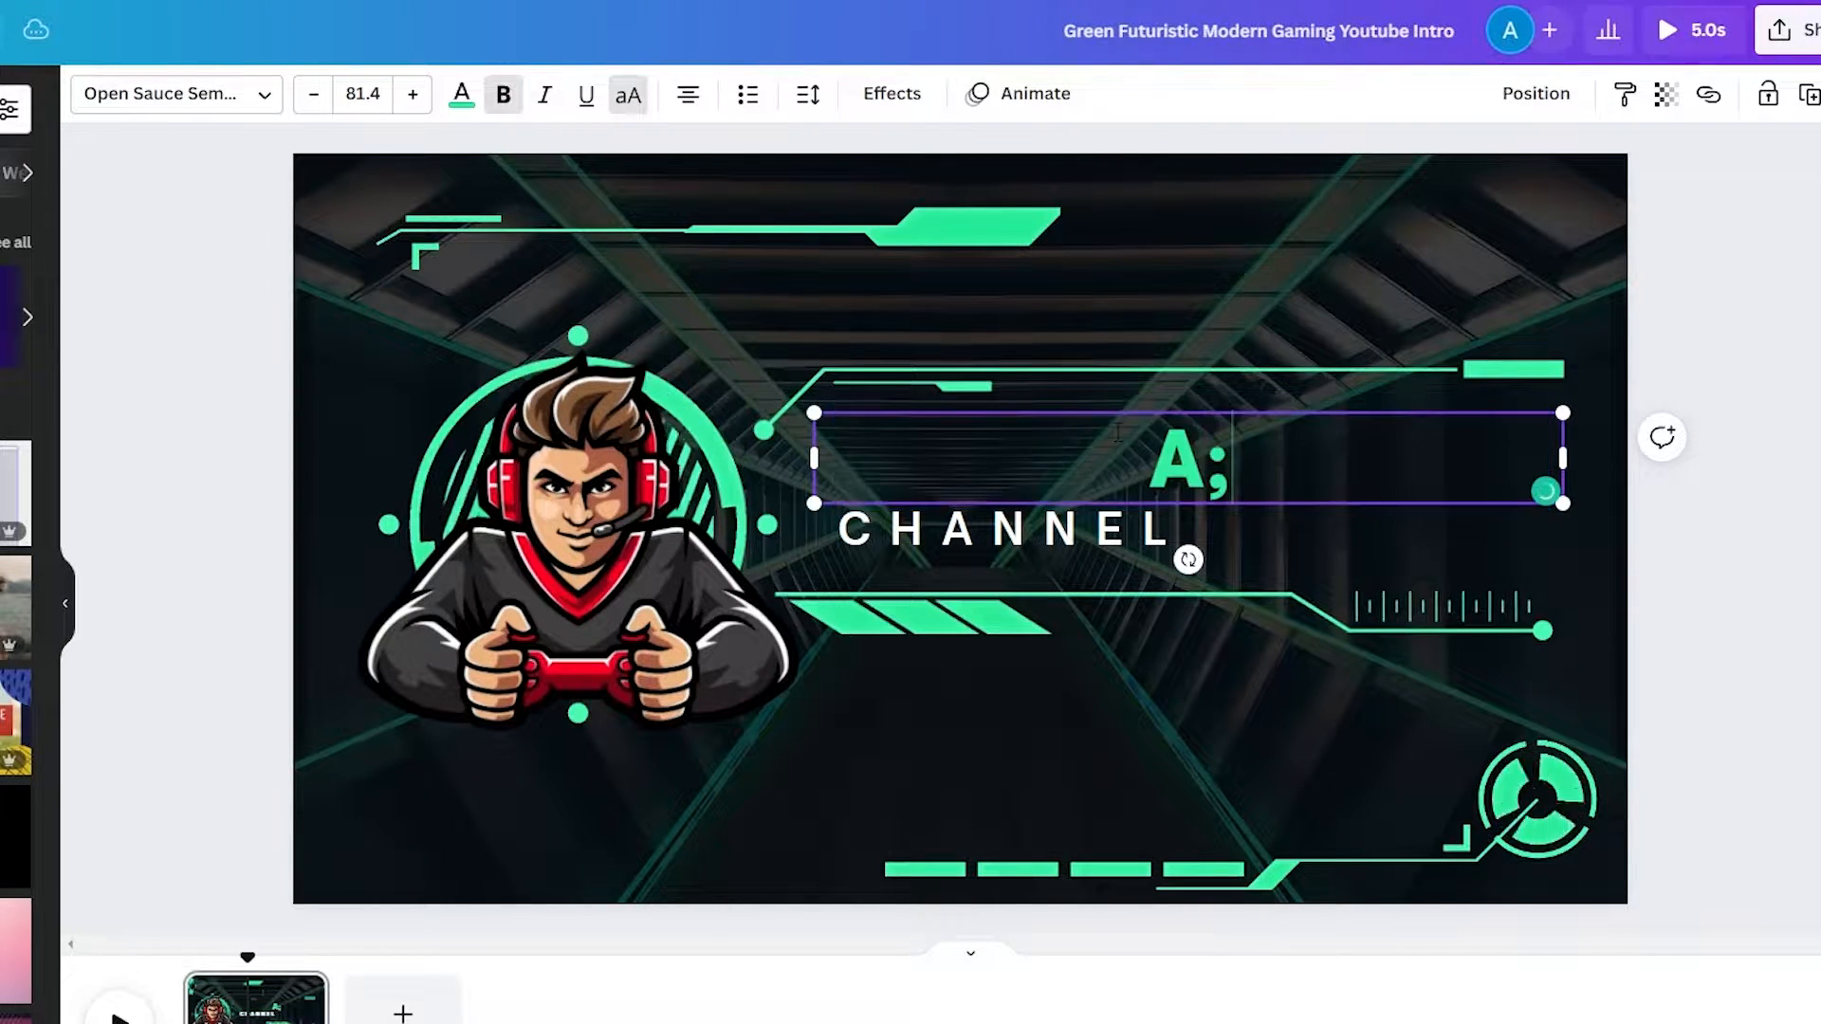
pyautogui.write('LEE H')
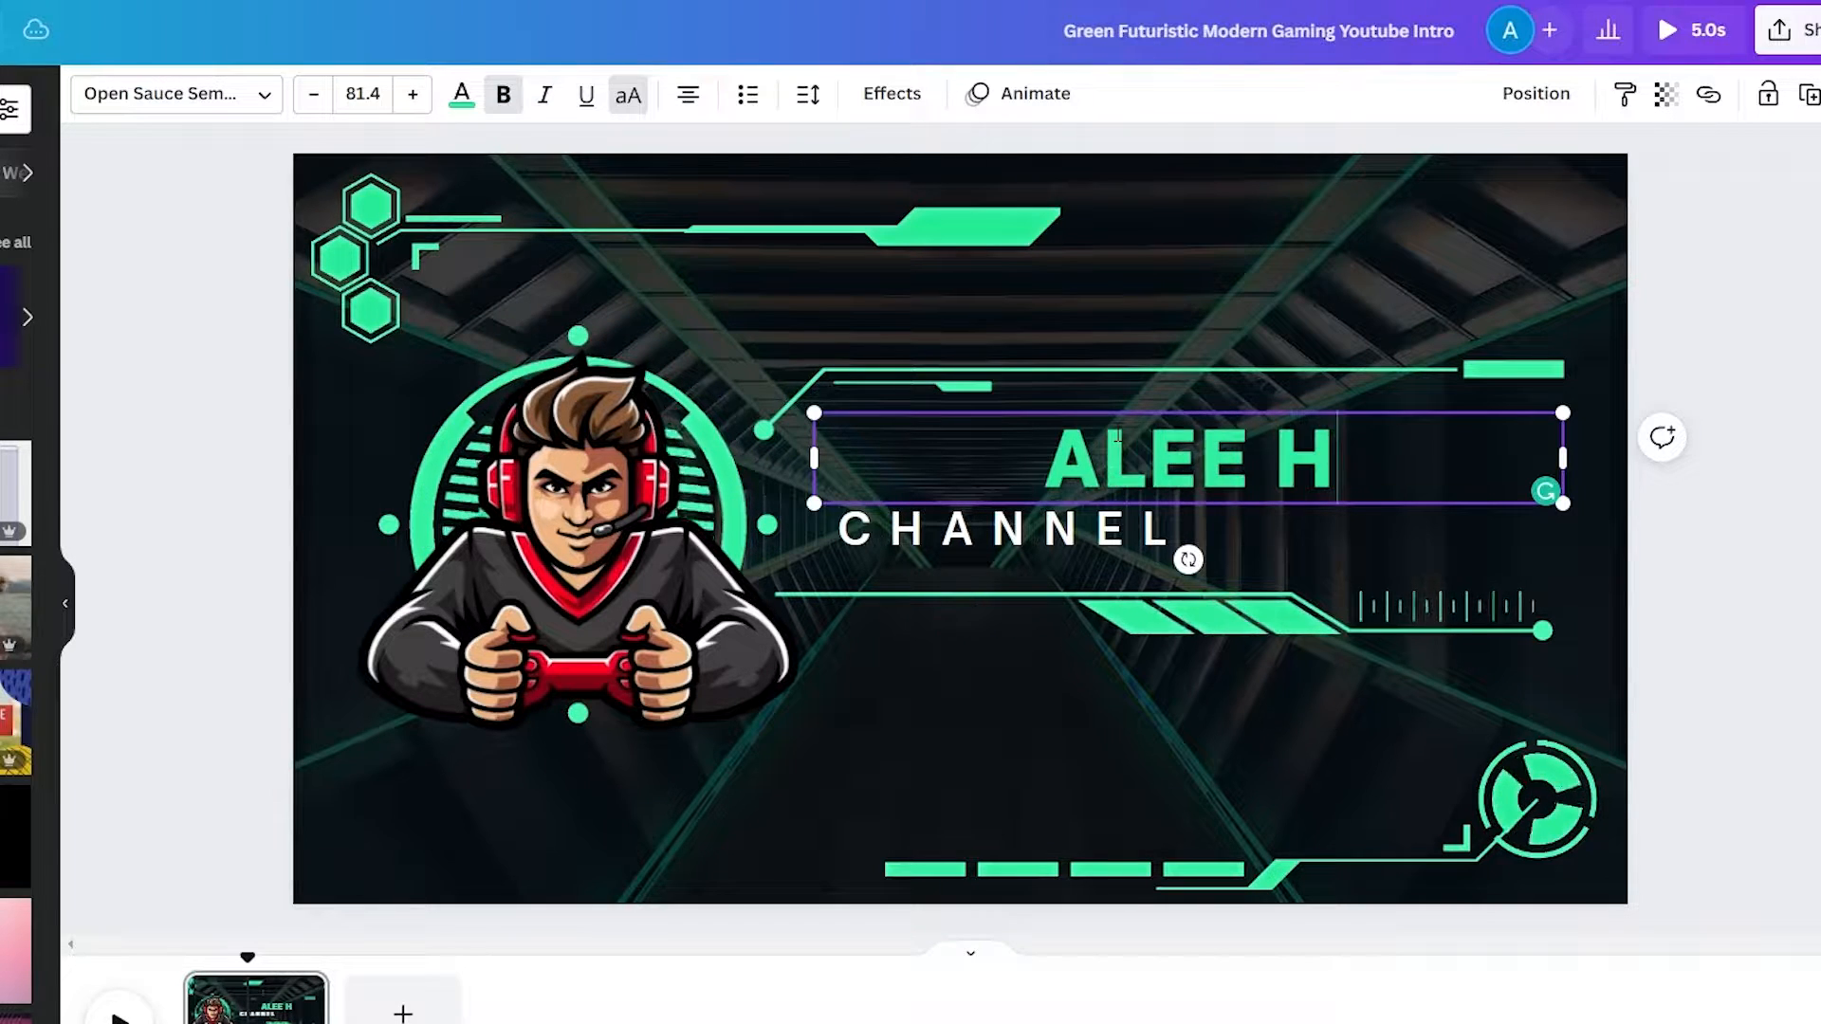
pyautogui.write('ASH GAMING')
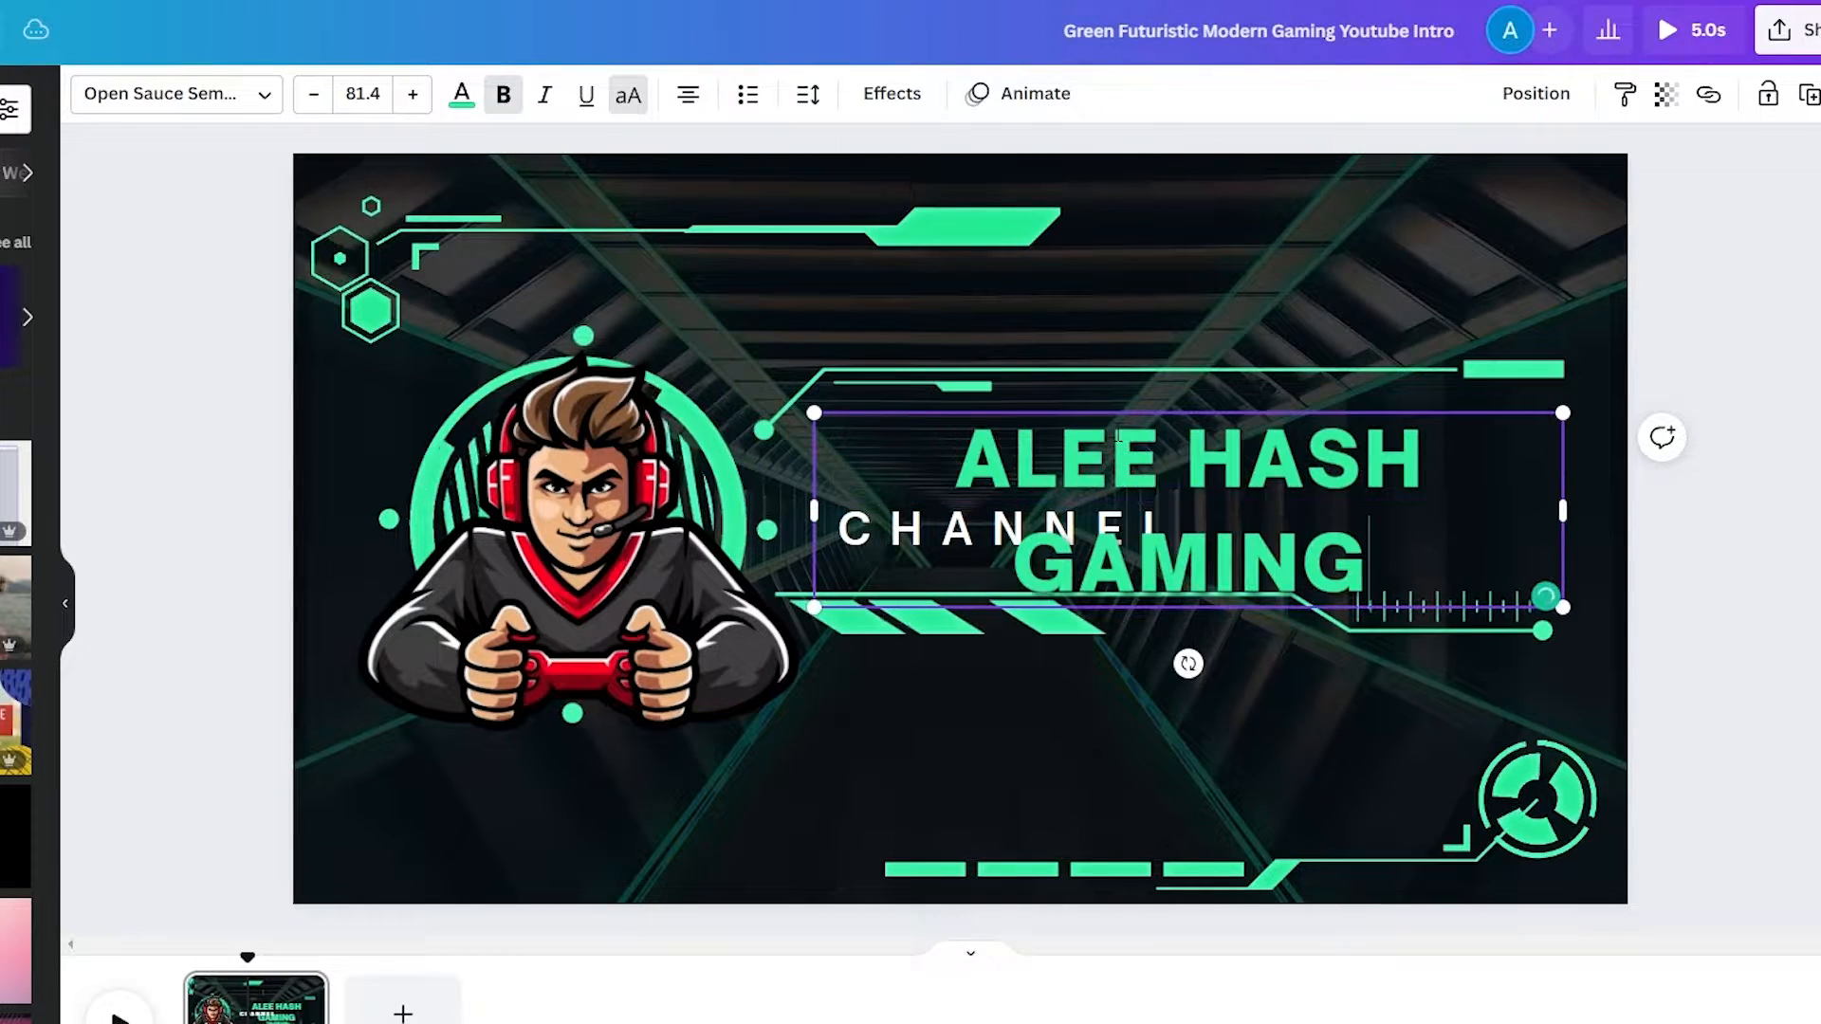
pyautogui.press('BackSpace')
pyautogui.press('BackSpace')
pyautogui.press('BackSpace')
pyautogui.press('BackSpace')
pyautogui.press('BackSpace')
pyautogui.press('BackSpace')
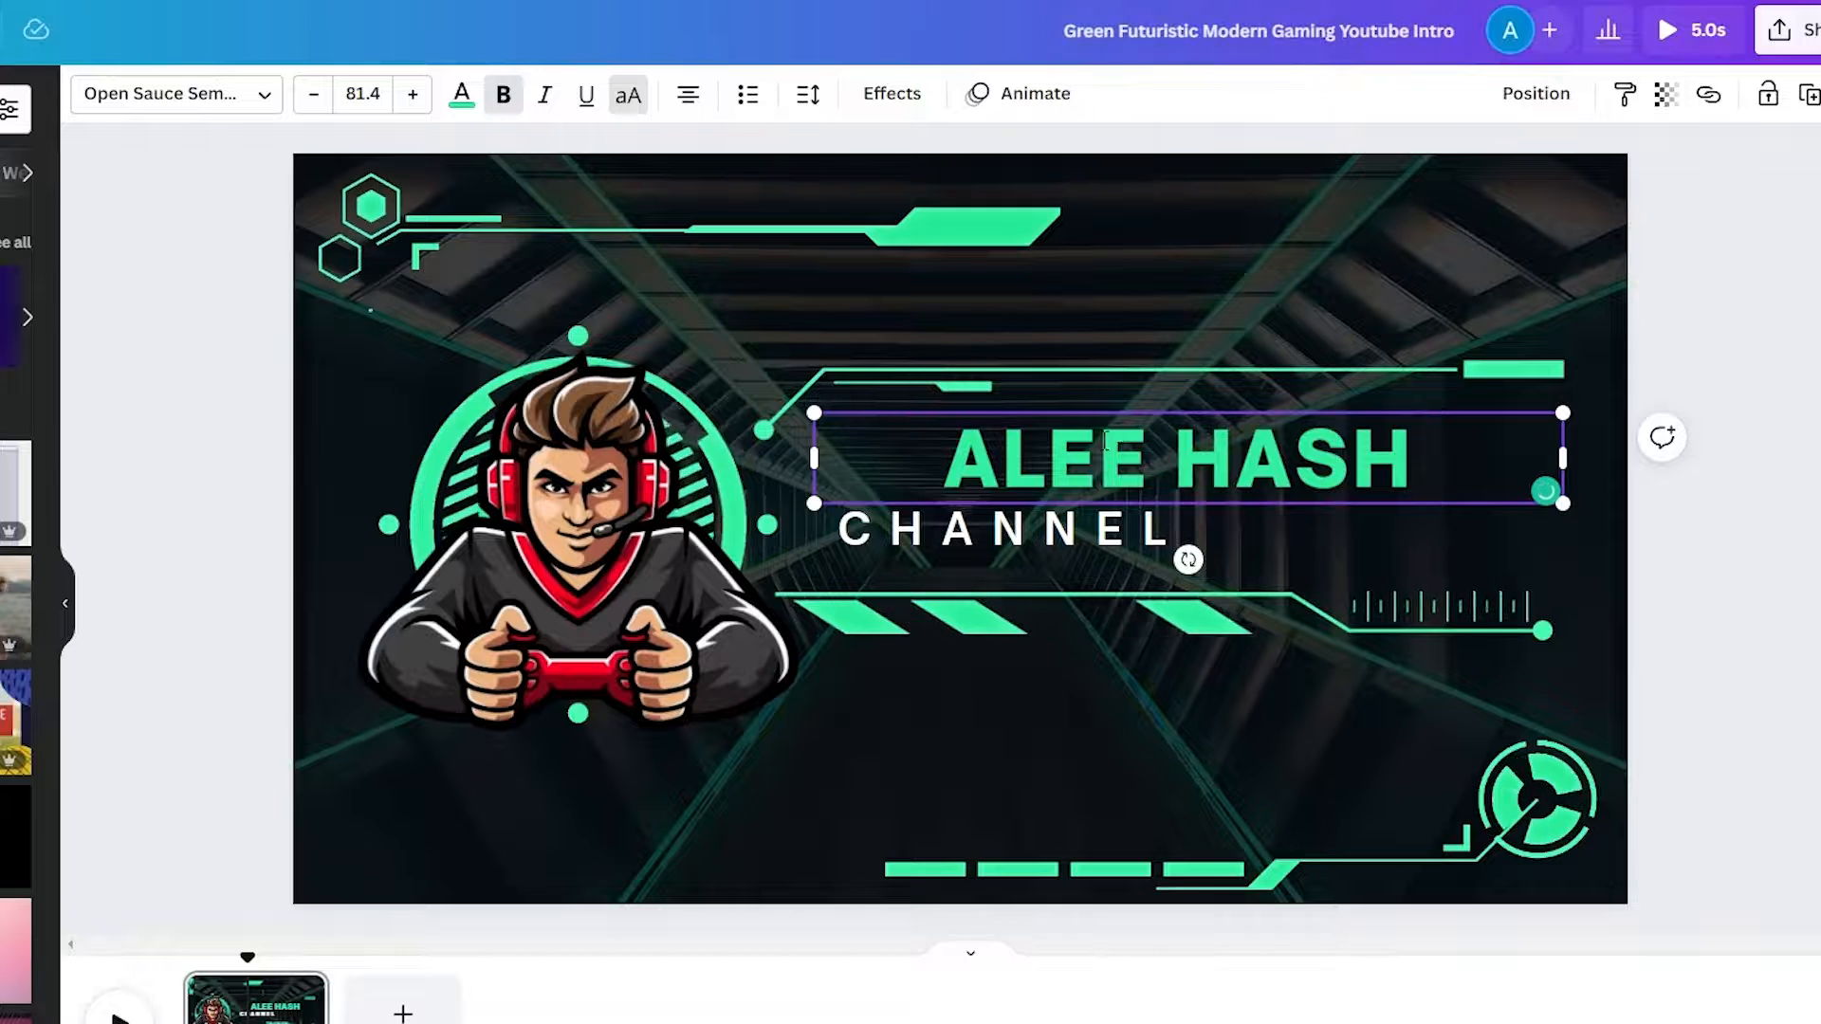
# - Change the CHANNEL subtitle to "GAMING" and reposition both text lines so the subtitle sits centred beneath the heading
pyautogui.doubleClick(1005, 530)
pyautogui.write('GAMING')
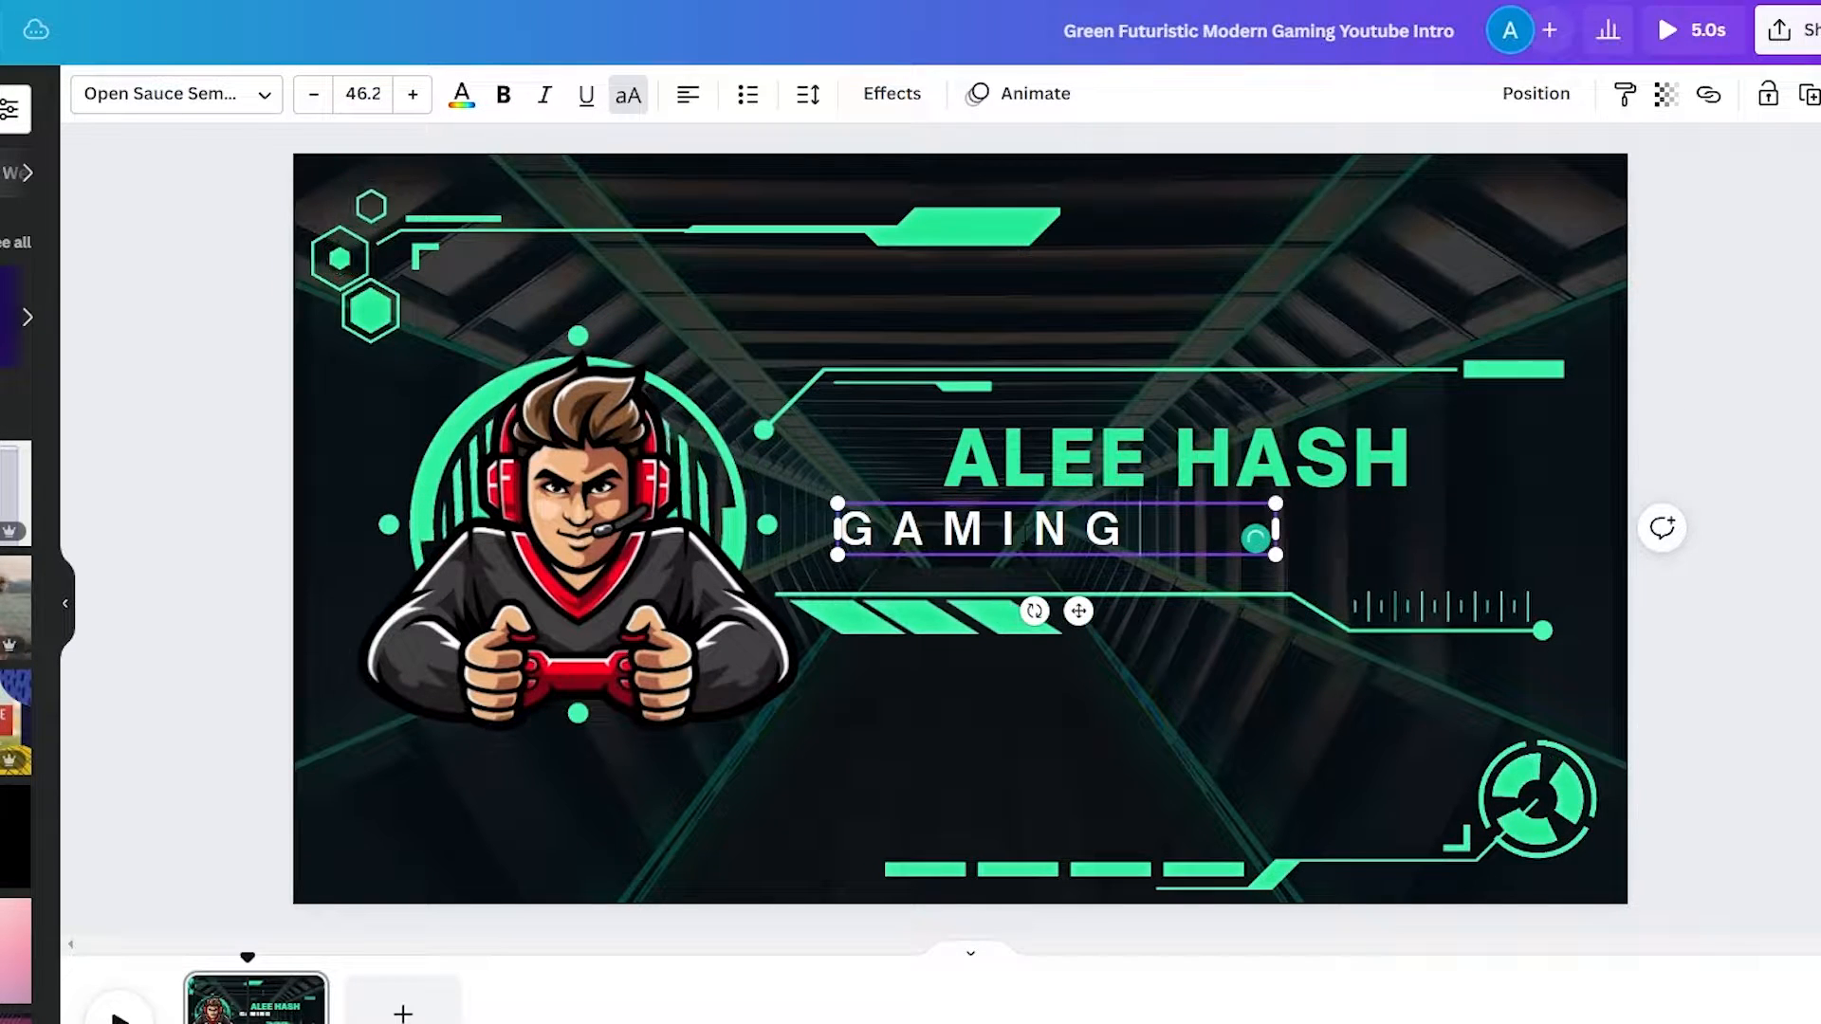
pyautogui.click(1056, 691)
pyautogui.moveTo(1153, 455); pyautogui.dragTo(1045, 456)
pyautogui.moveTo(1022, 530); pyautogui.dragTo(1107, 531)
pyautogui.click(699, 928)
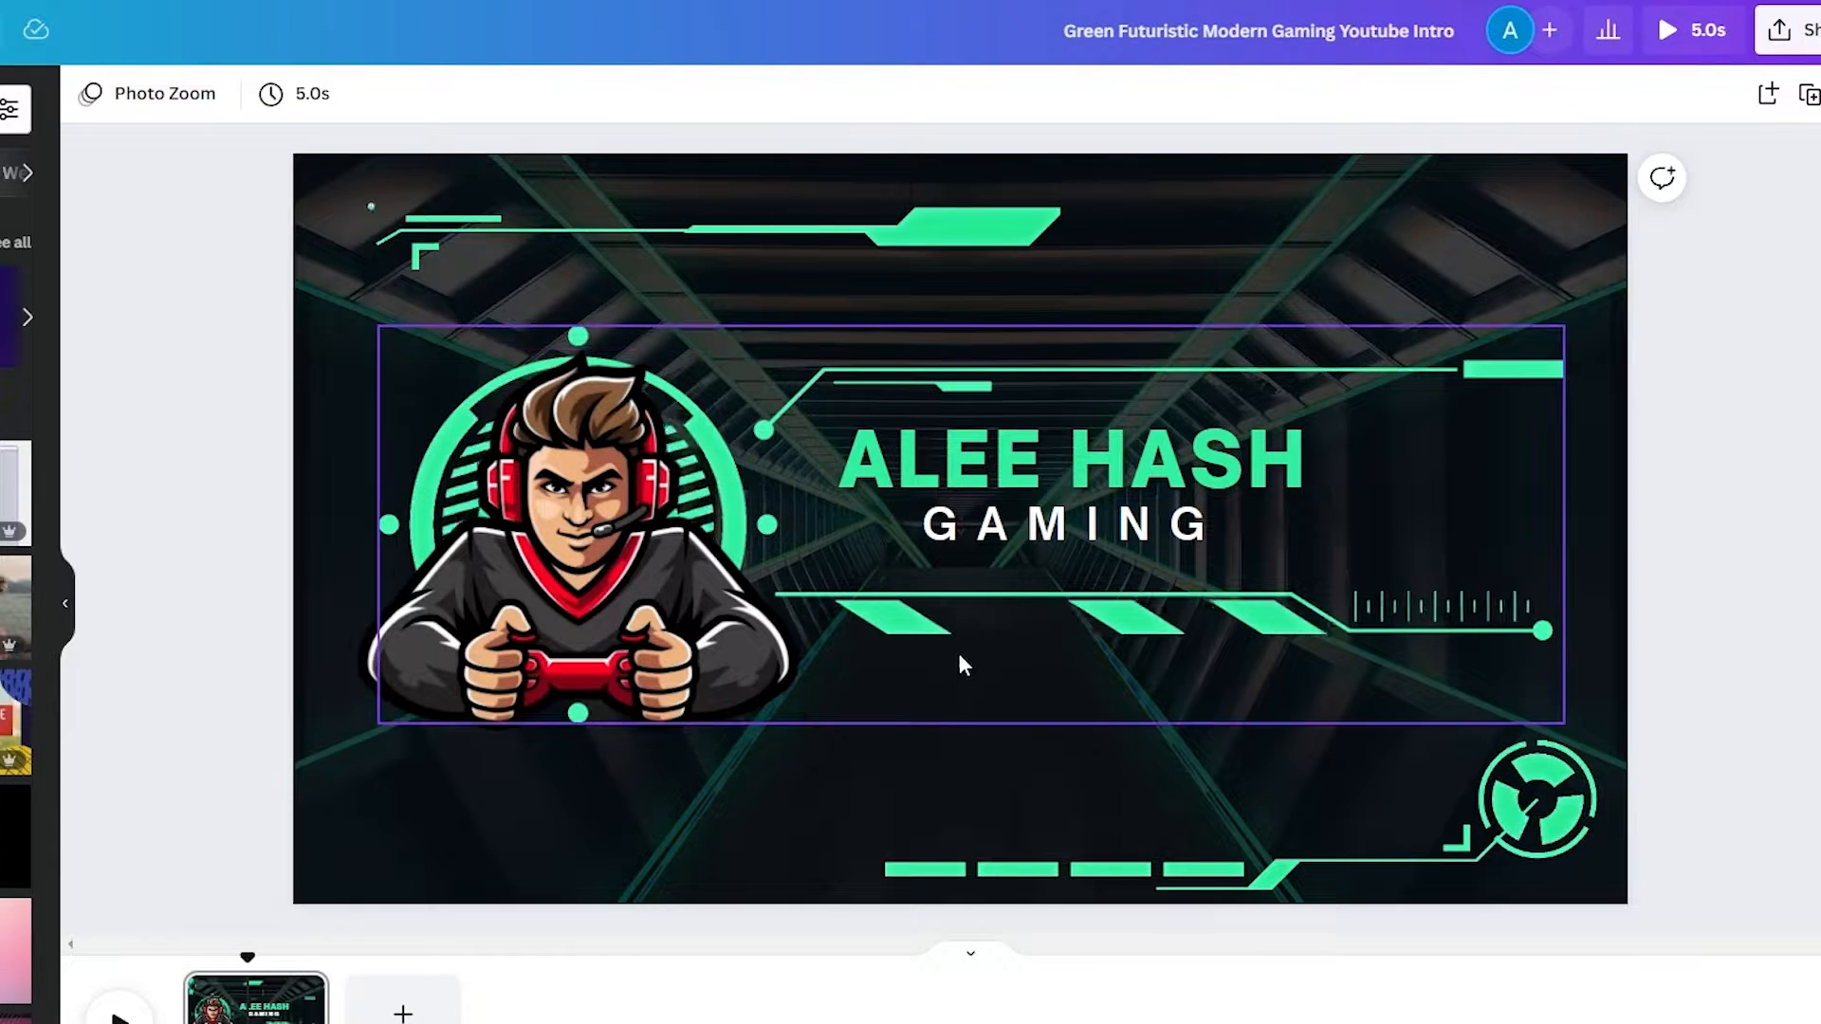
# - Move the gamer character out of the circular frame onto the text area near the page's centre
pyautogui.click(982, 640)
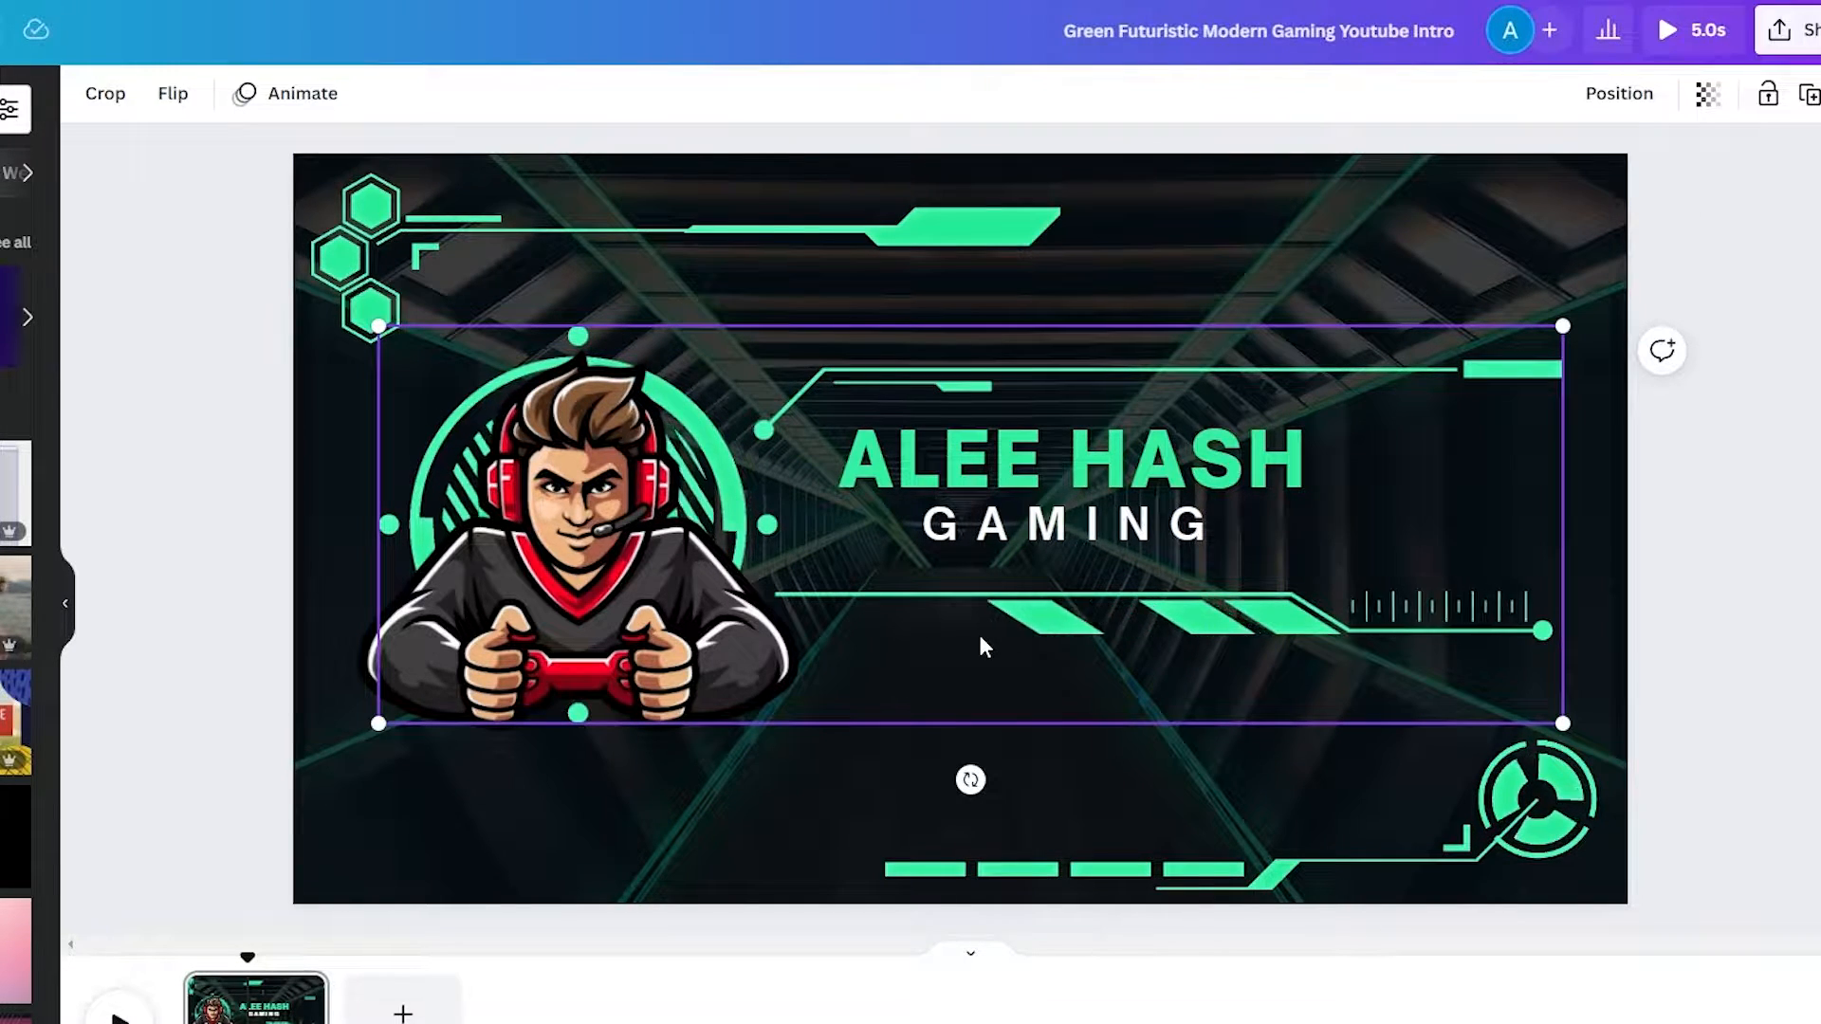
pyautogui.click(539, 574)
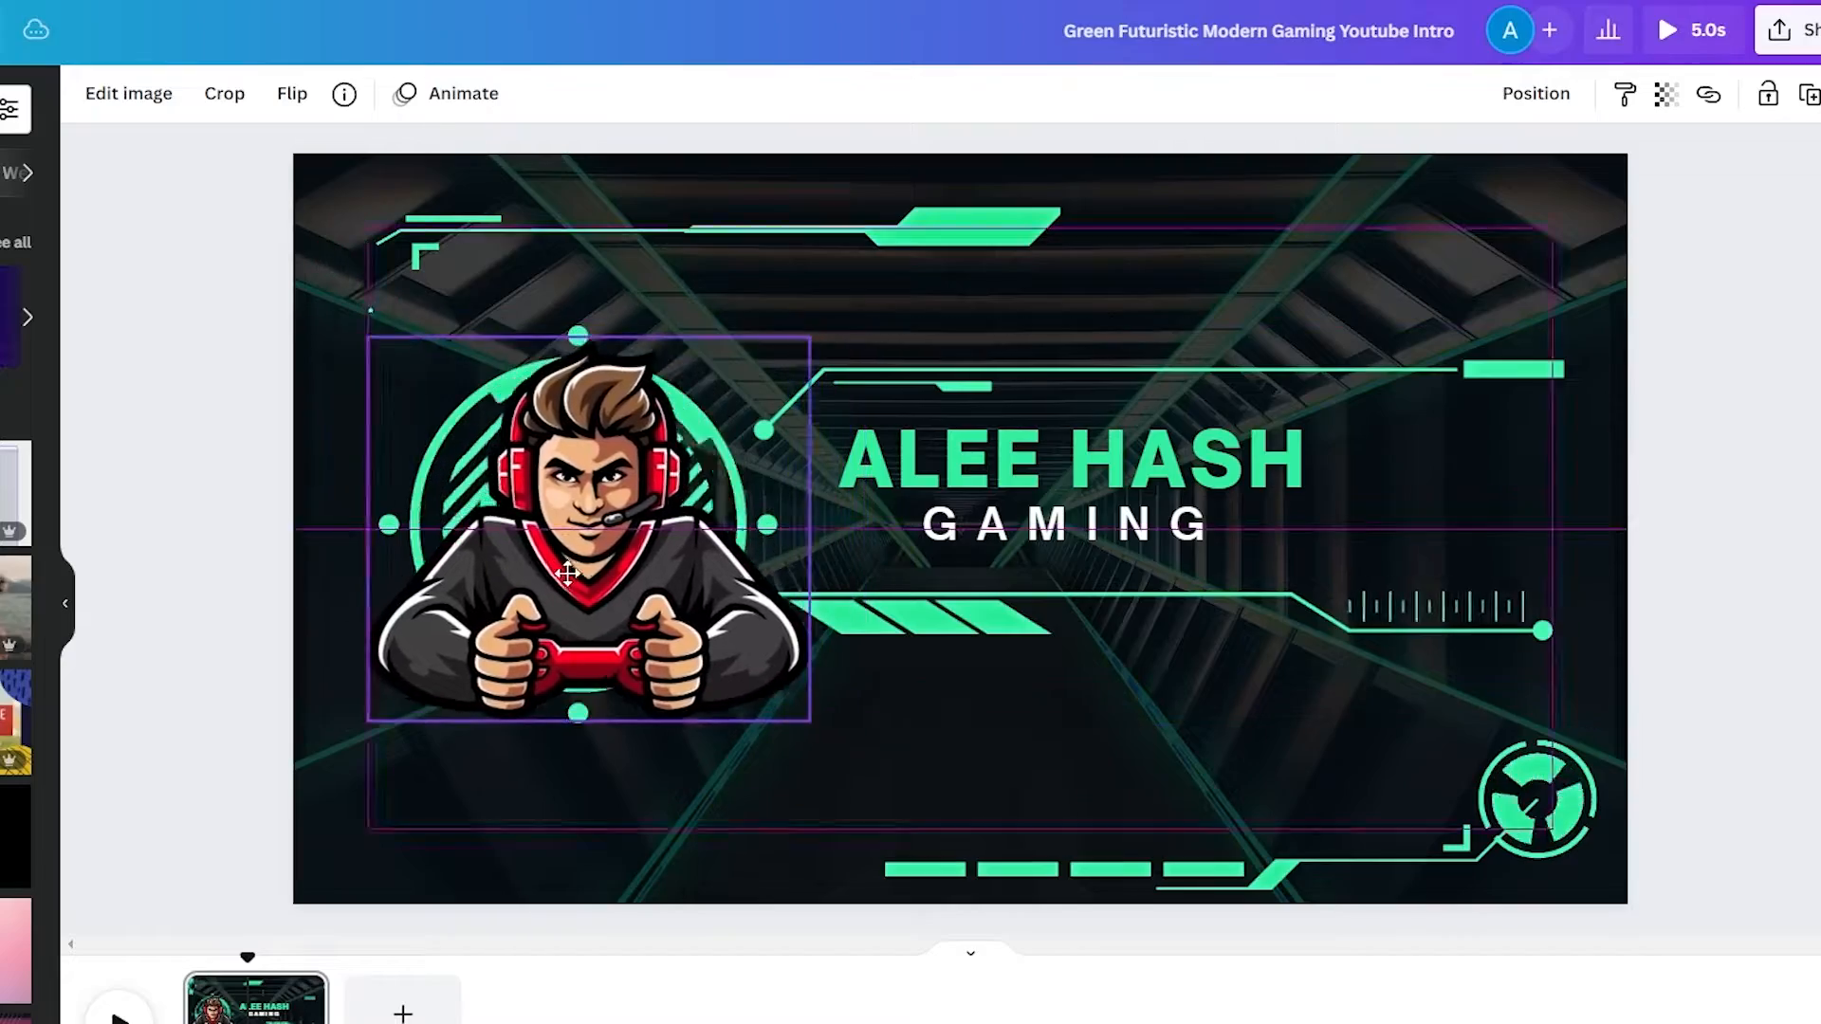
pyautogui.moveTo(539, 574); pyautogui.dragTo(952, 662)
# - Apply the Pan animation on enter to the green frame graphic with the circle
pyautogui.click(512, 532)
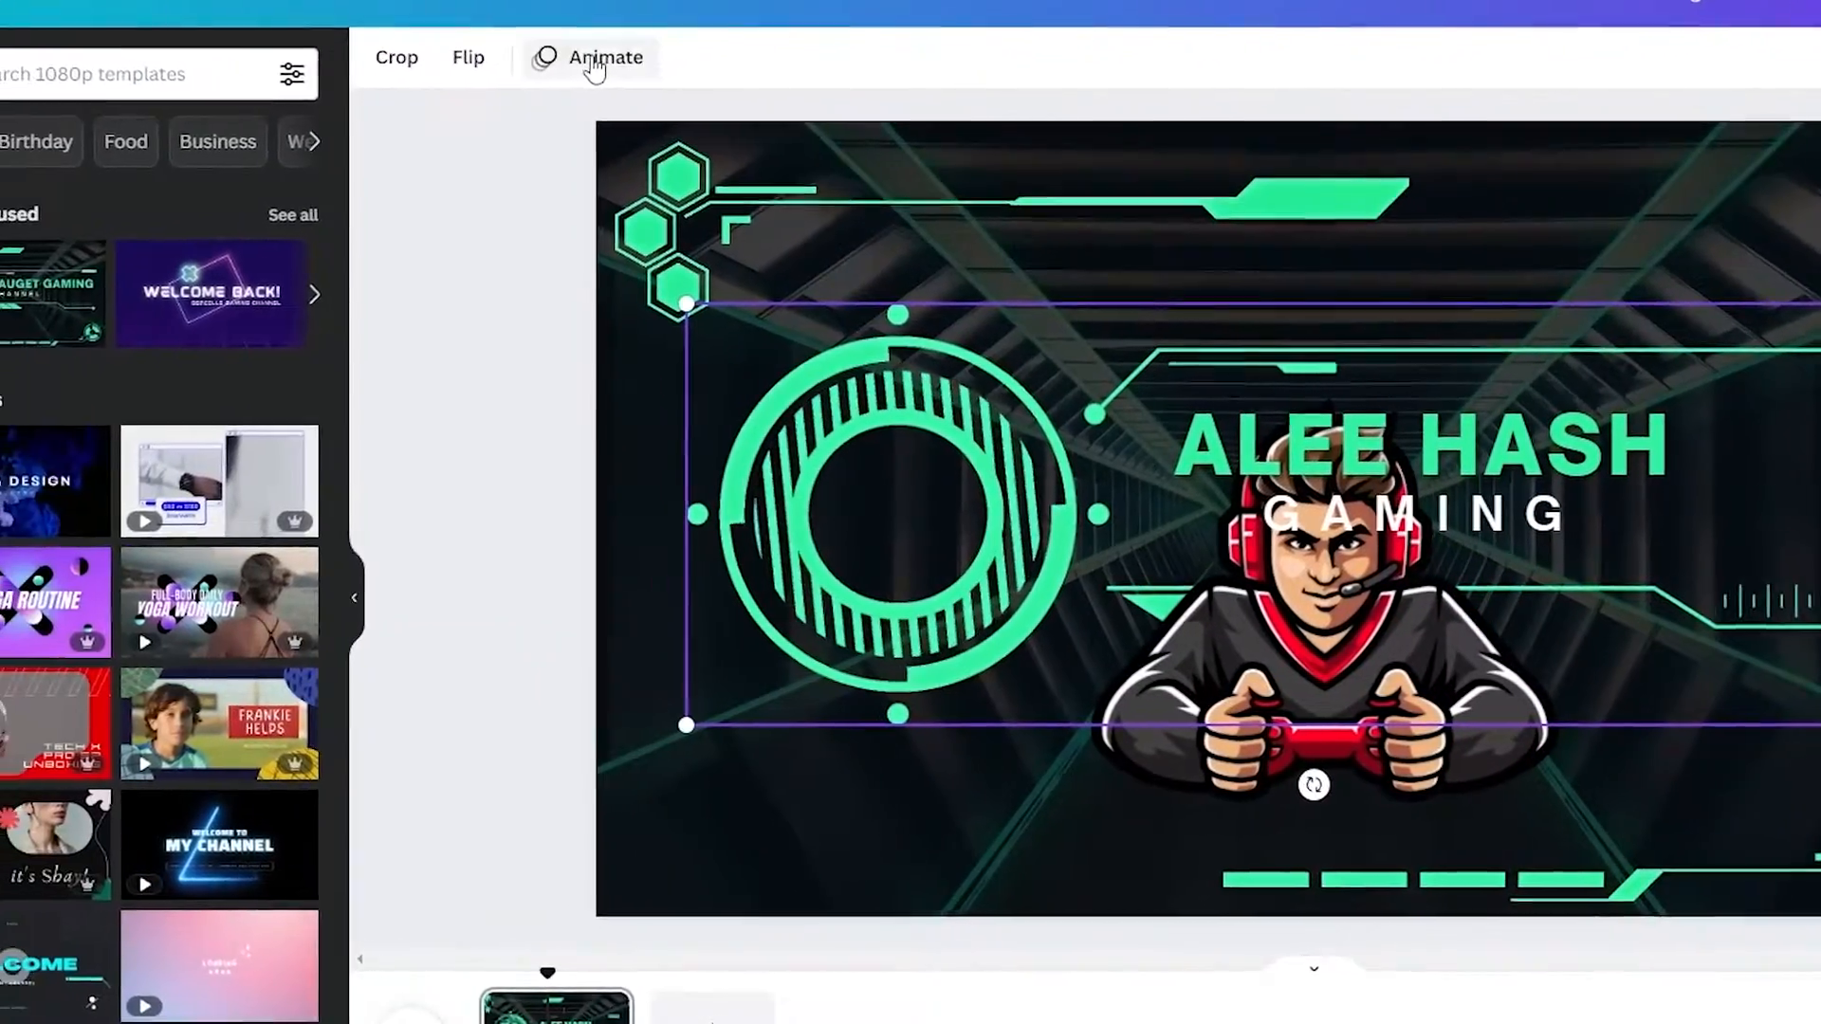
pyautogui.click(304, 92)
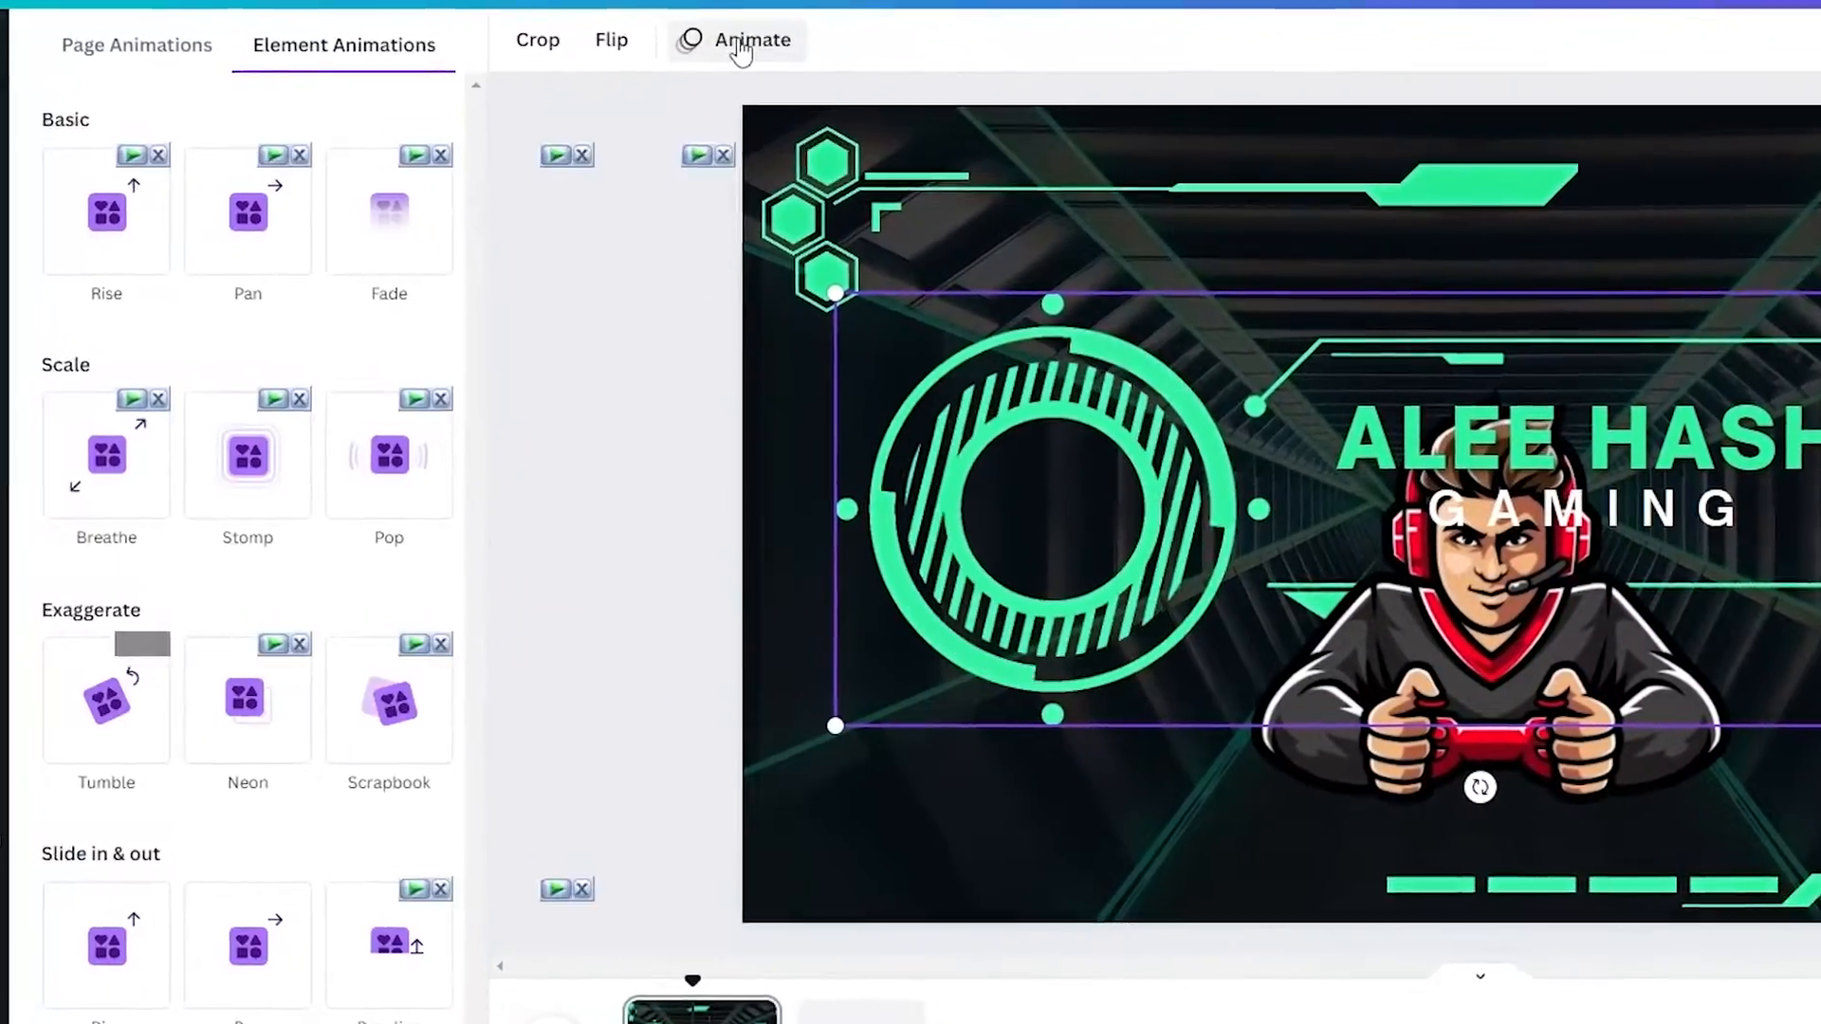
pyautogui.click(391, 235)
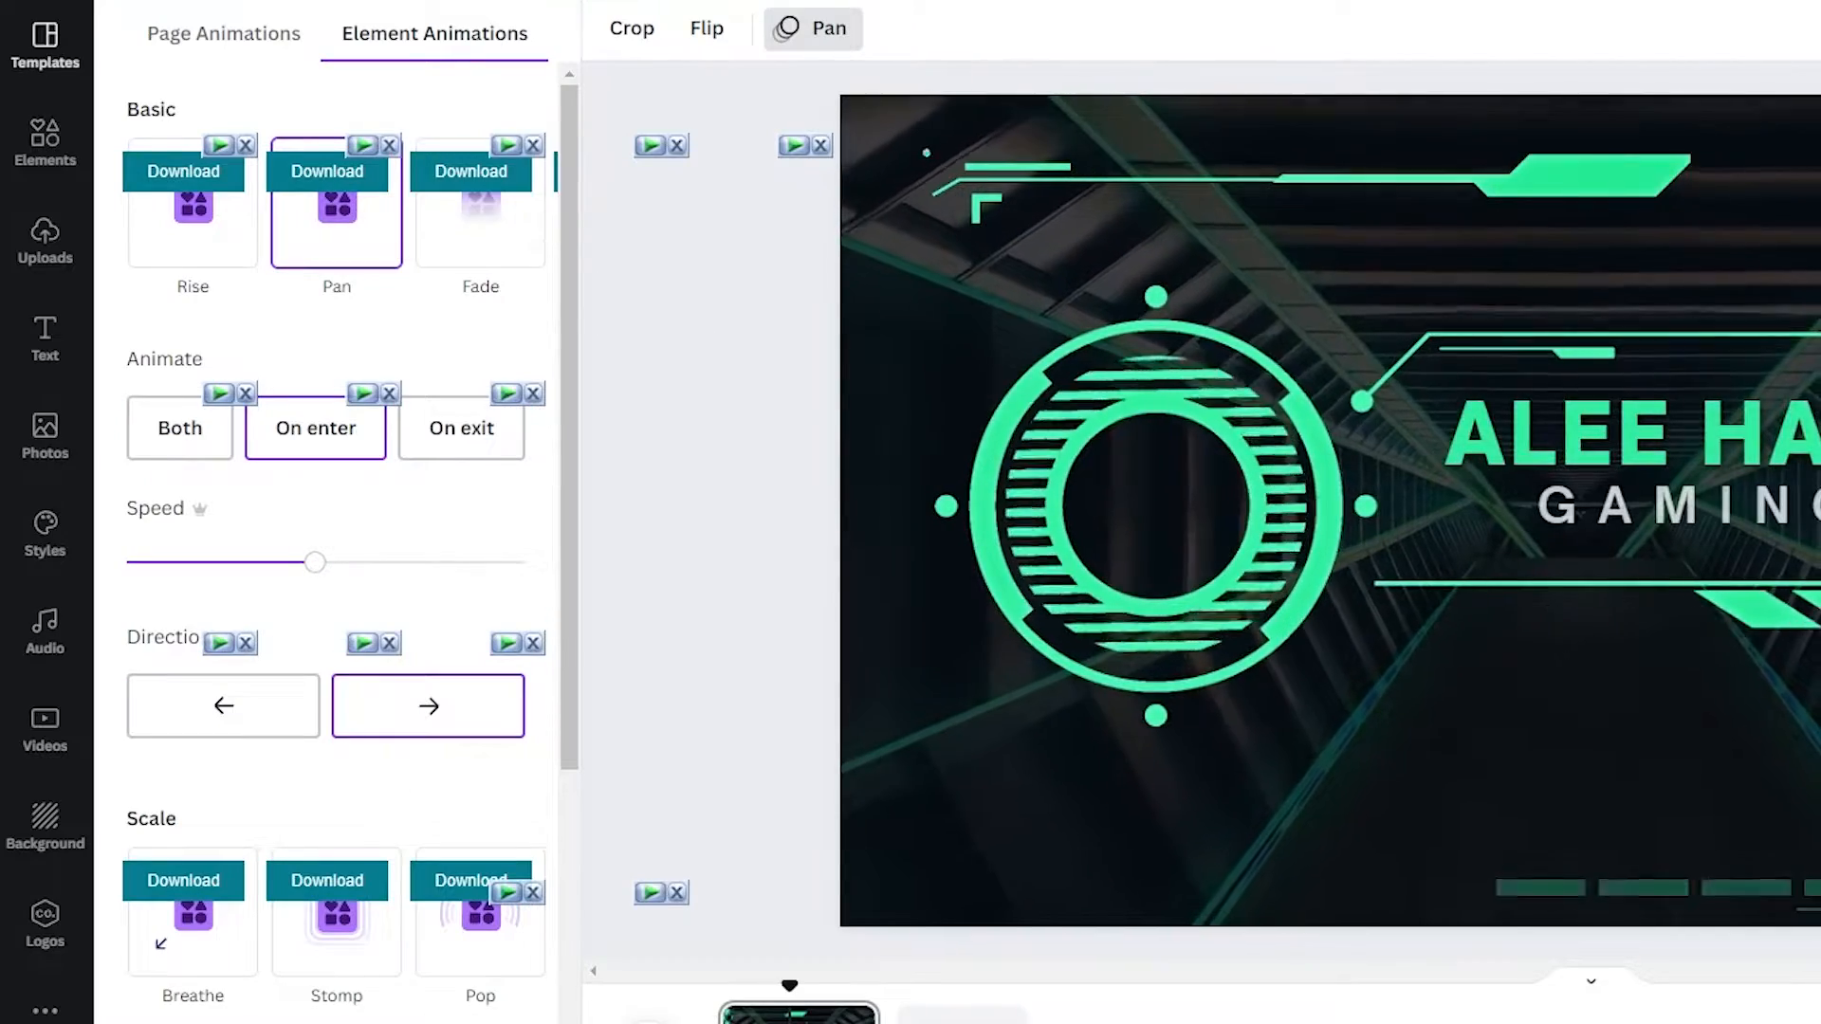
# - Move the gamer character back over the circle and delete it from the page
pyautogui.click(1595, 721)
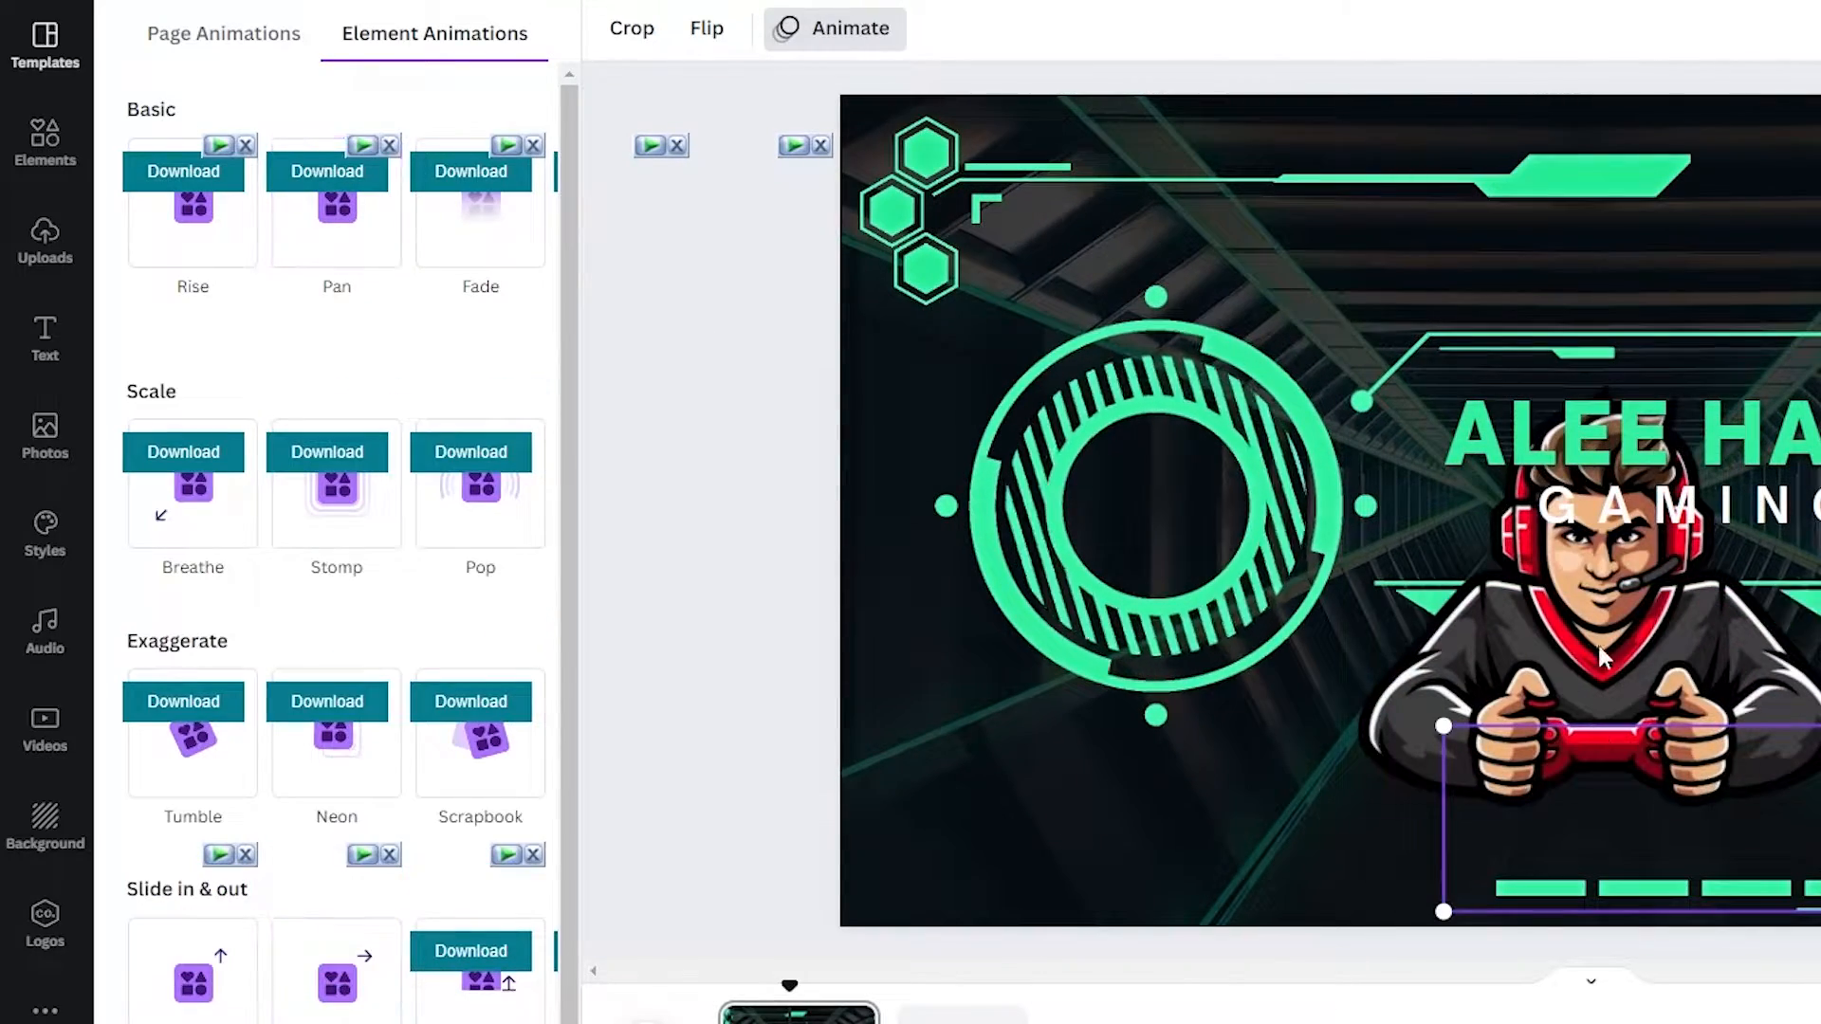
pyautogui.moveTo(1624, 737); pyautogui.dragTo(1138, 529)
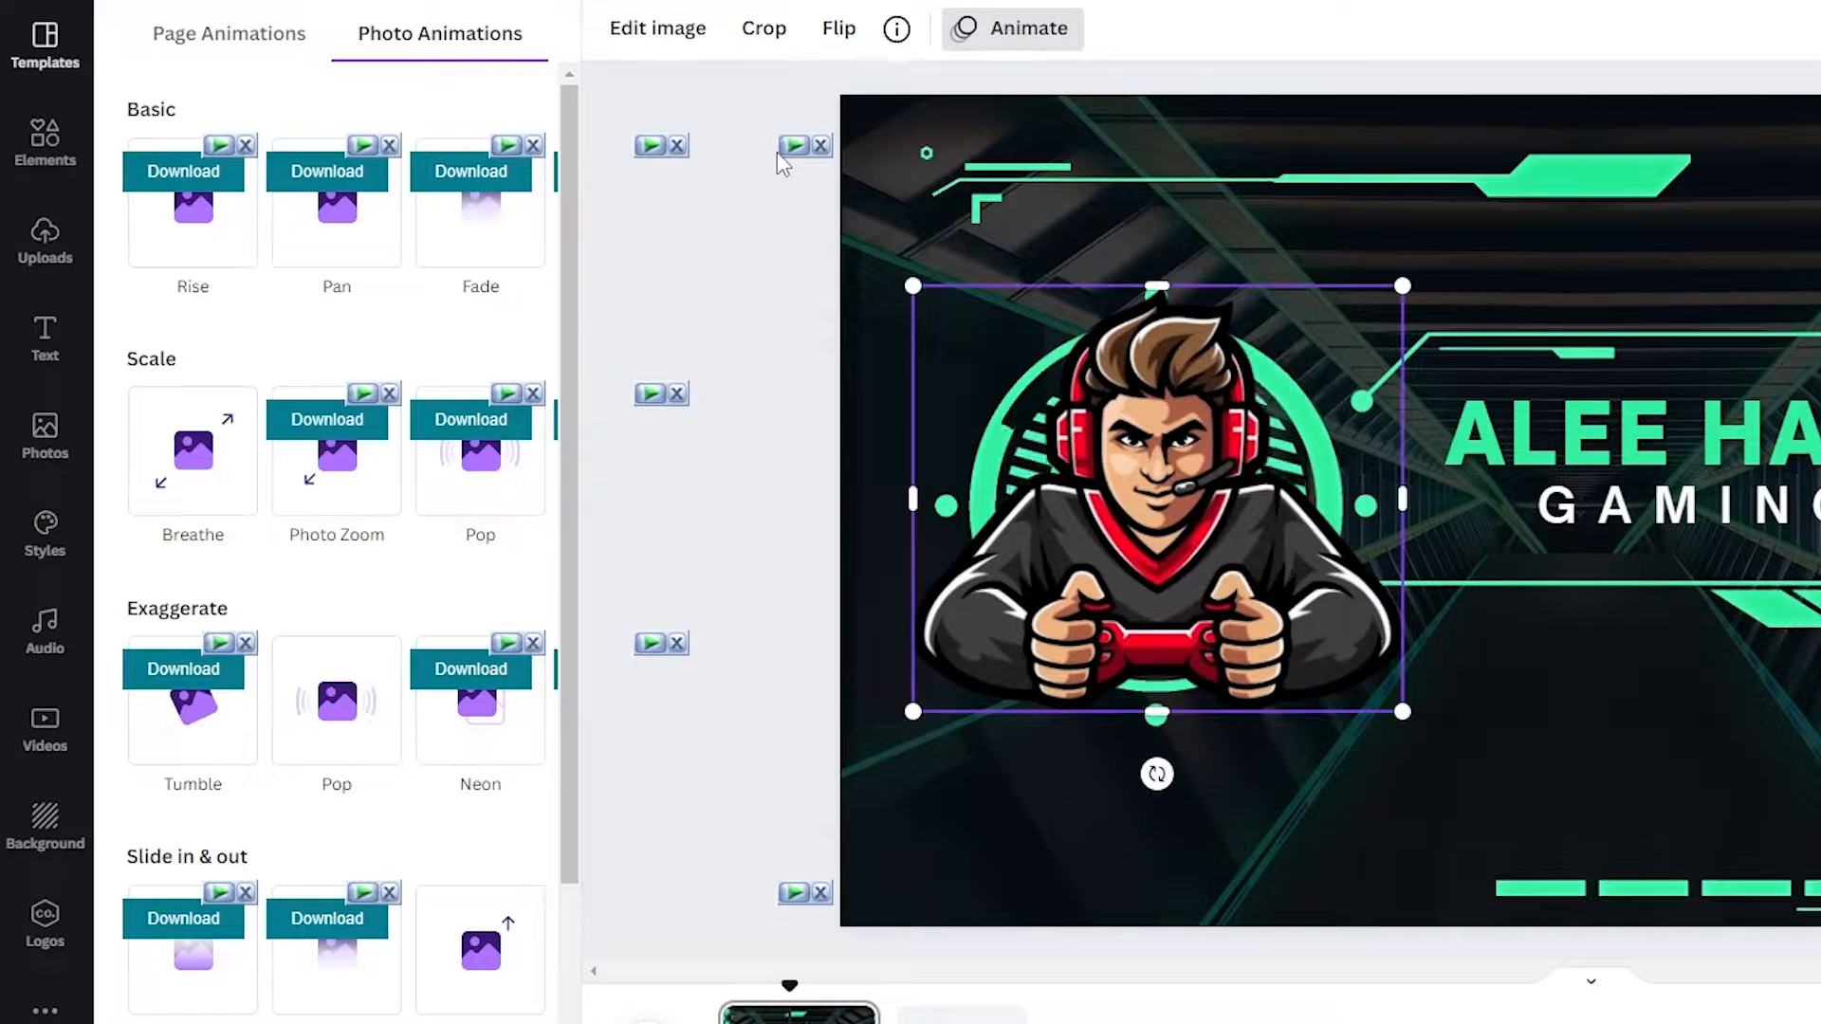
pyautogui.click(1156, 475)
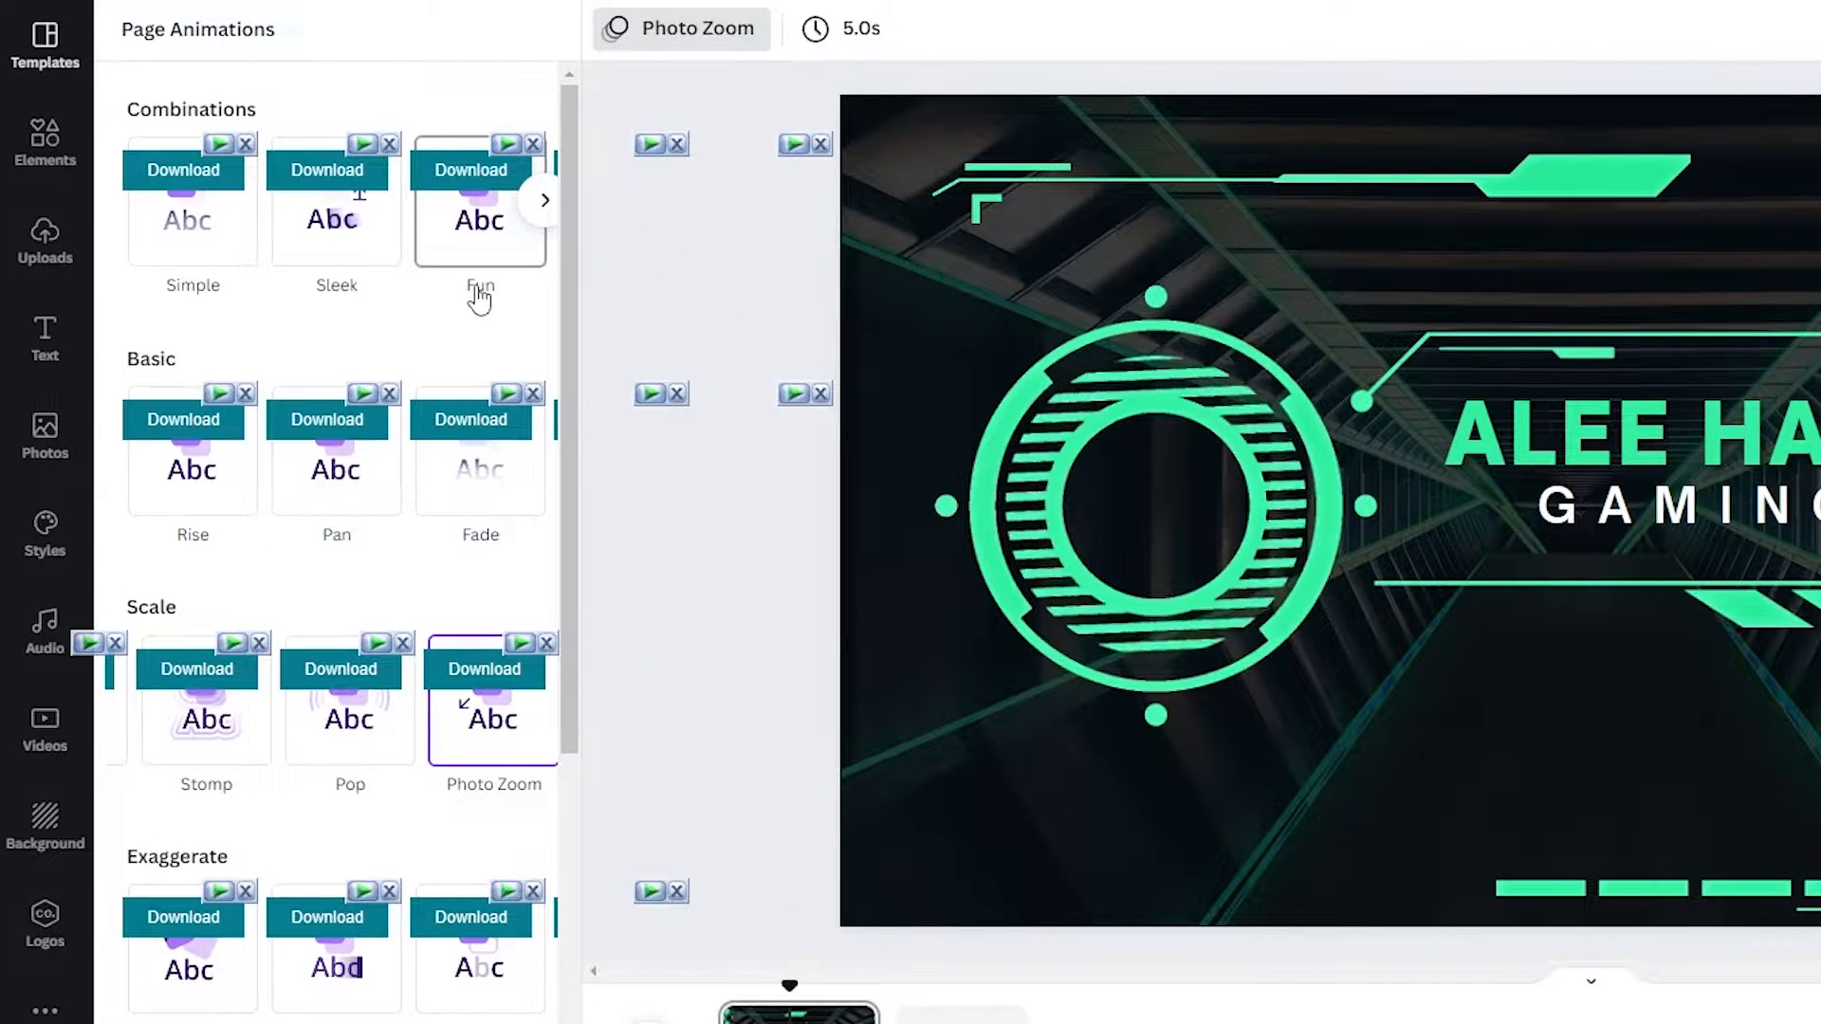
# - Search the elements library for "GAMER"
pyautogui.click(36, 144)
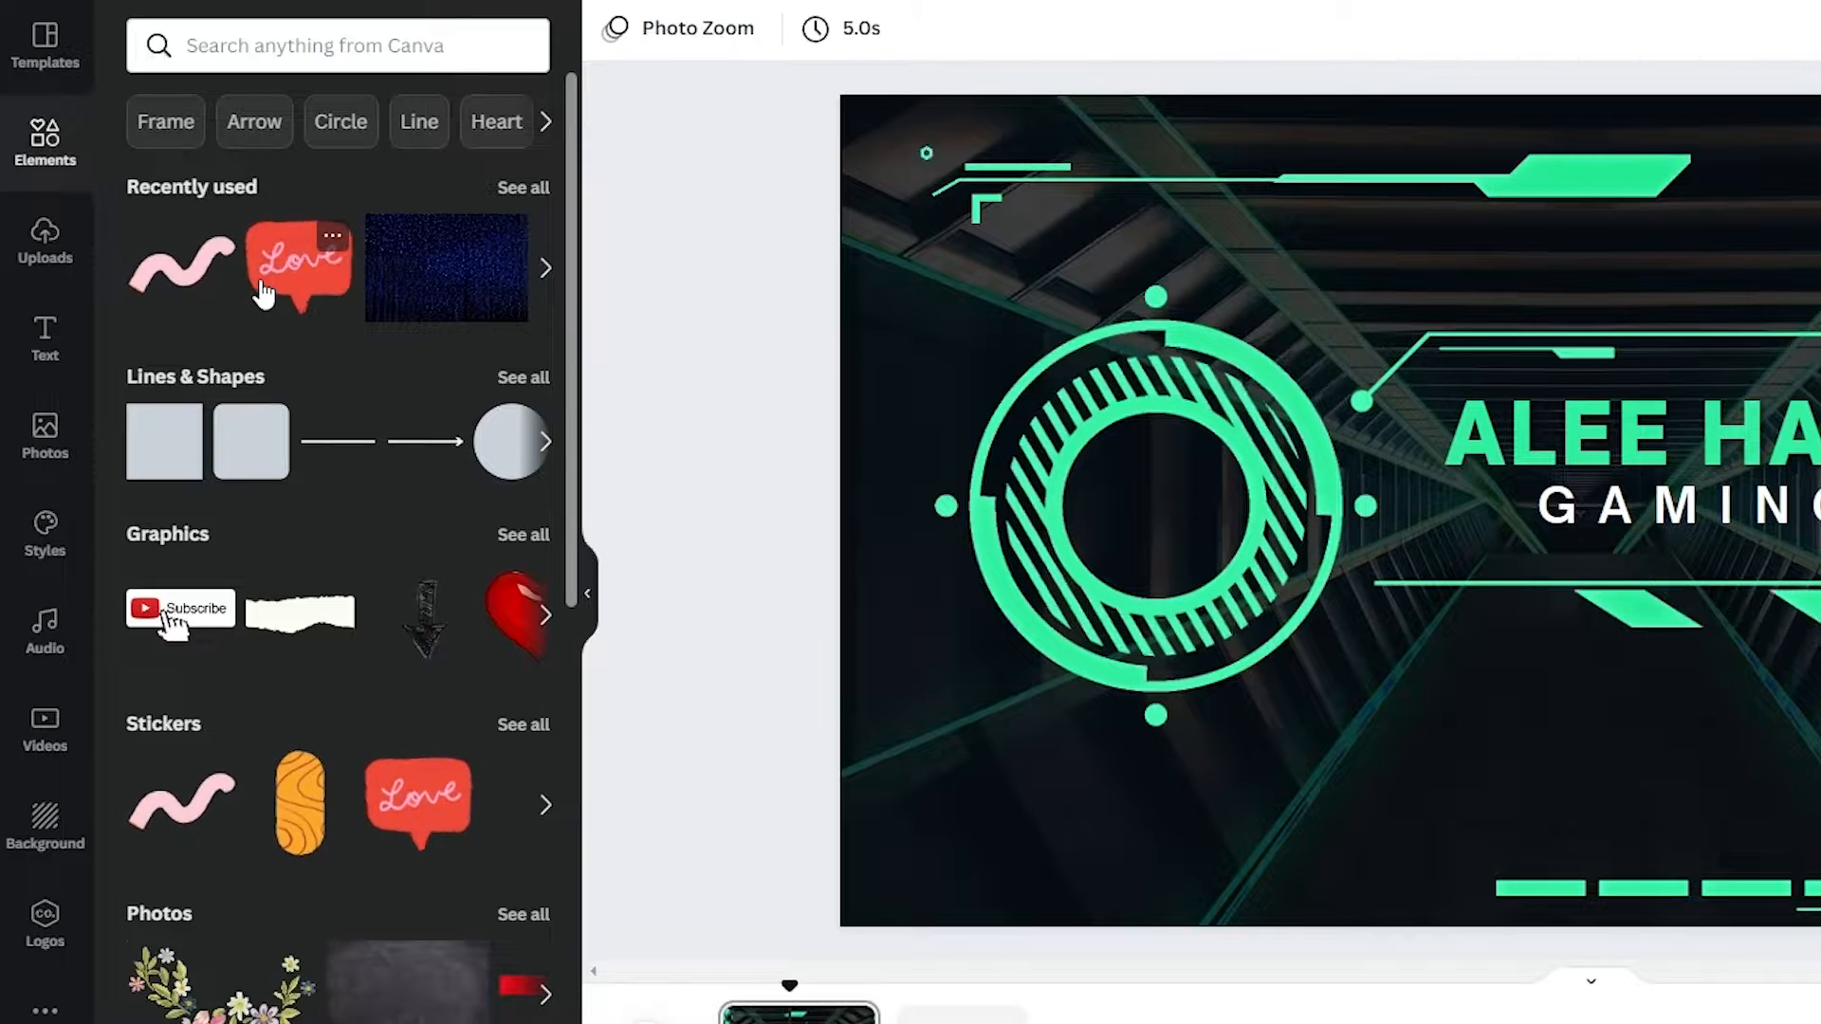
pyautogui.click(371, 61)
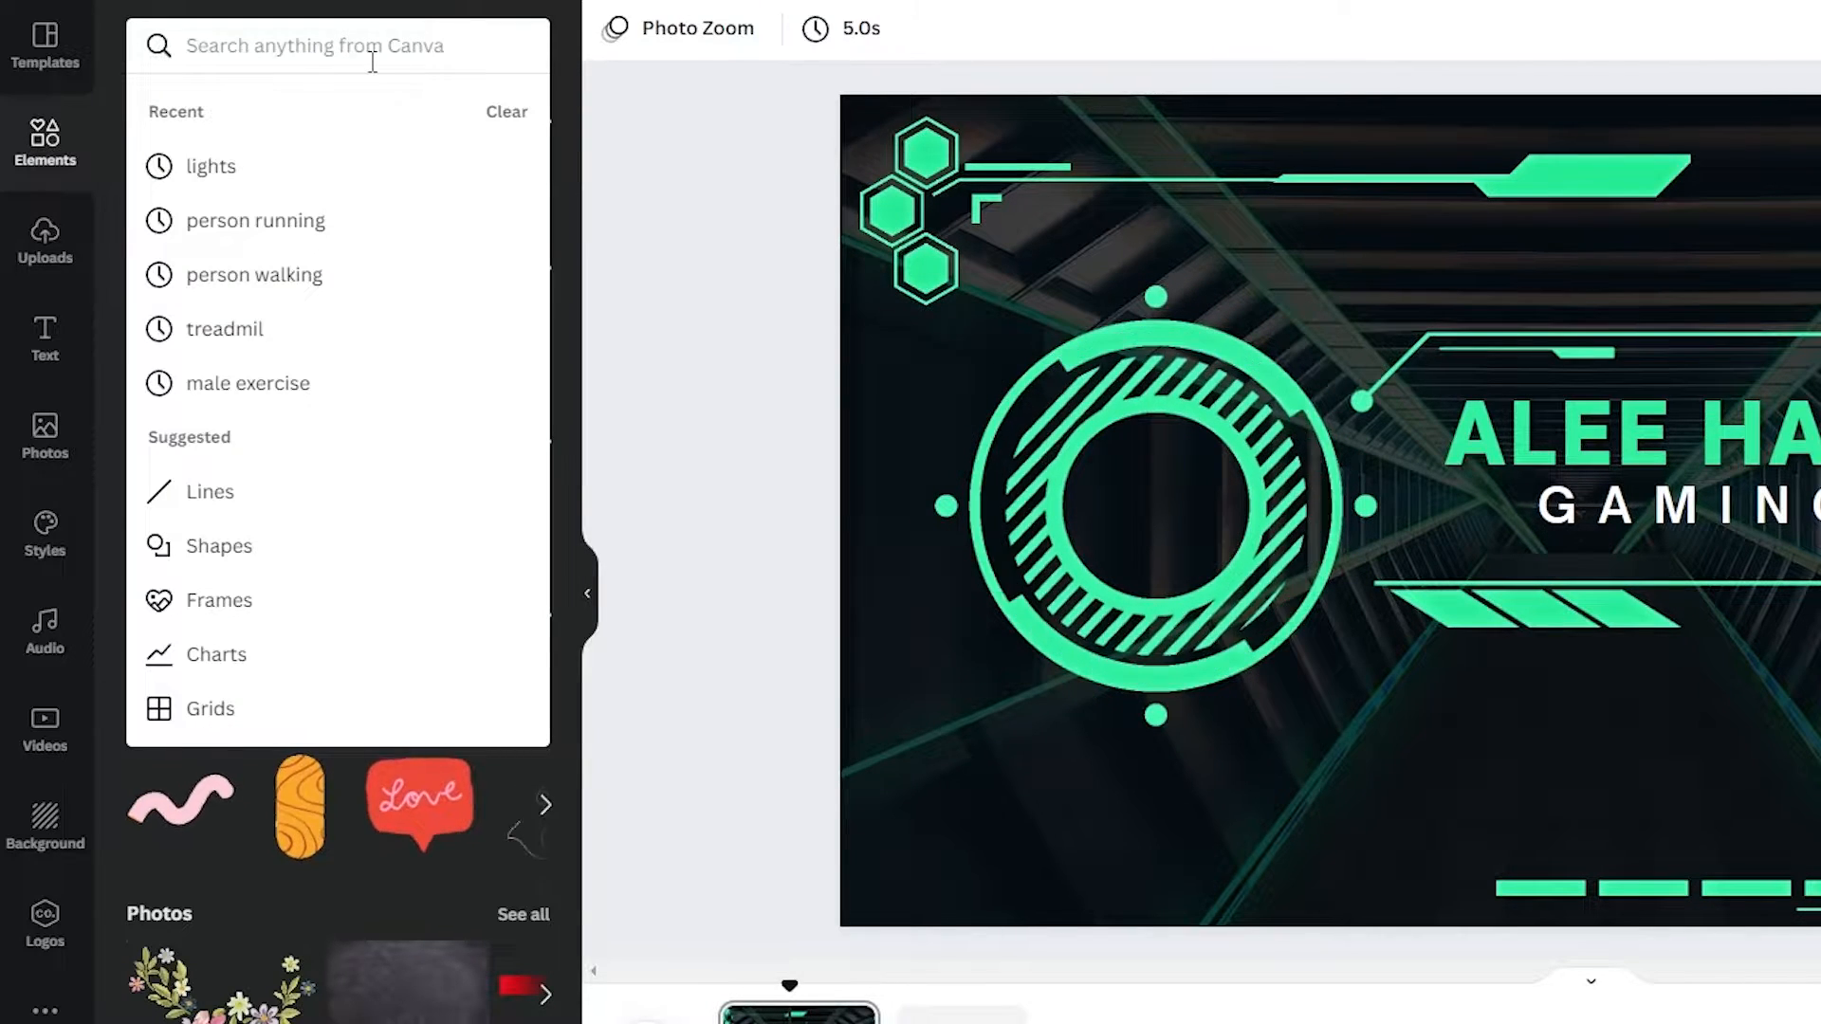
pyautogui.write('GAM')
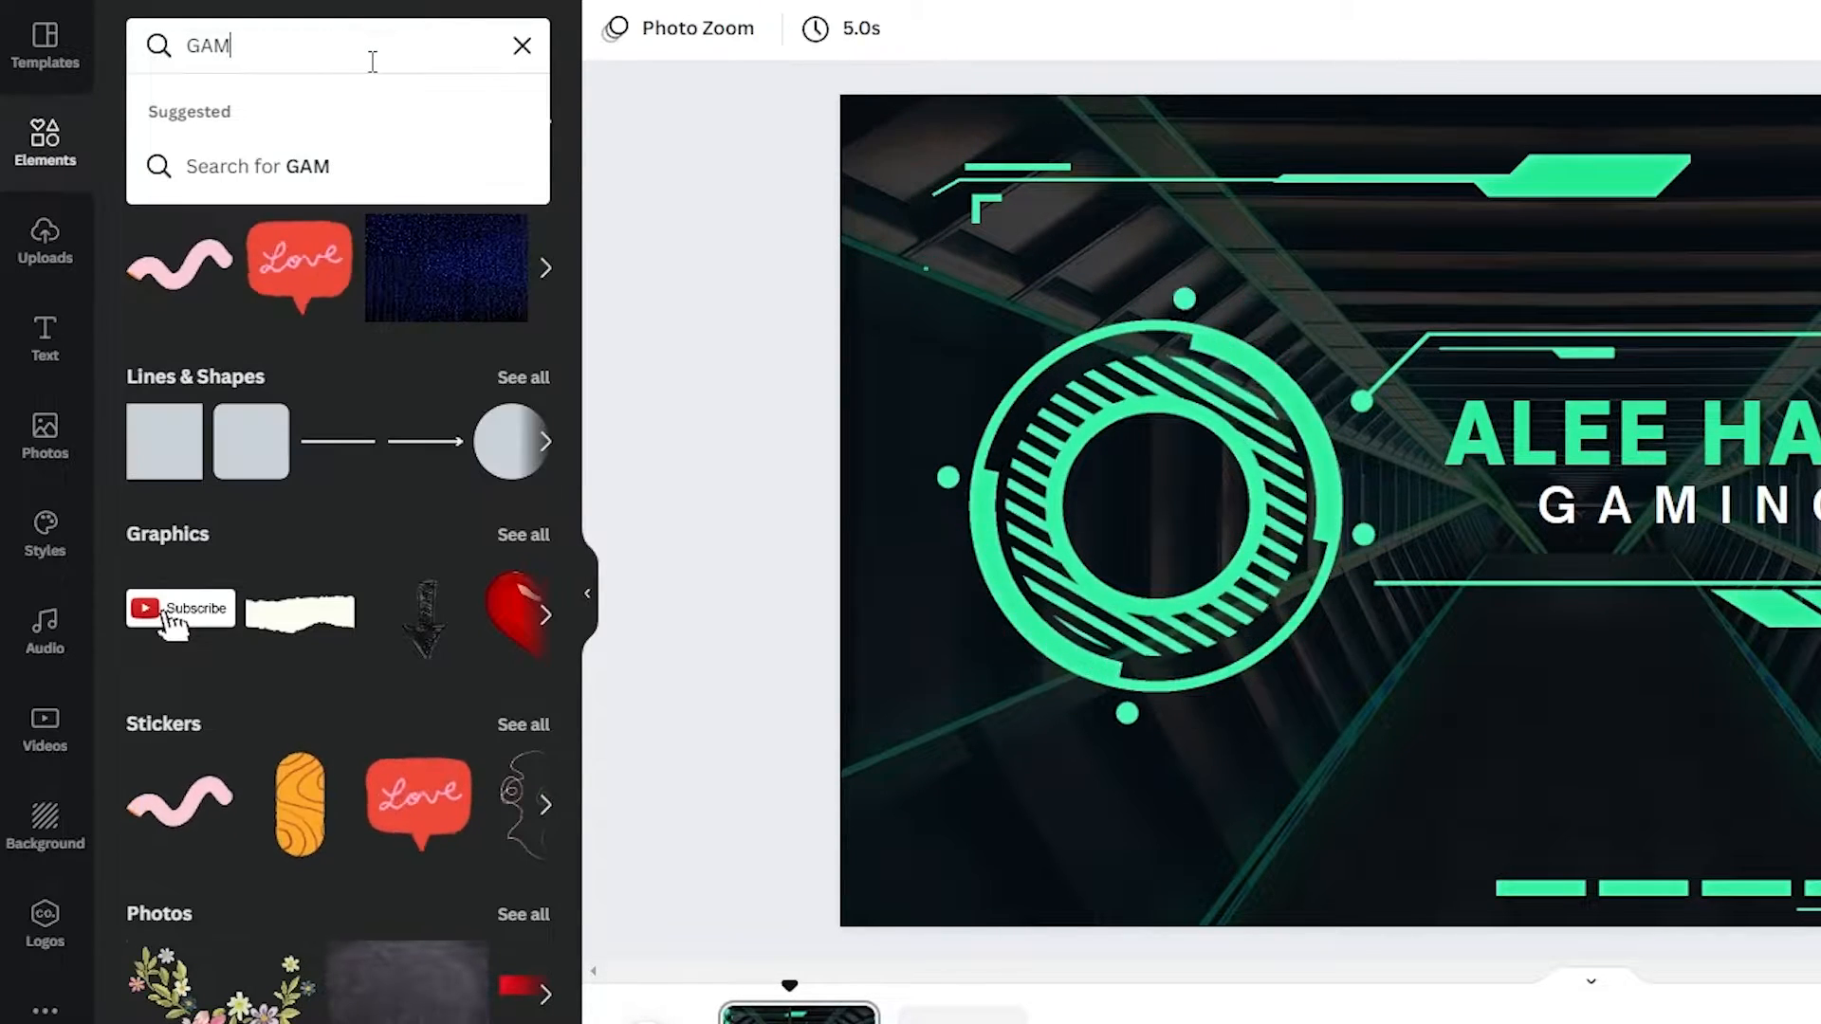
pyautogui.write('ER')
pyautogui.press('Return')
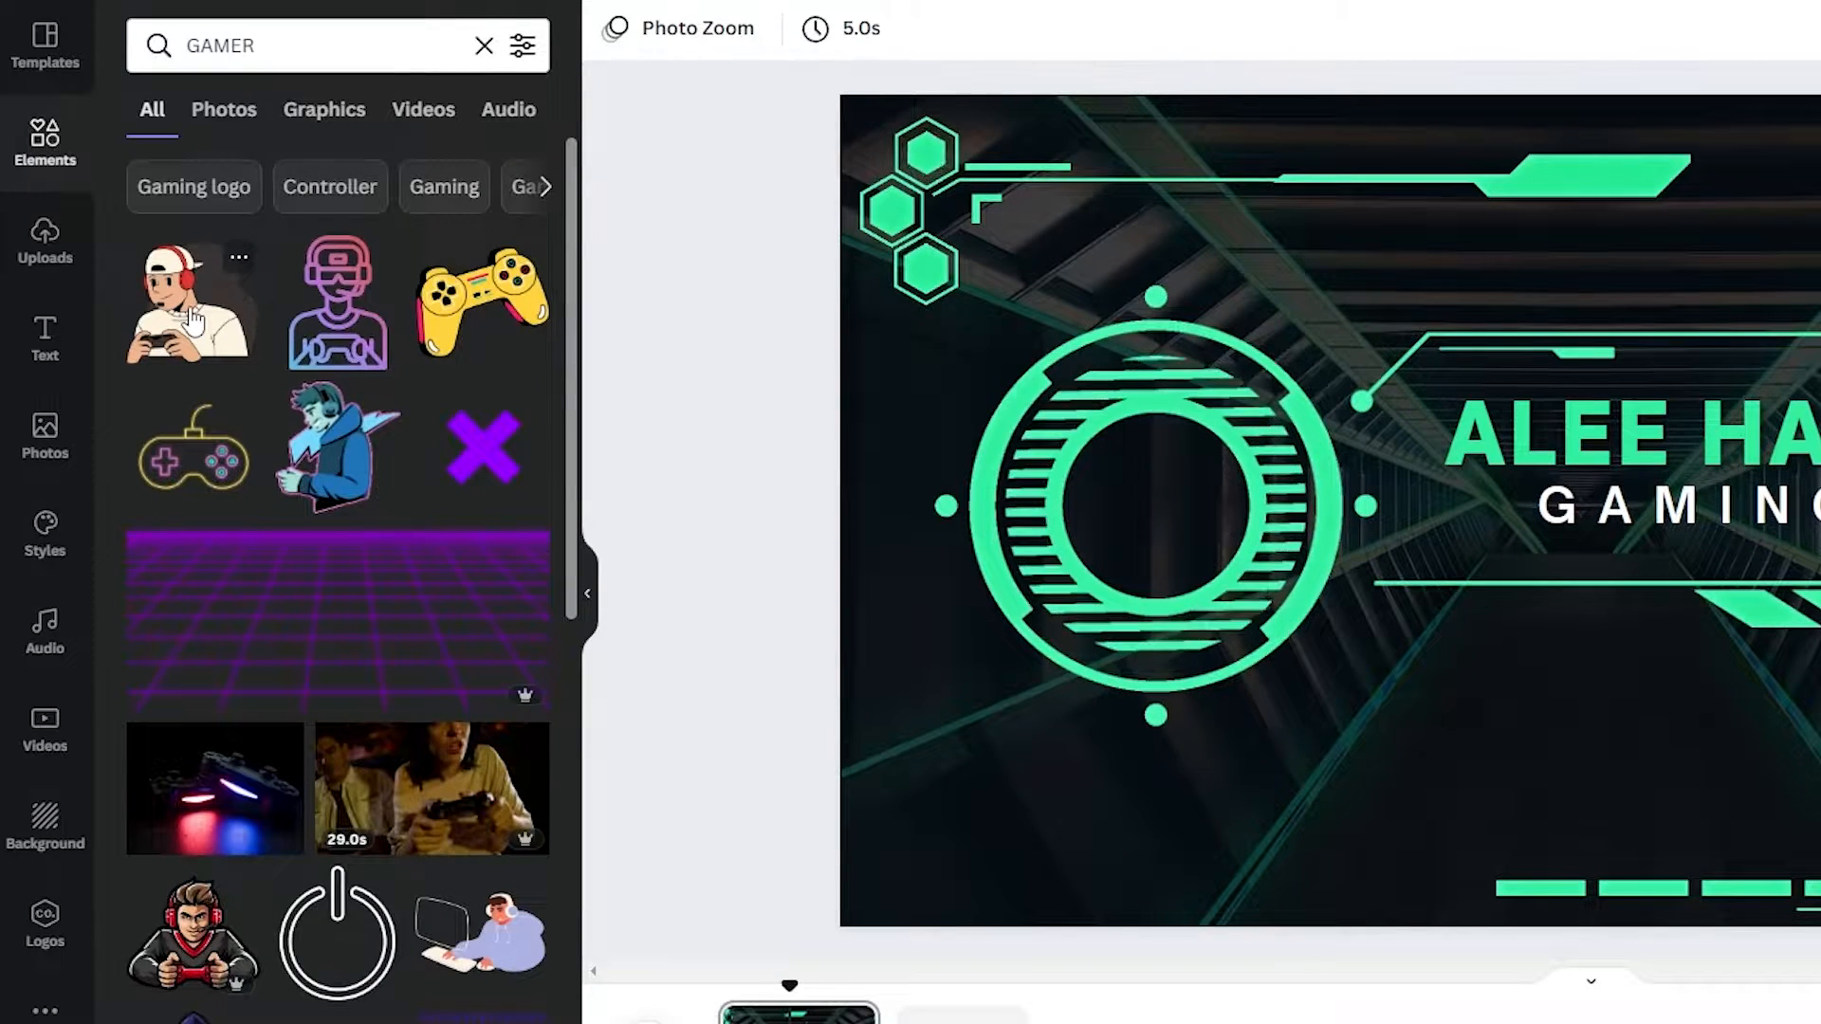
# - Browse the gamer graphics and place the character with the white cap and red headphones over the circle
pyautogui.scroll(-5, 192, 321)
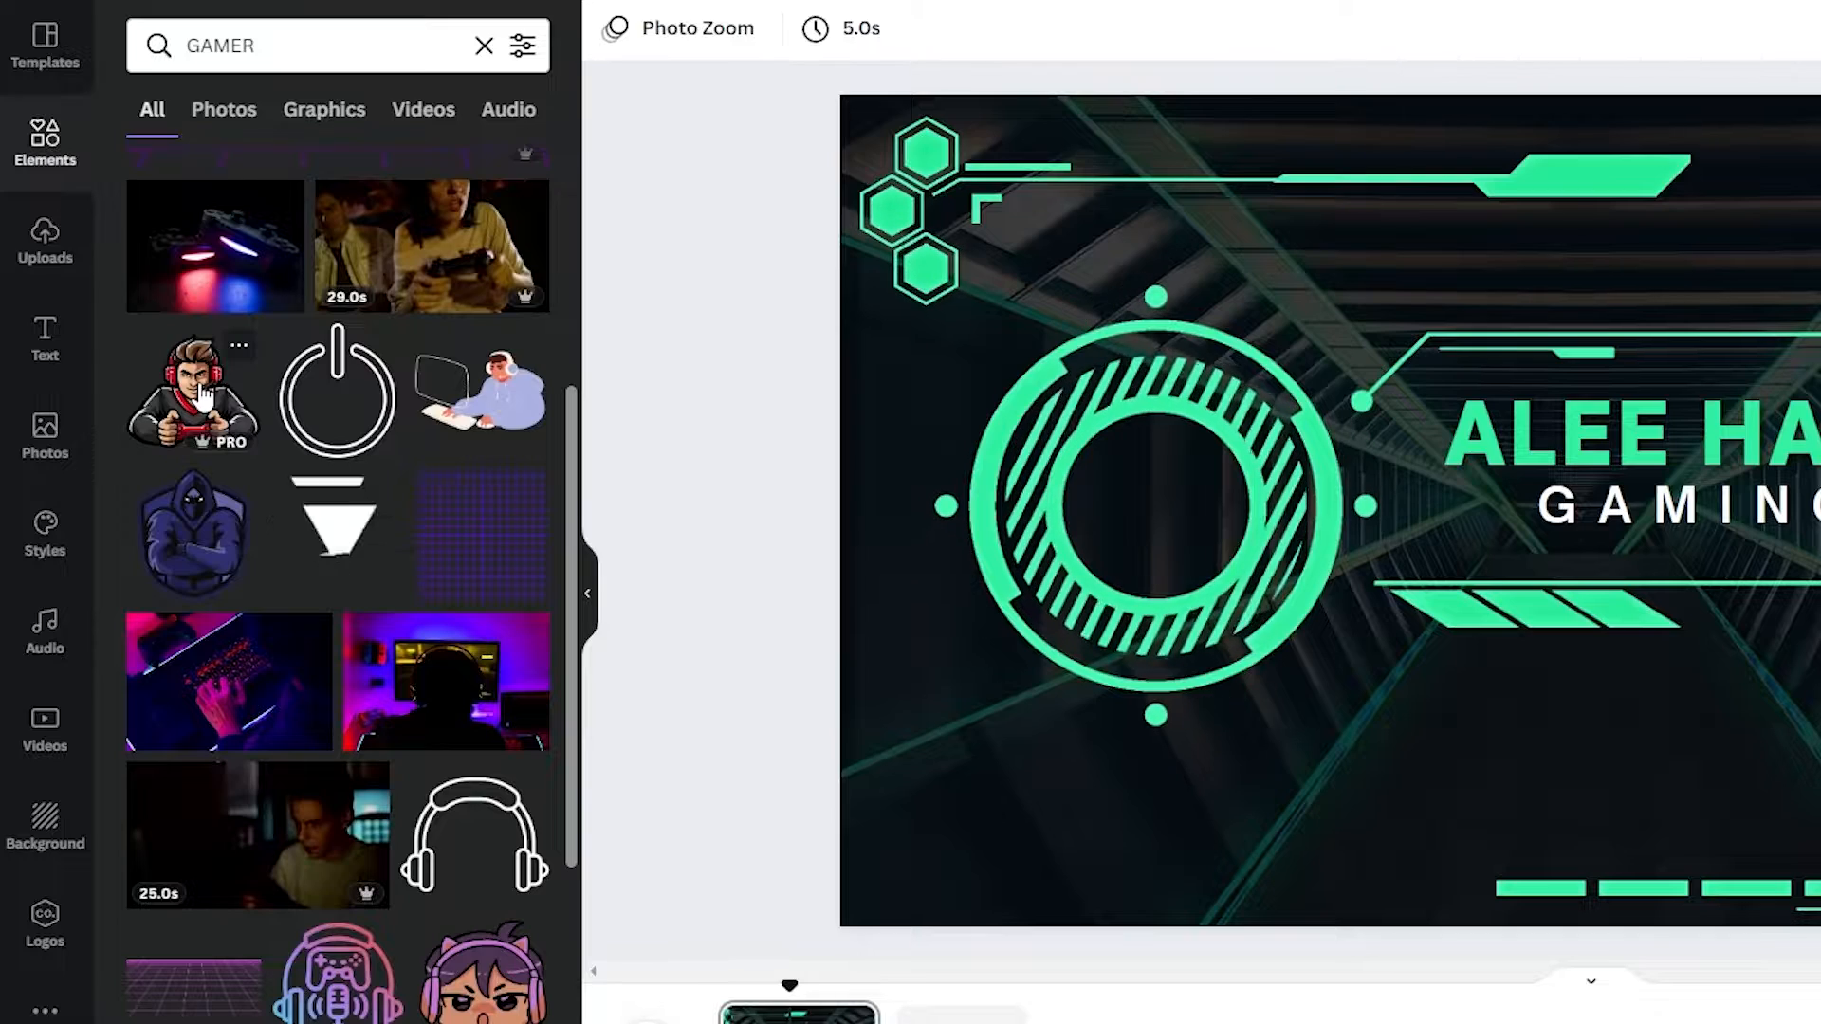
pyautogui.scroll(-10, 199, 389)
pyautogui.scroll(15, 284, 533)
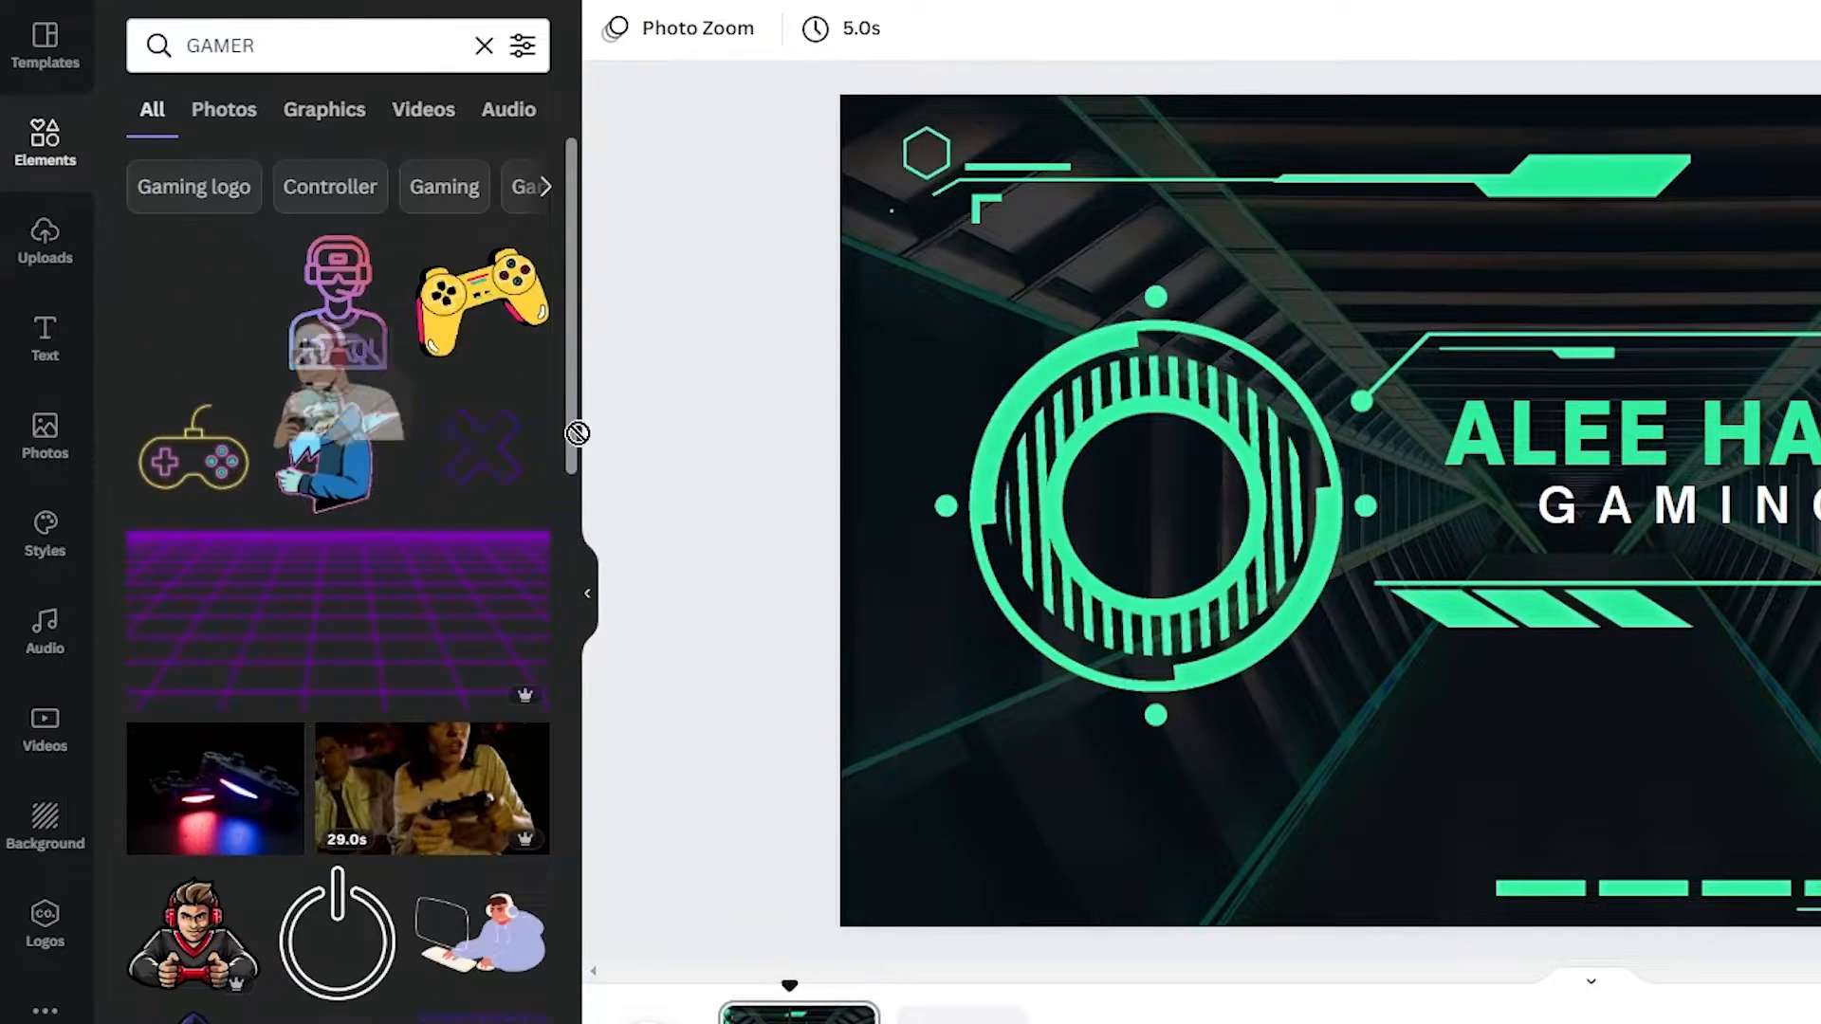
pyautogui.moveTo(577, 432); pyautogui.dragTo(1084, 435)
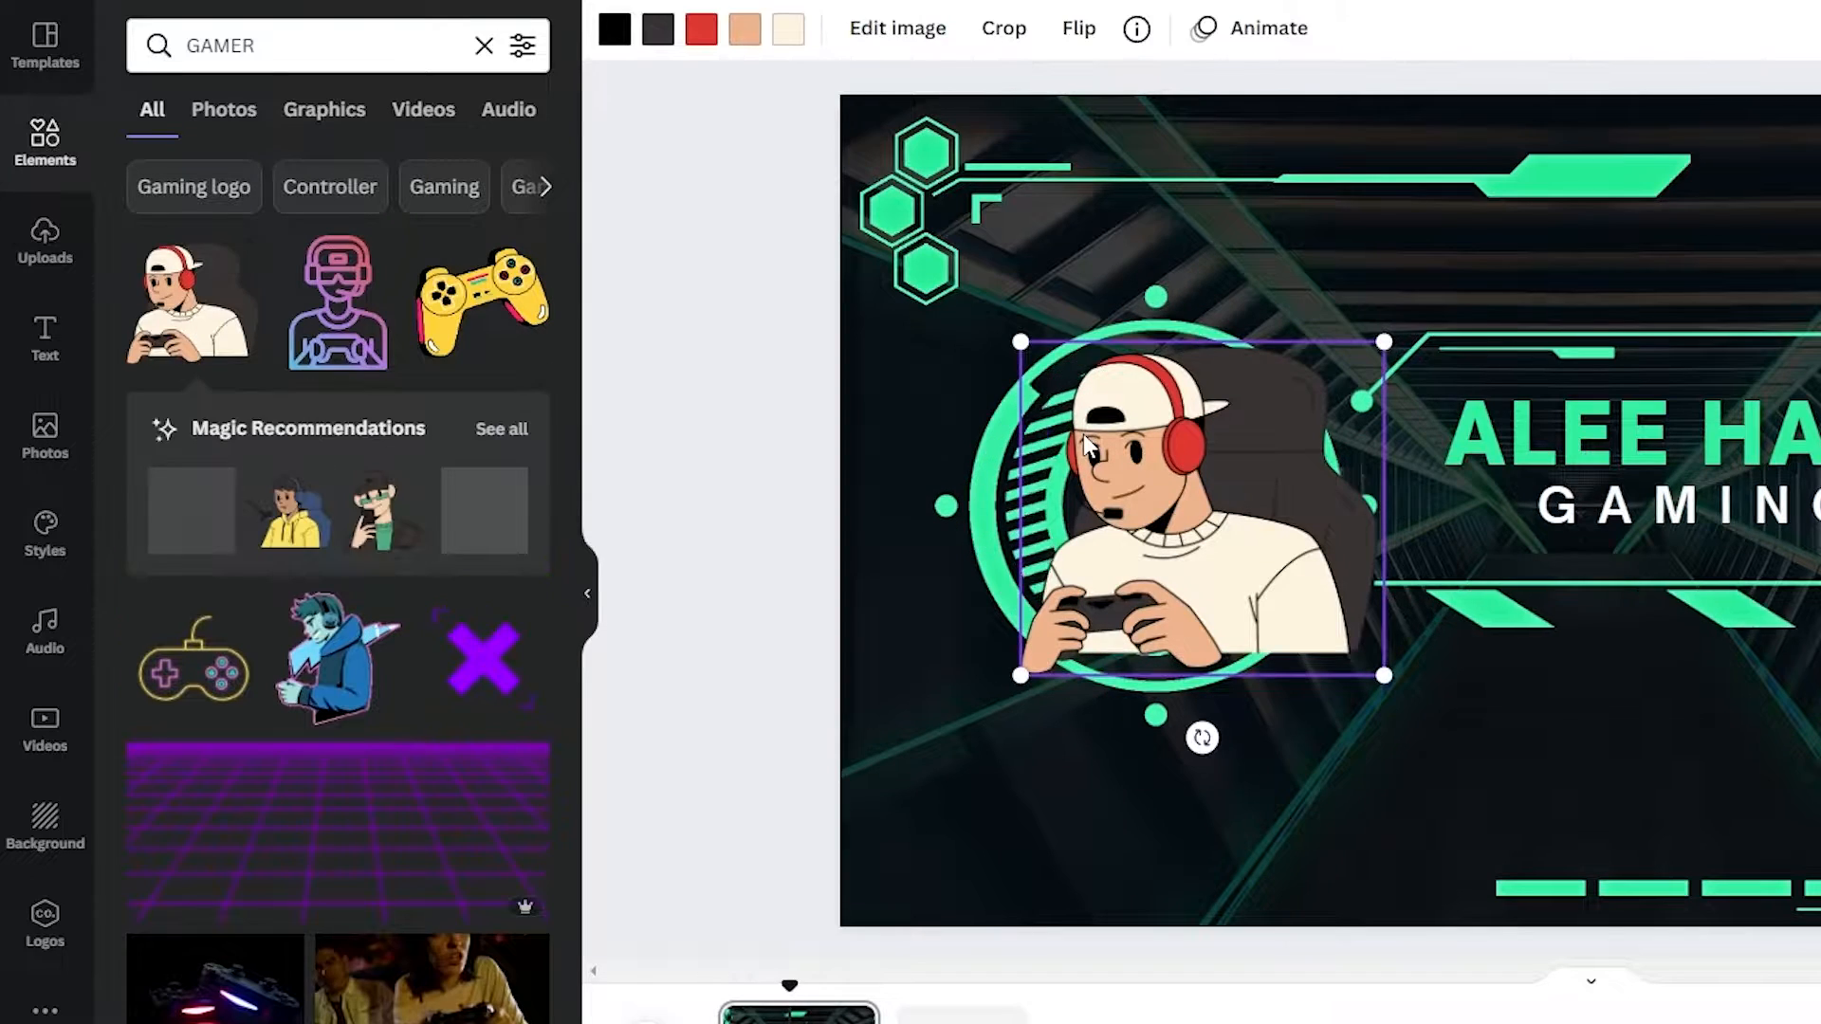
# - Centre the white-capped gamer illustration within the circle and flip it horizontally
pyautogui.moveTo(1175, 493); pyautogui.dragTo(1142, 493)
pyautogui.moveTo(1125, 491); pyautogui.dragTo(1109, 491)
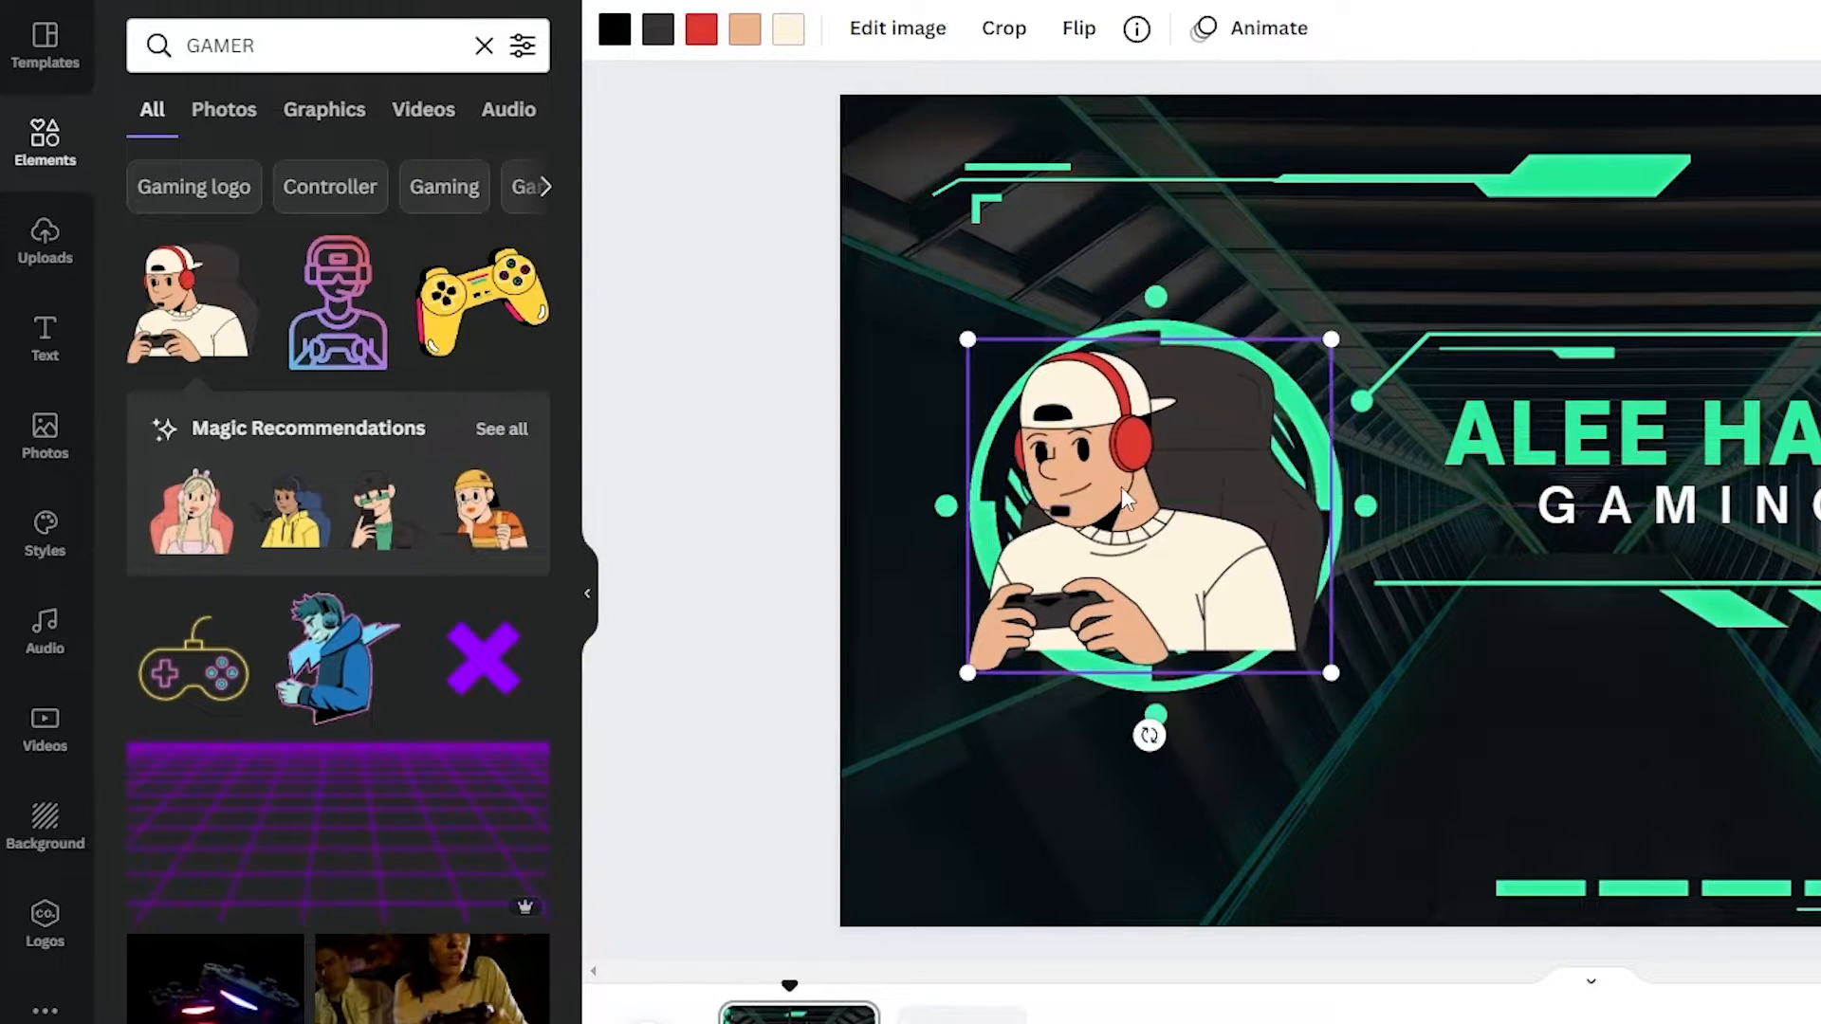
pyautogui.click(1078, 32)
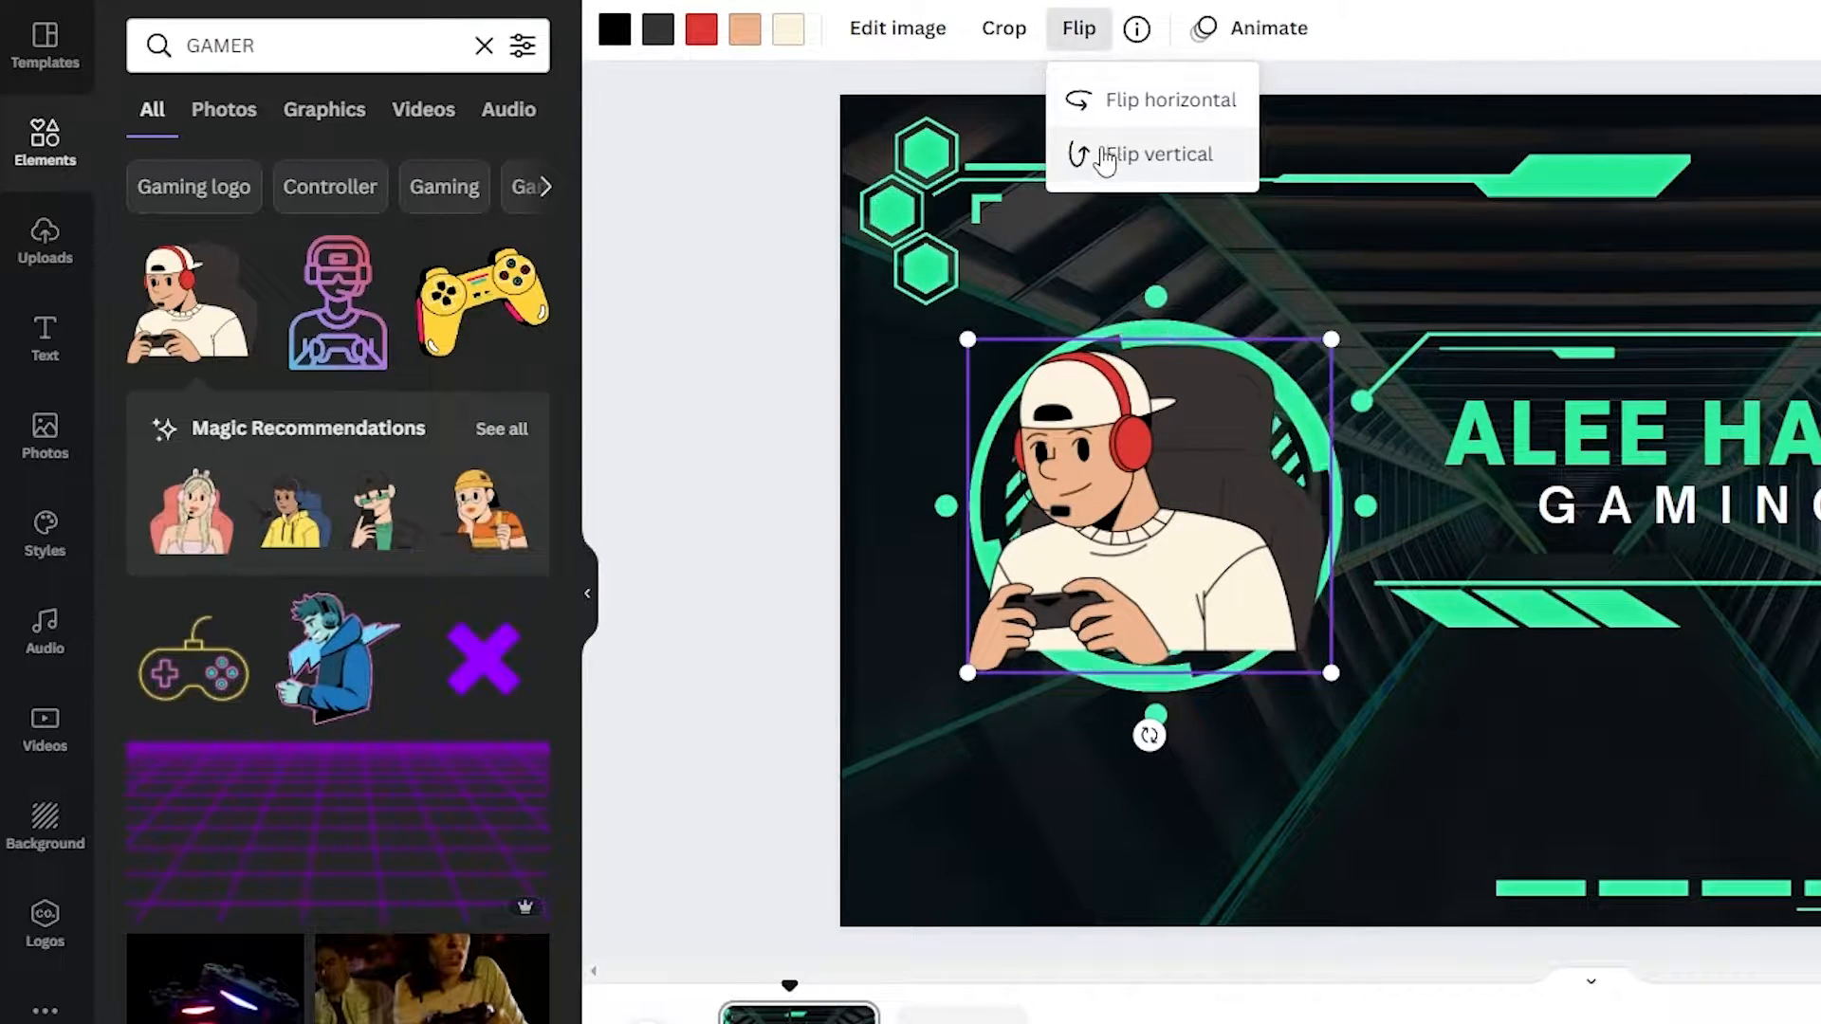
pyautogui.click(1109, 103)
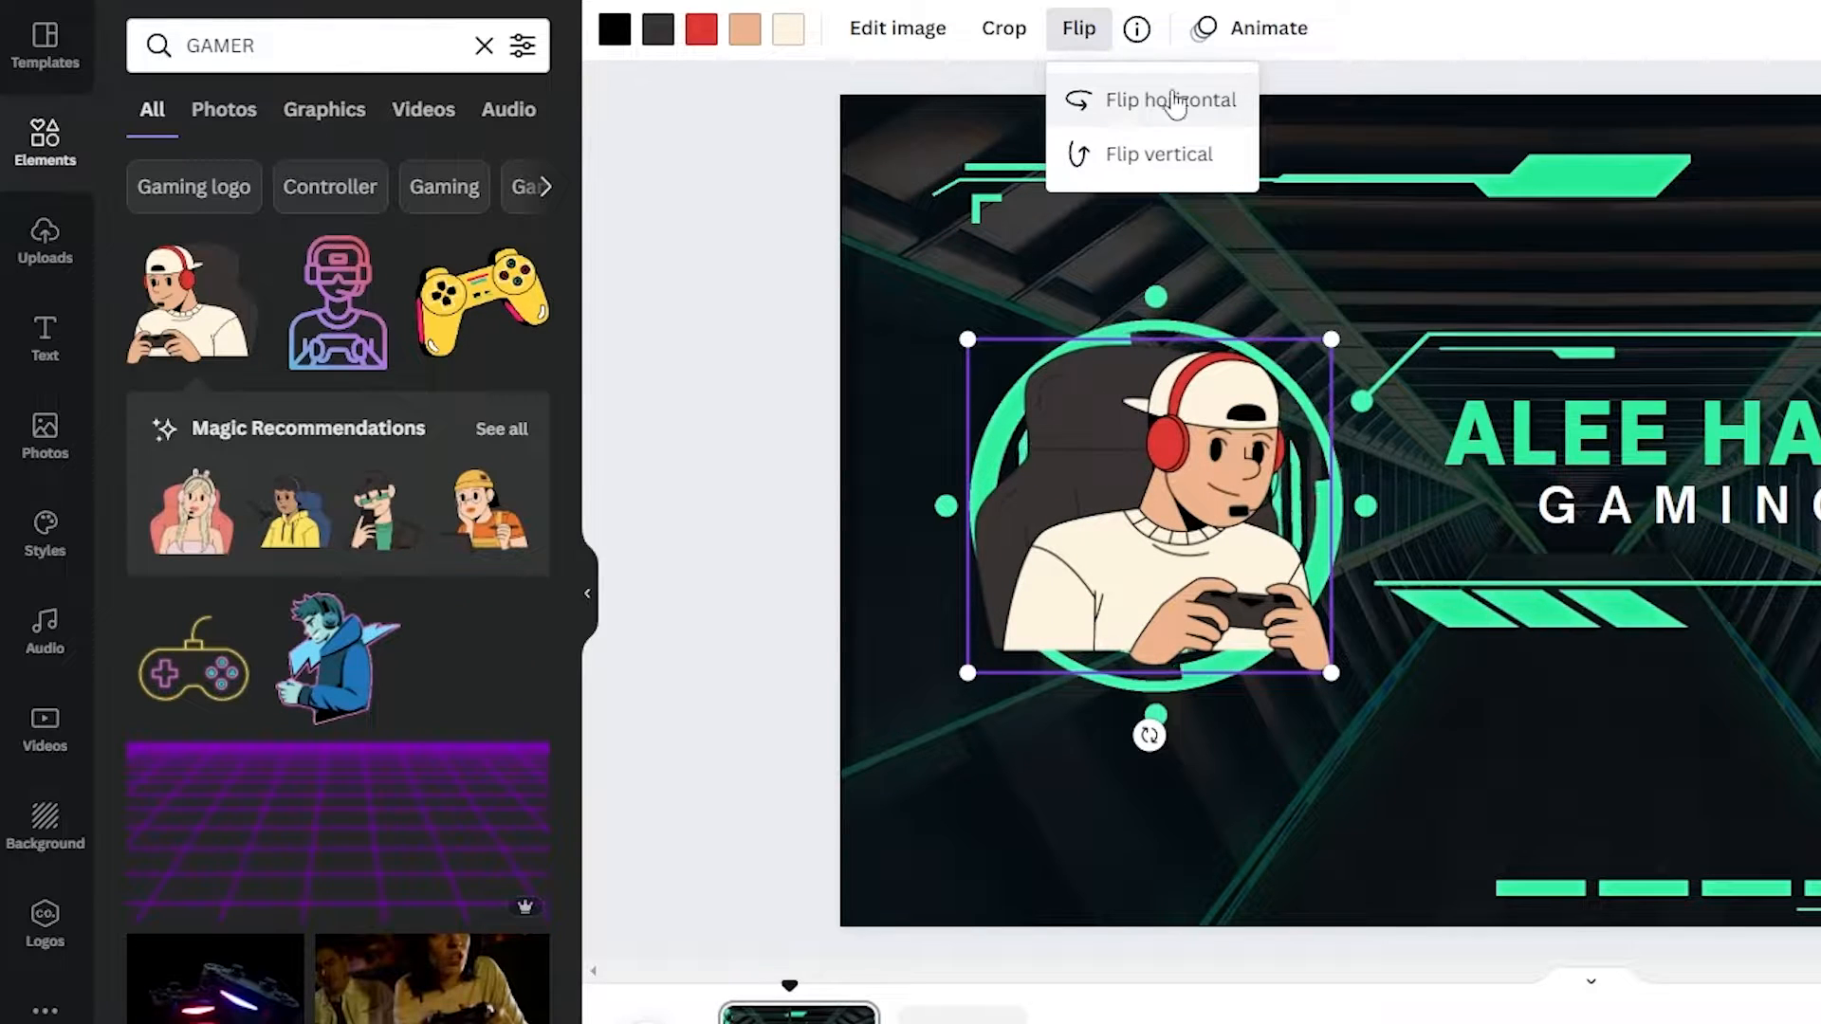
# - Apply the Baseline slide animation to the gamer illustration, set to play on exit
pyautogui.click(1271, 29)
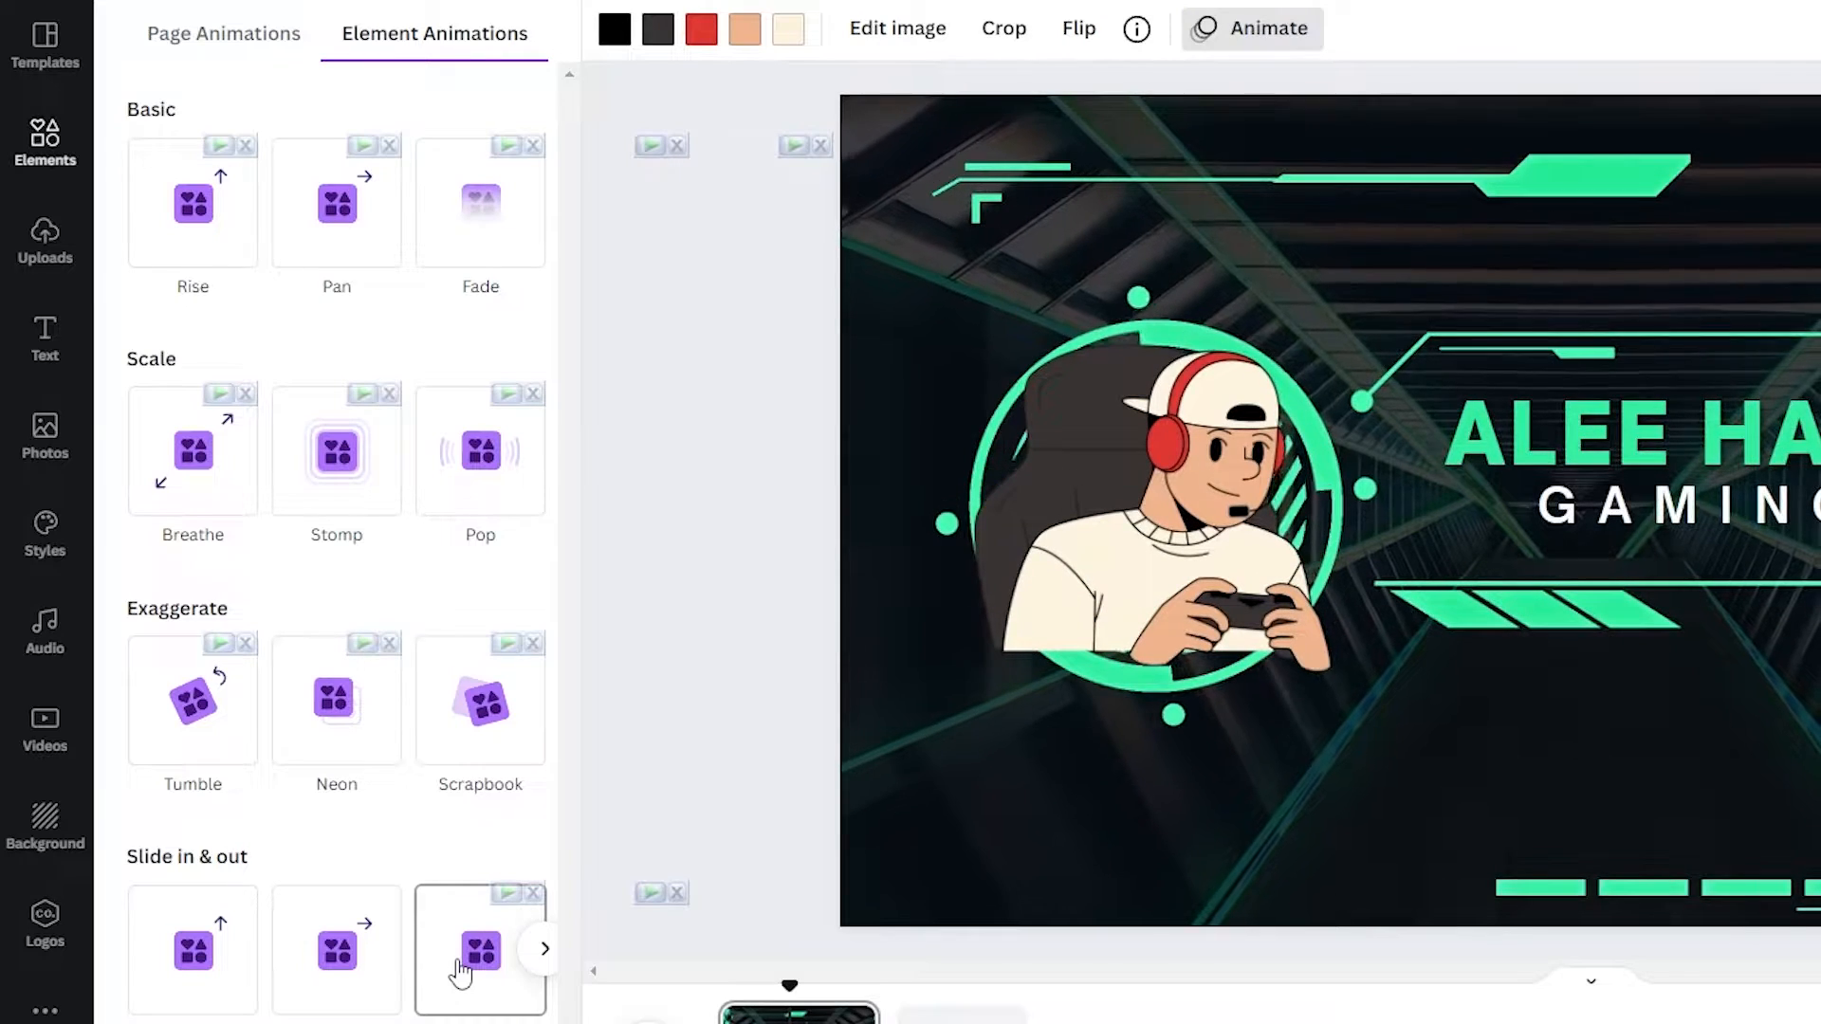
pyautogui.click(460, 972)
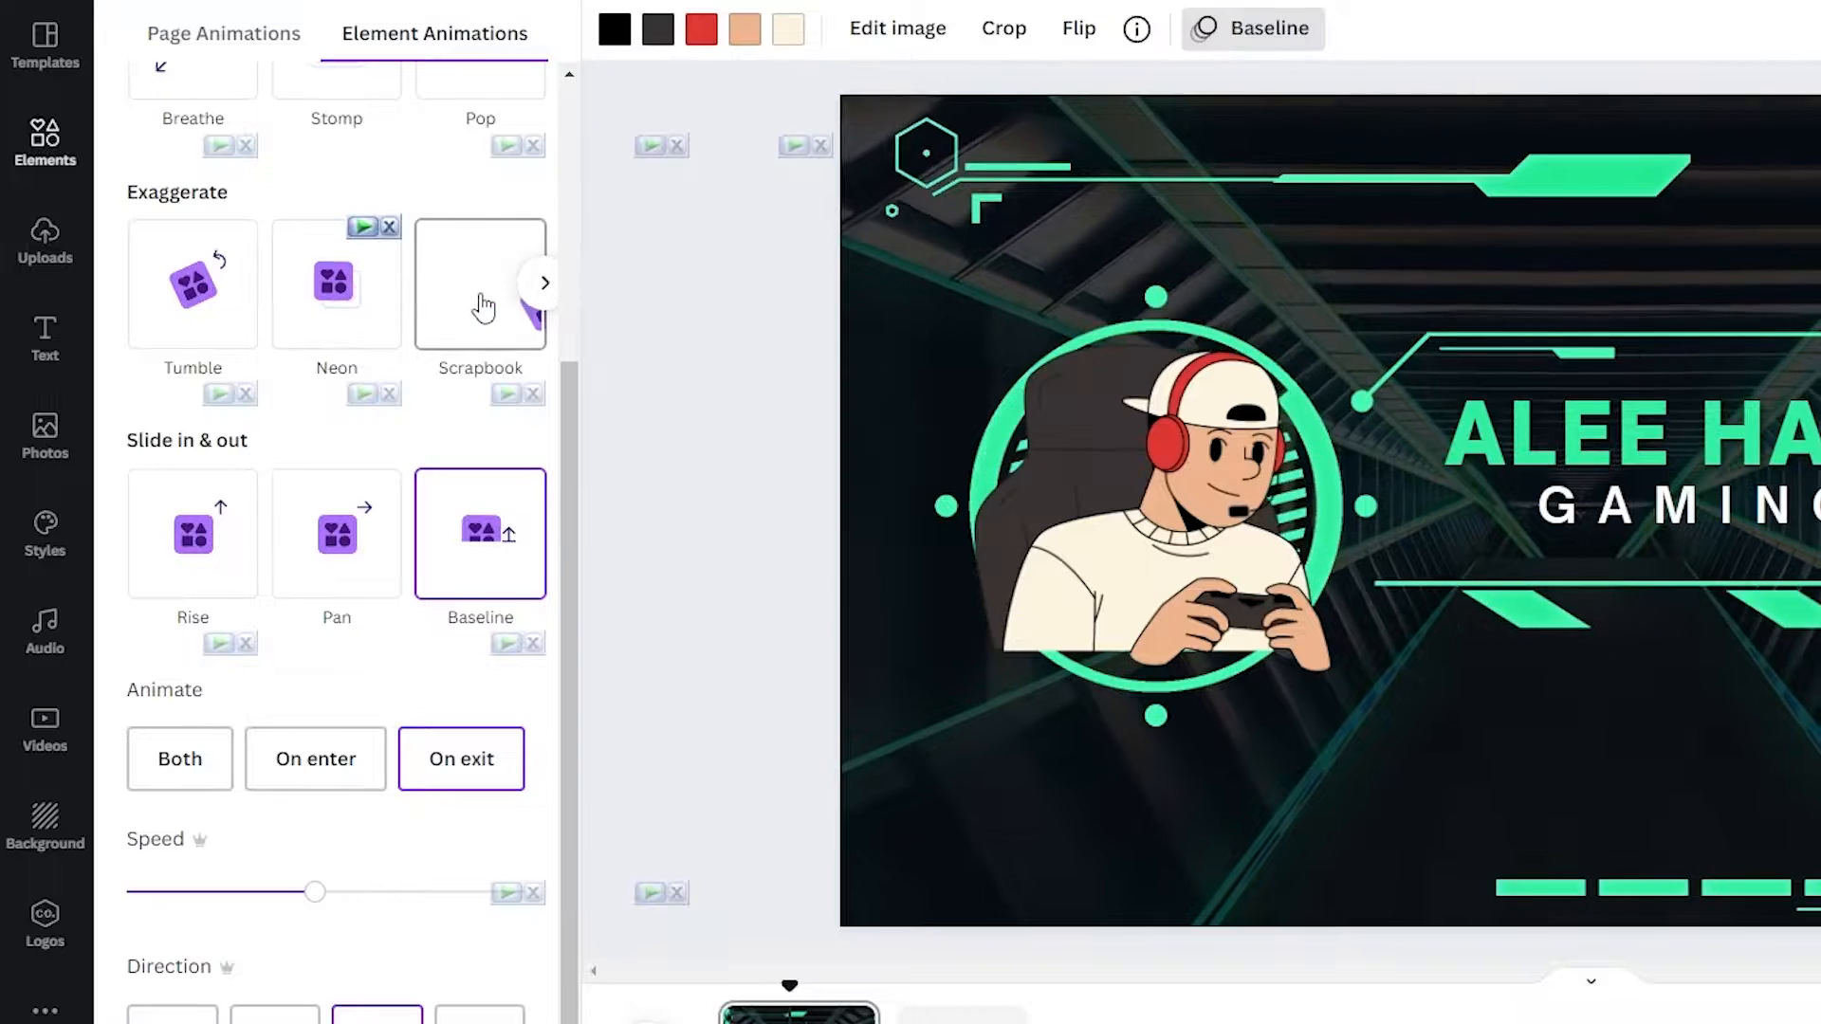
pyautogui.click(227, 585)
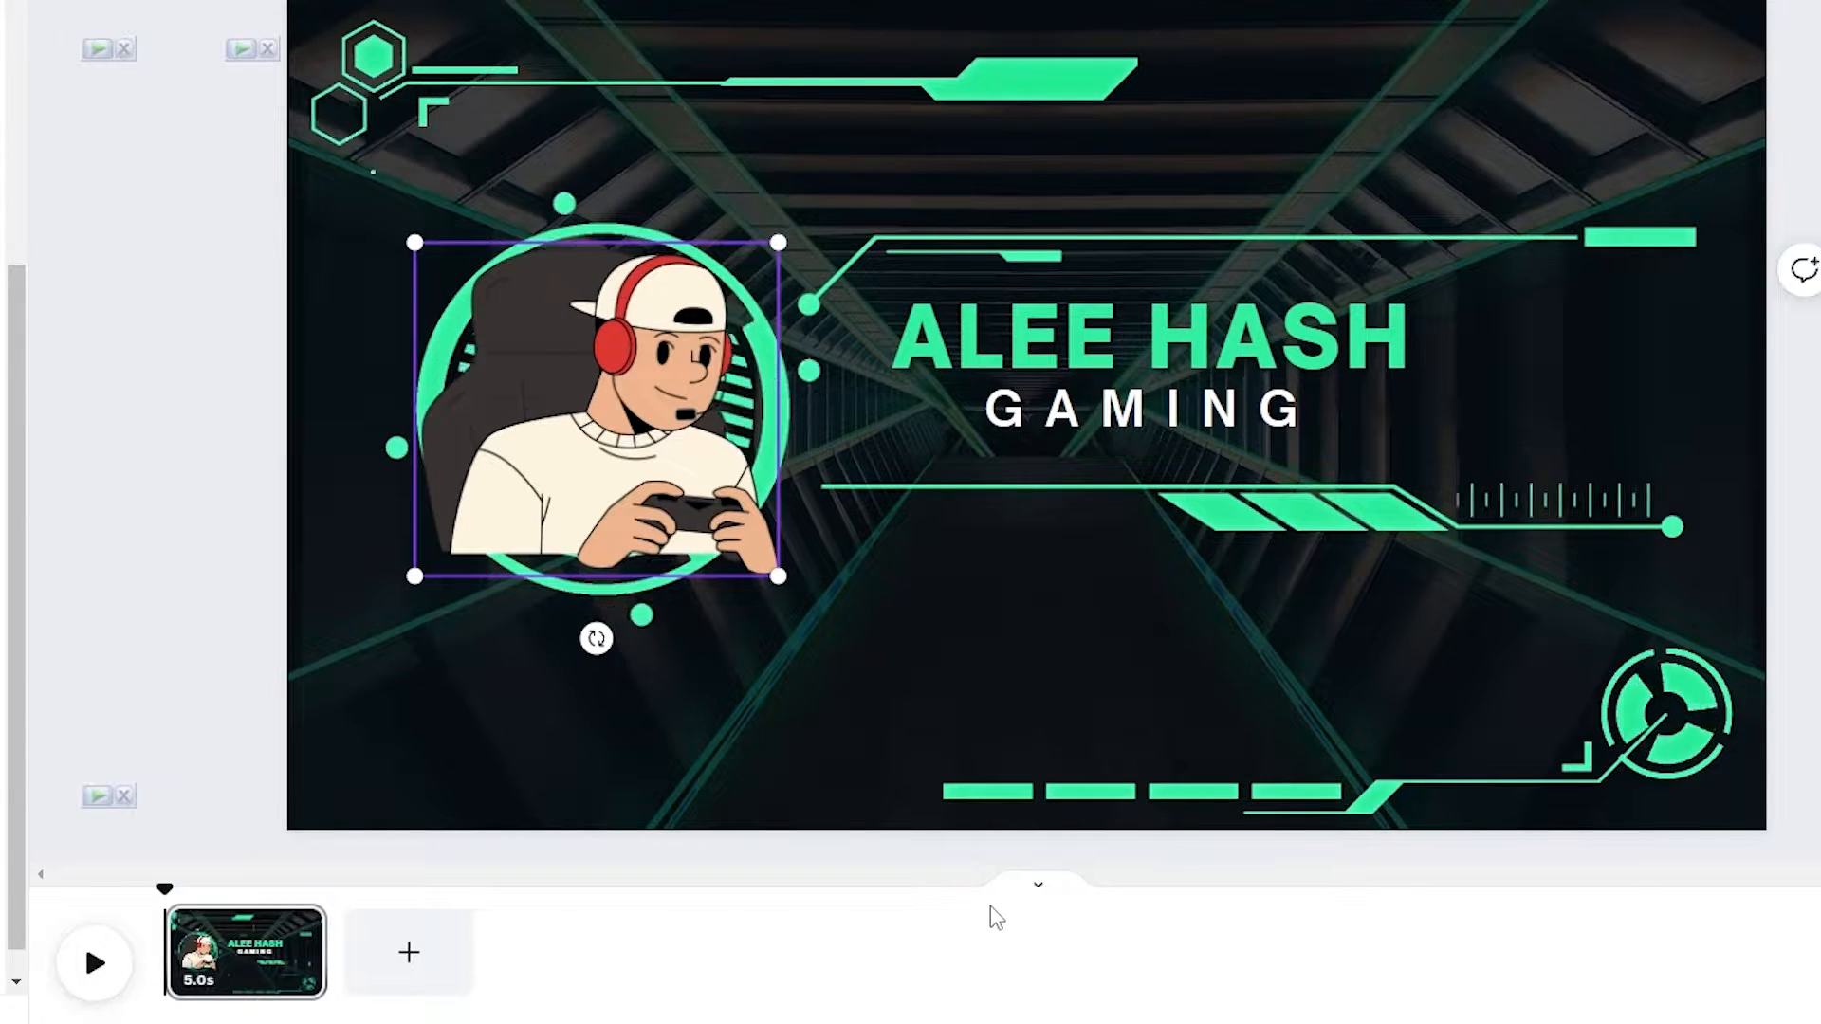
# - Preview the Burst and Bounce text animations on the large channel name heading
pyautogui.click(1298, 332)
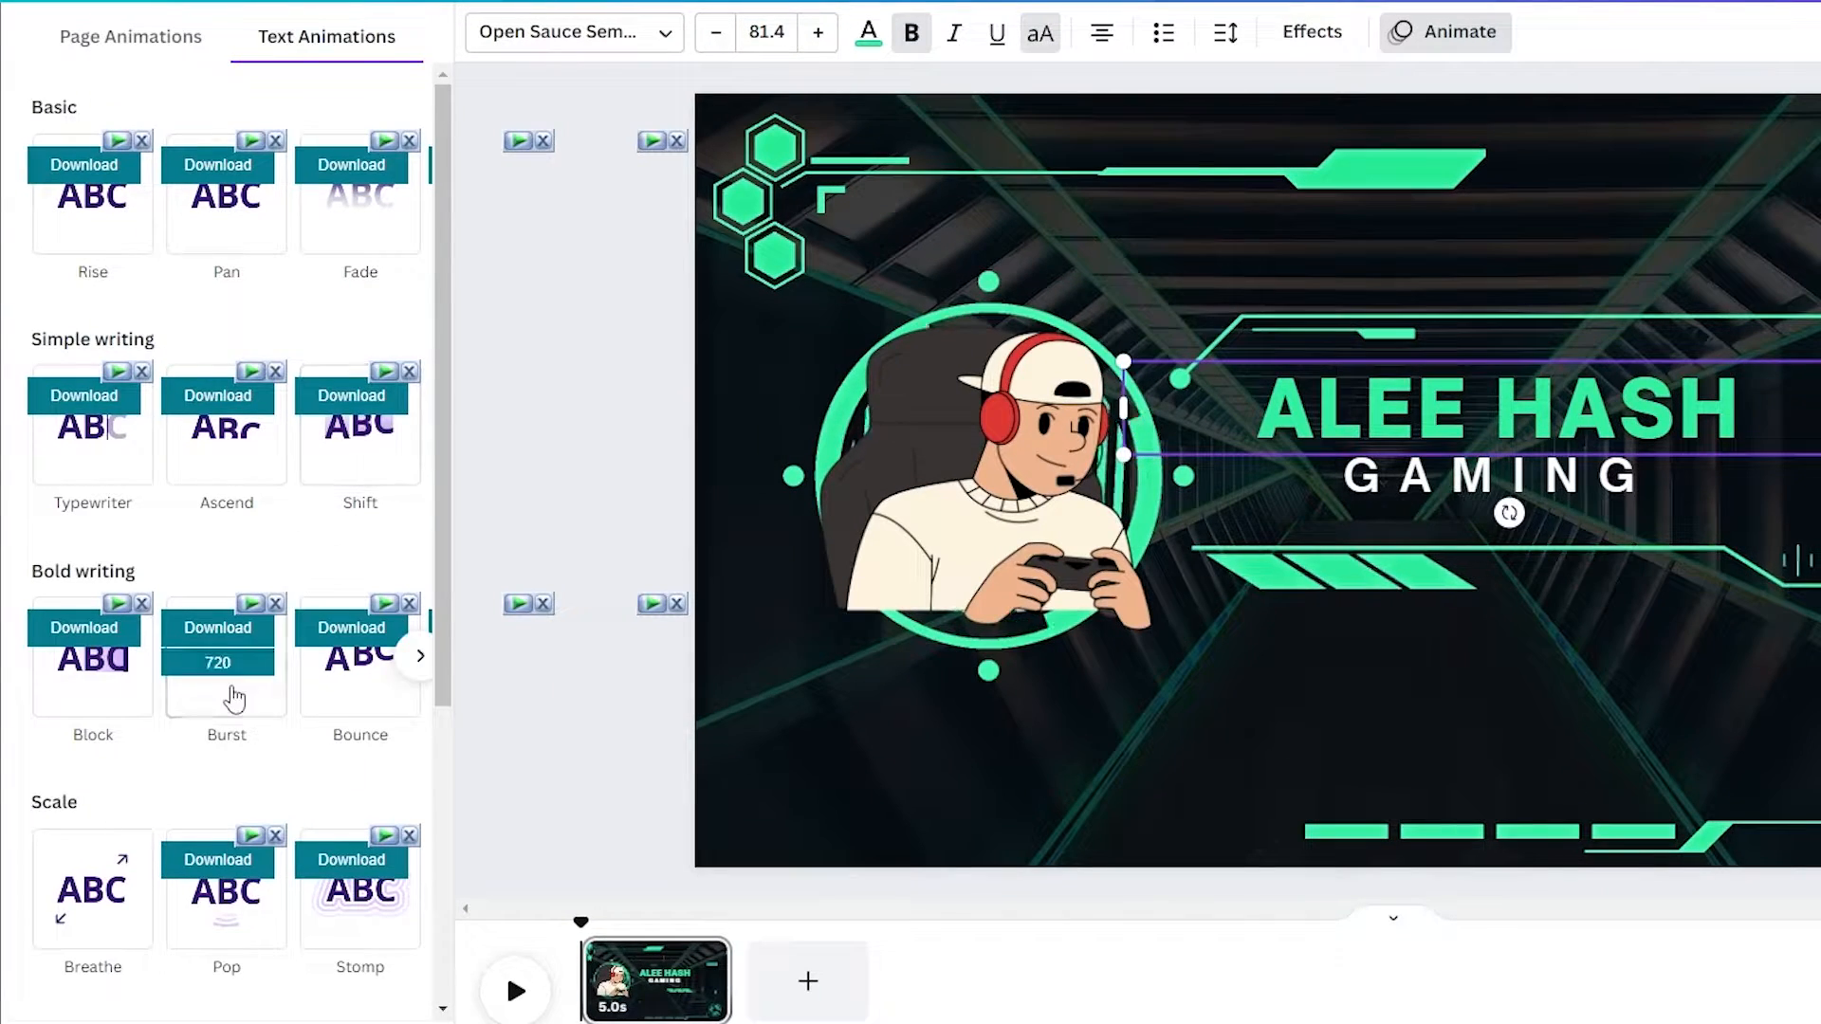
pyautogui.click(233, 702)
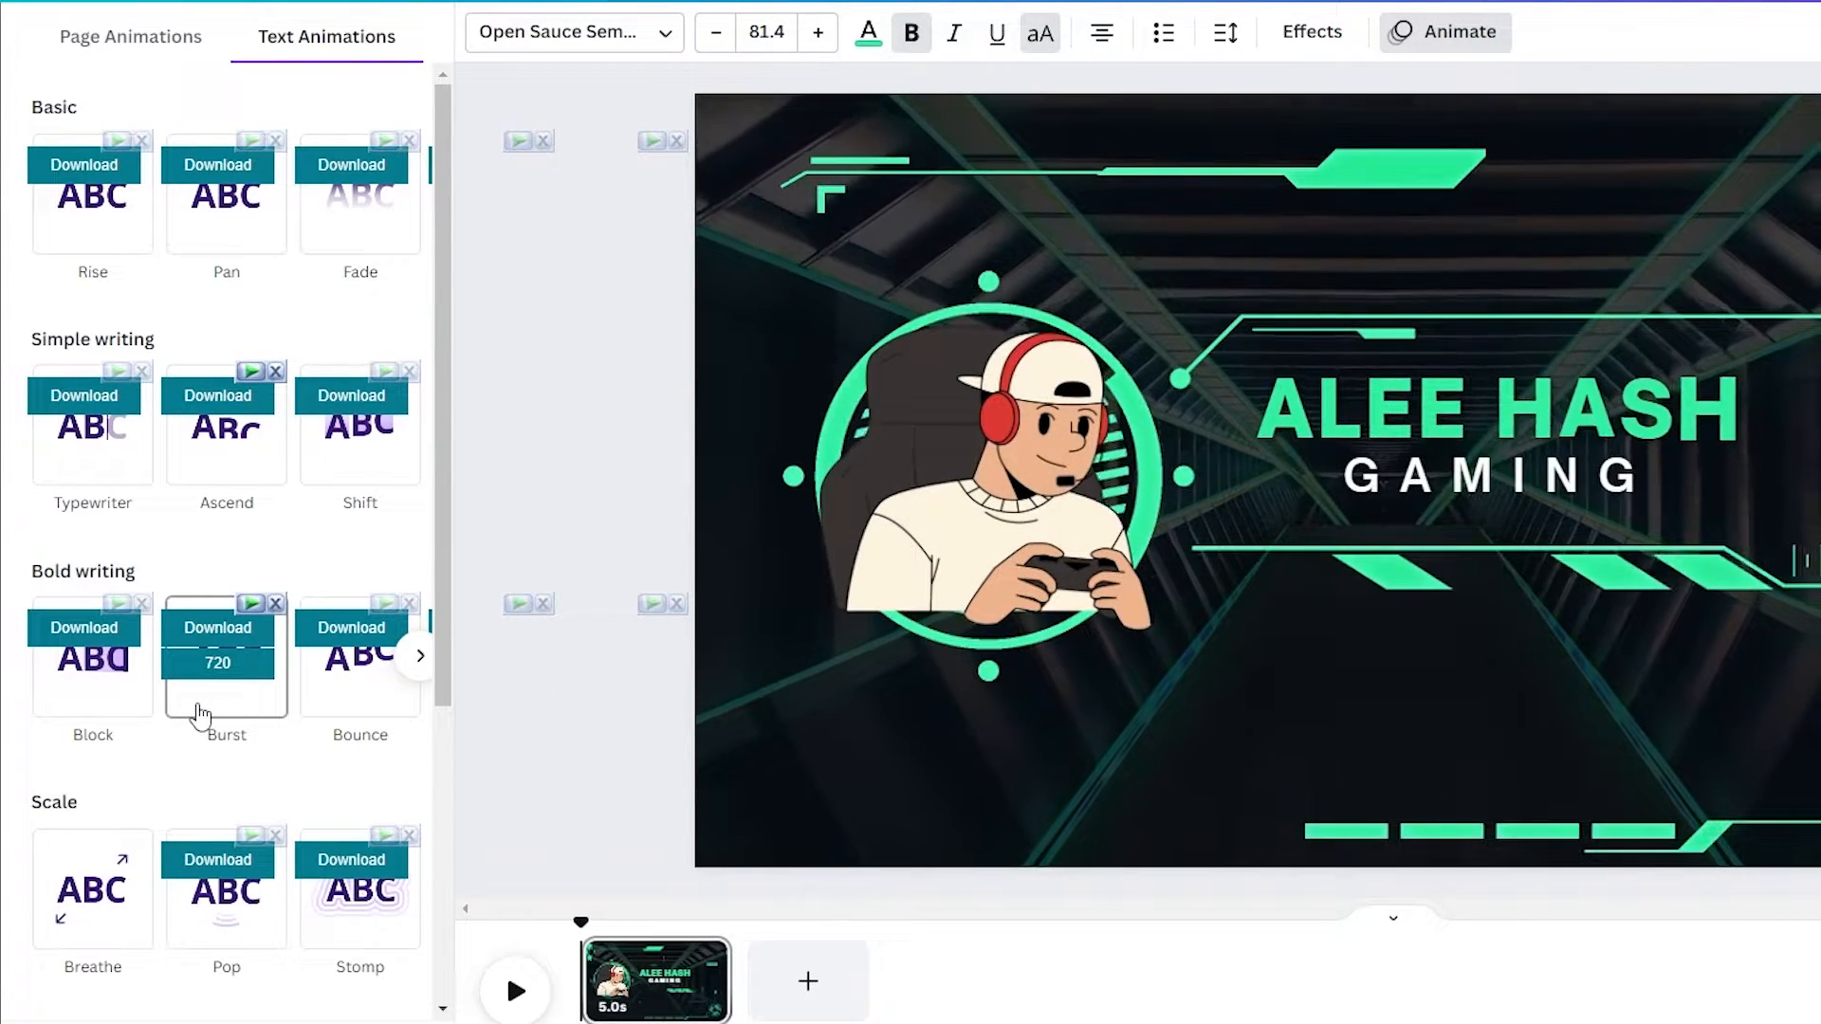
pyautogui.click(365, 709)
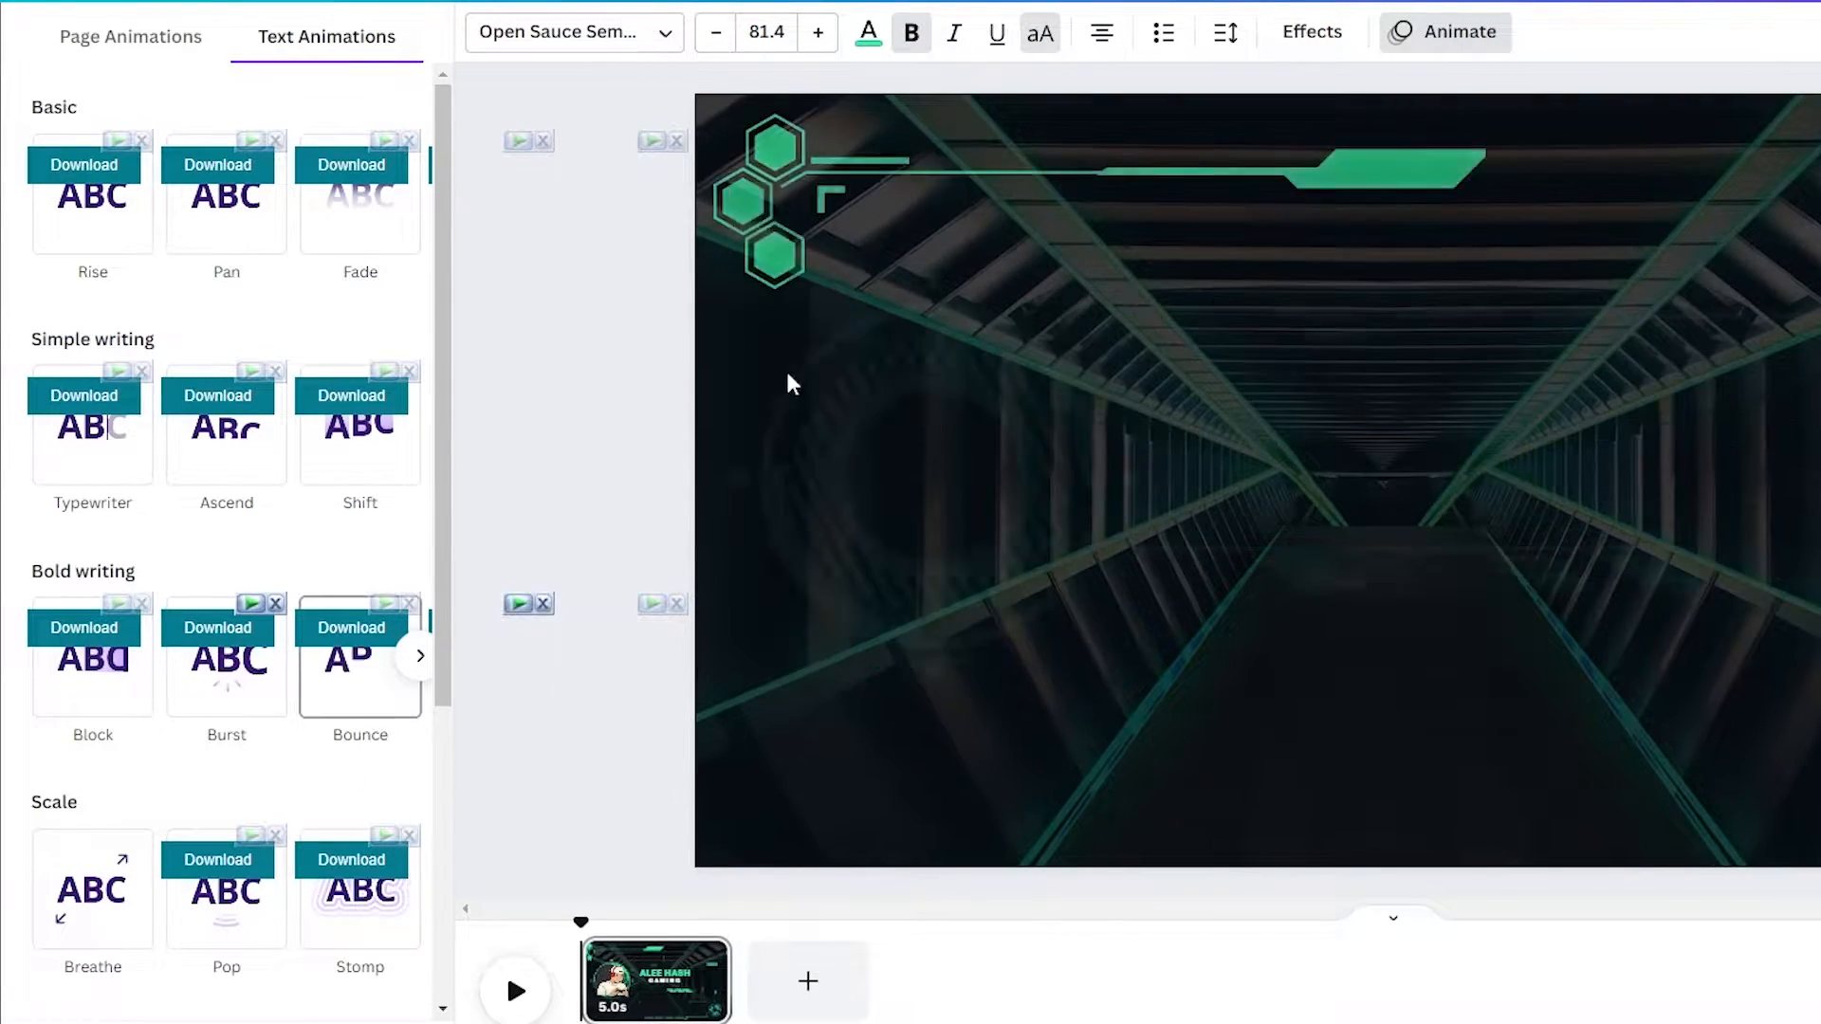
# - Set the channel name's font to League Spartan and the GAMING subtitle's font to Abril Fatface
pyautogui.click(655, 32)
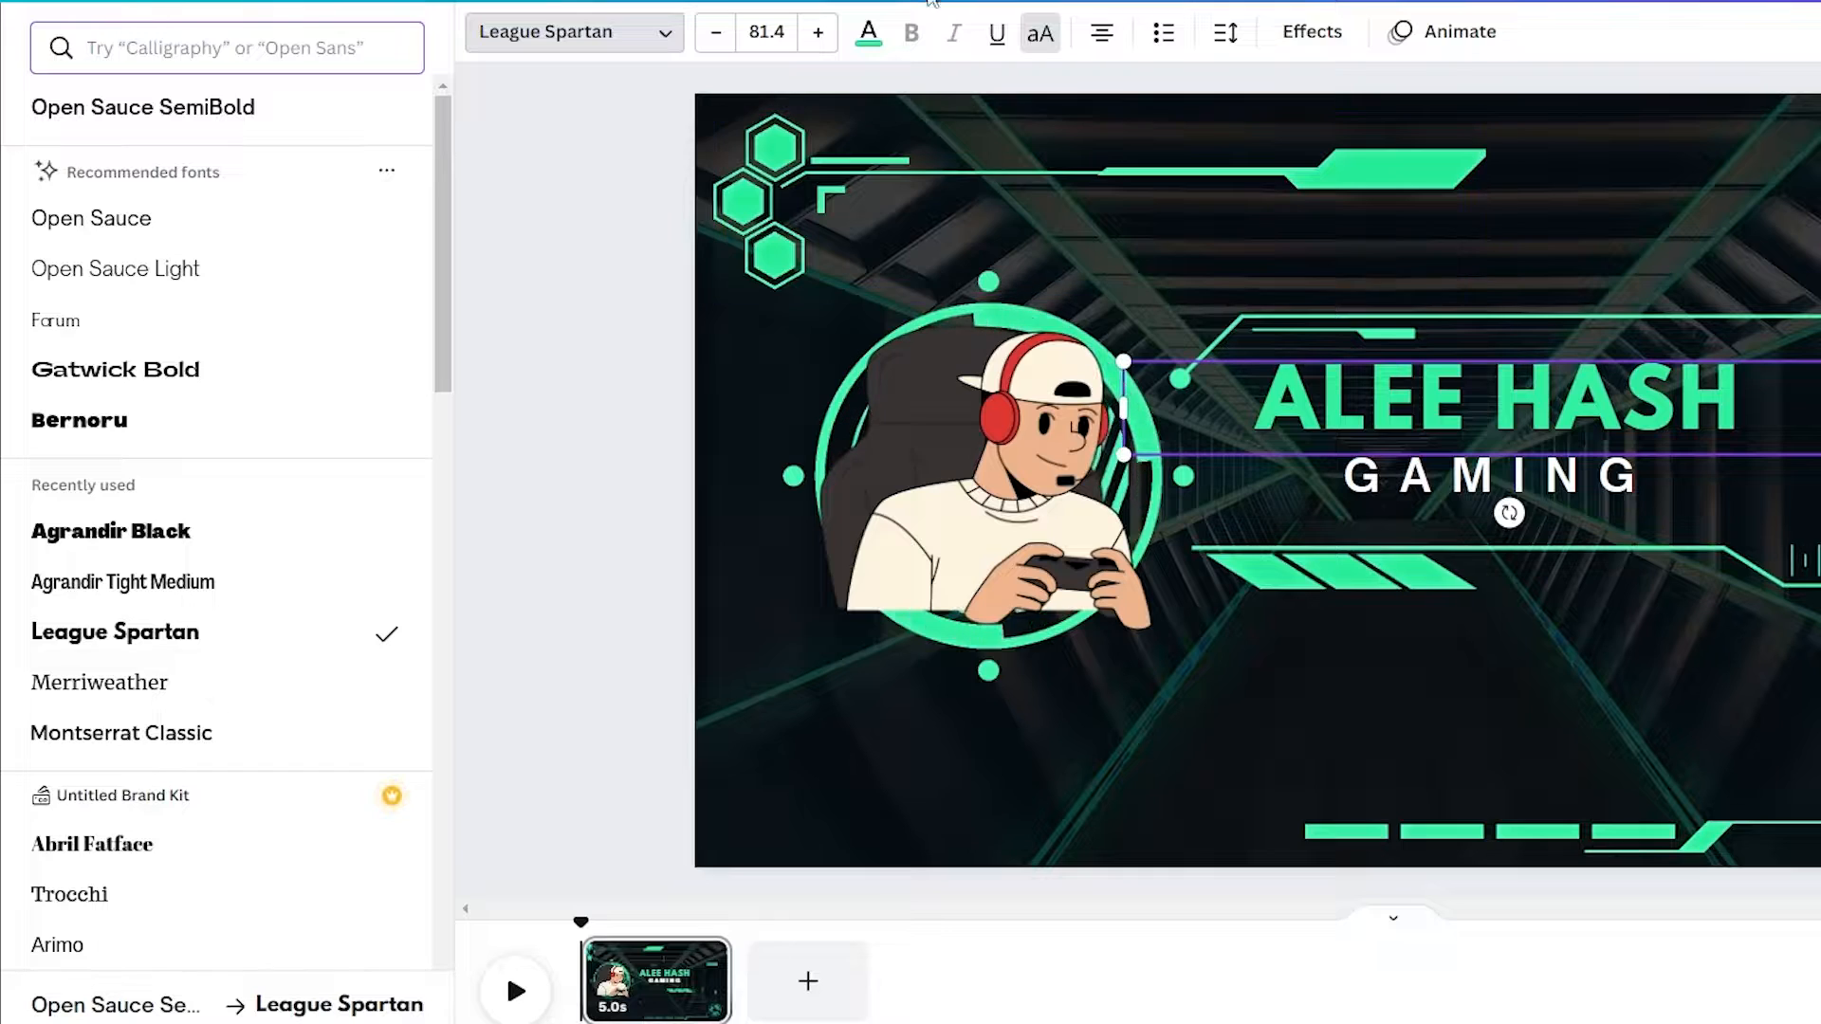
pyautogui.hotkey('ctrl', 'z')
pyautogui.click(669, 49)
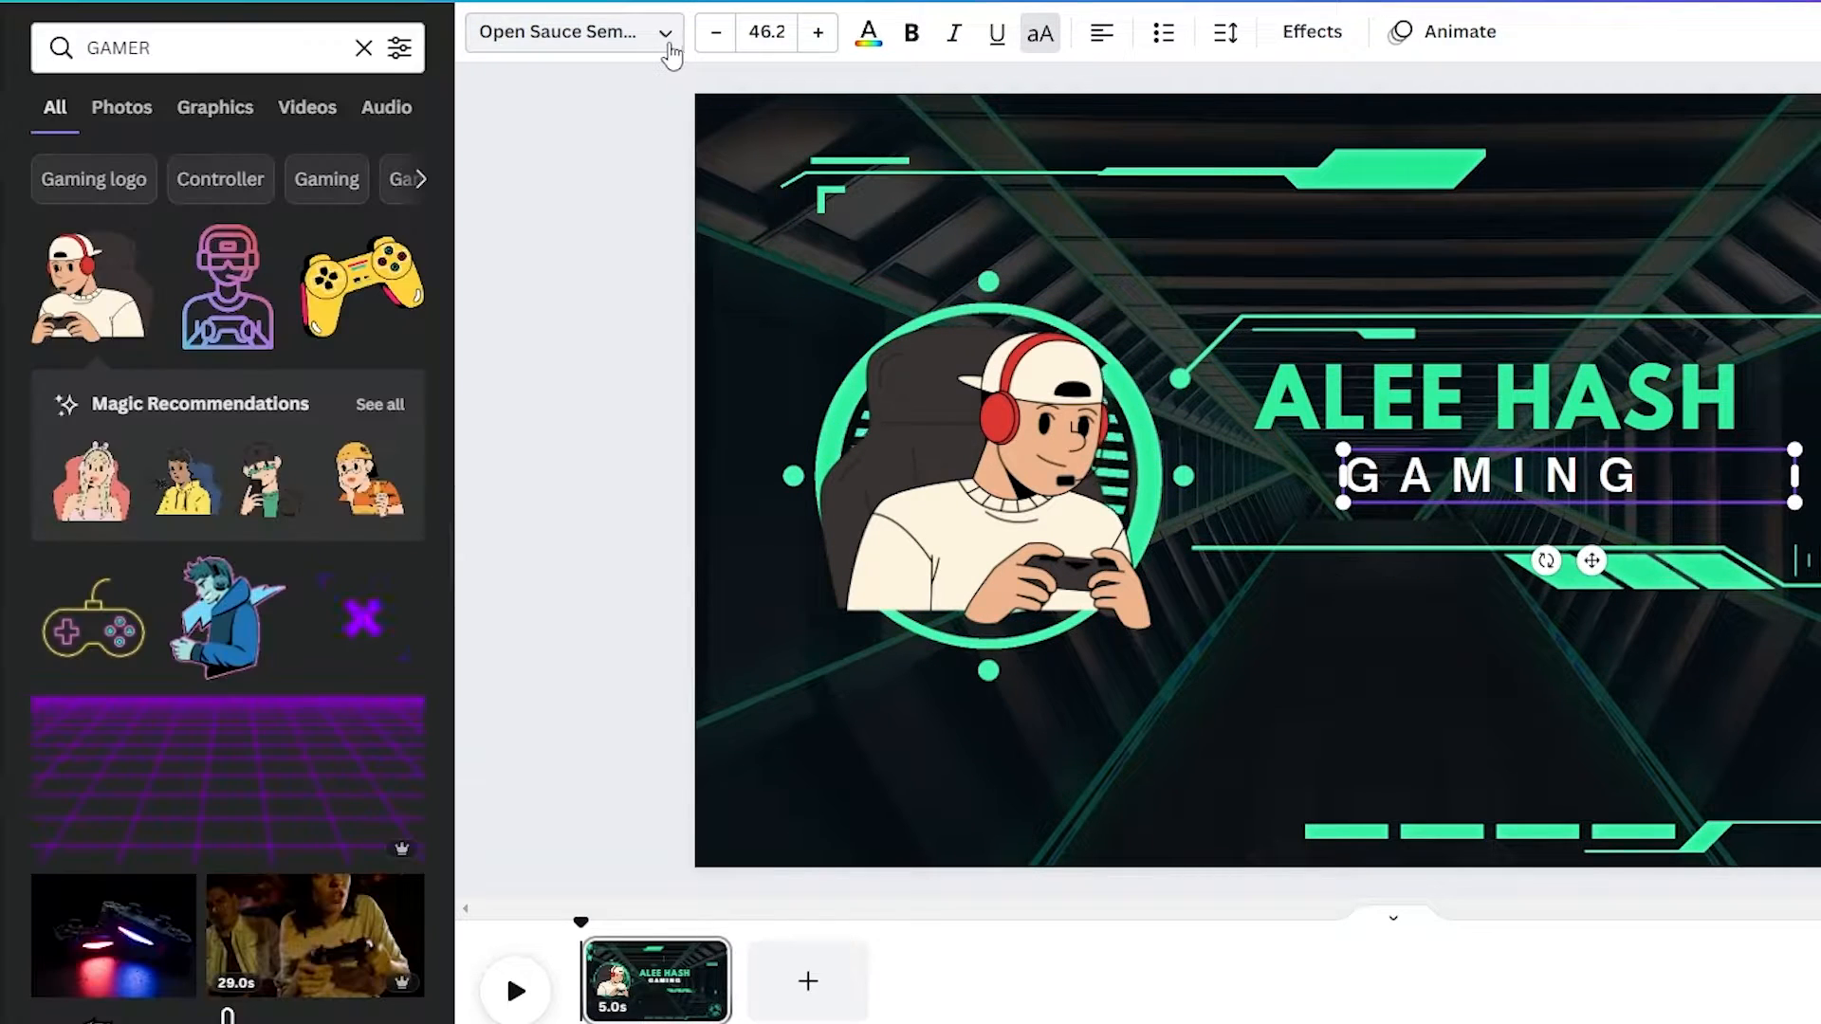
pyautogui.click(647, 50)
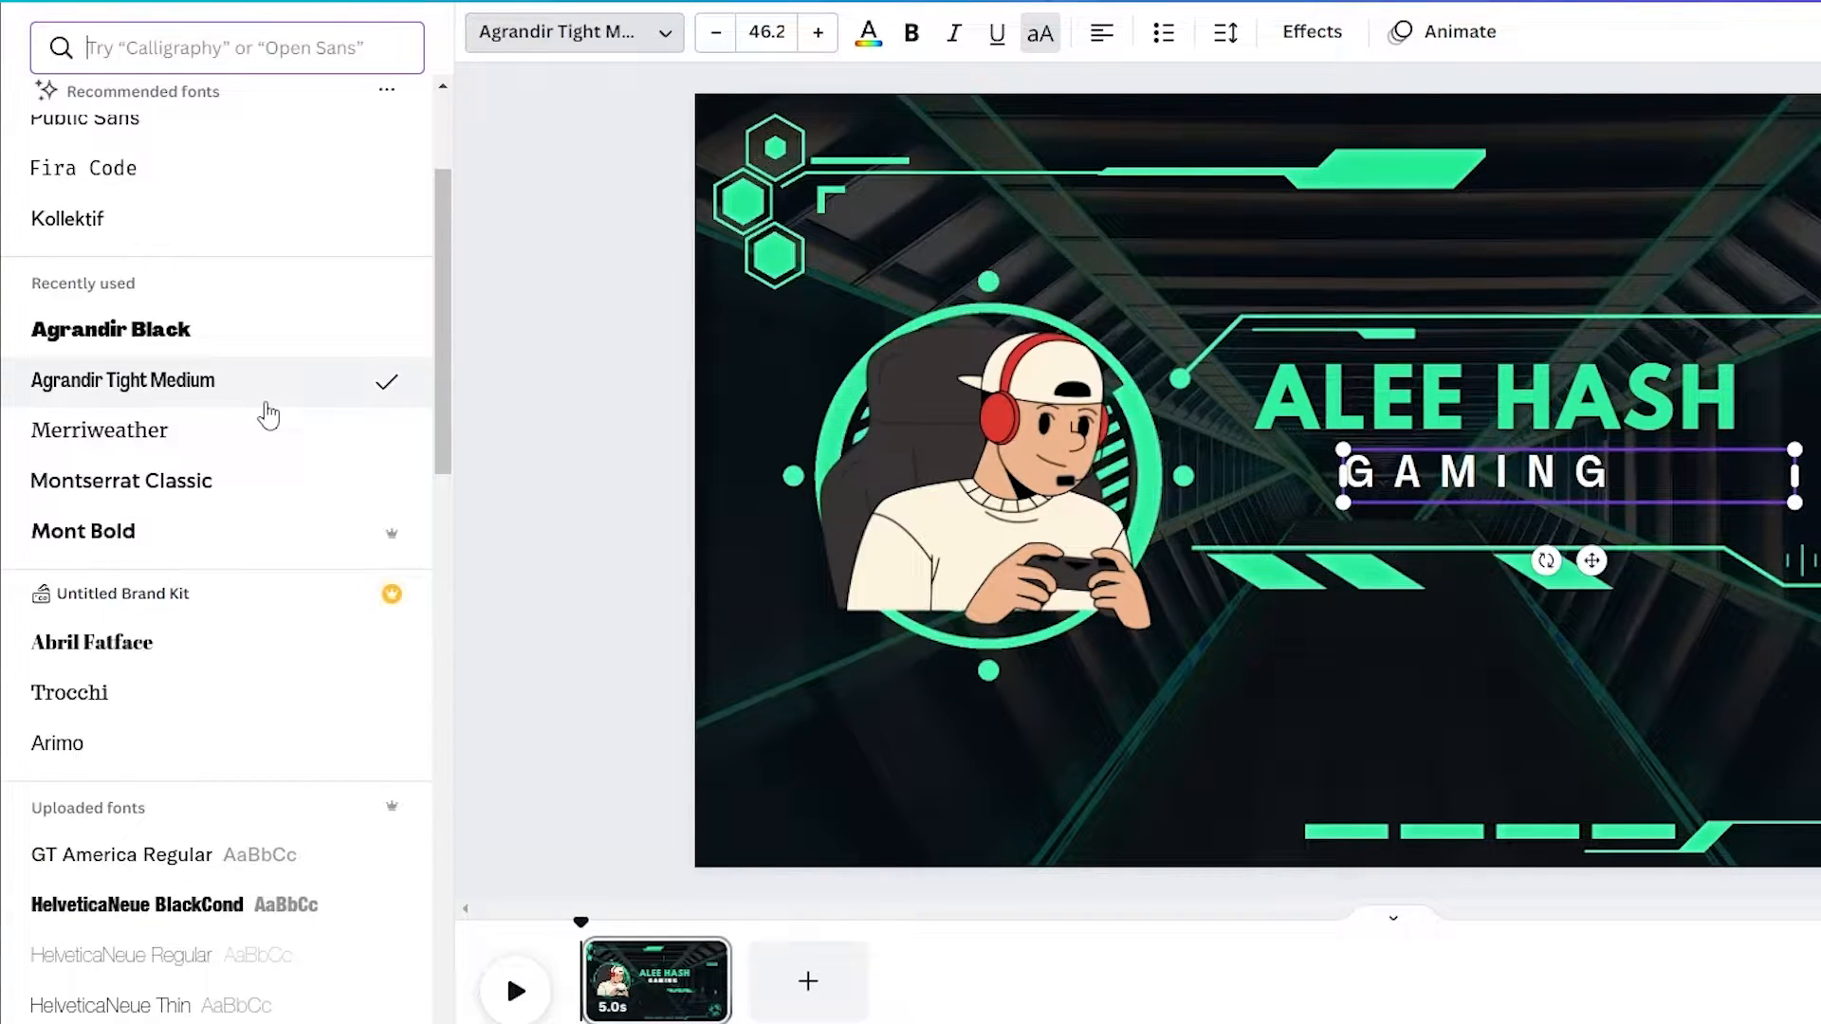
pyautogui.scroll(-2, 236, 565)
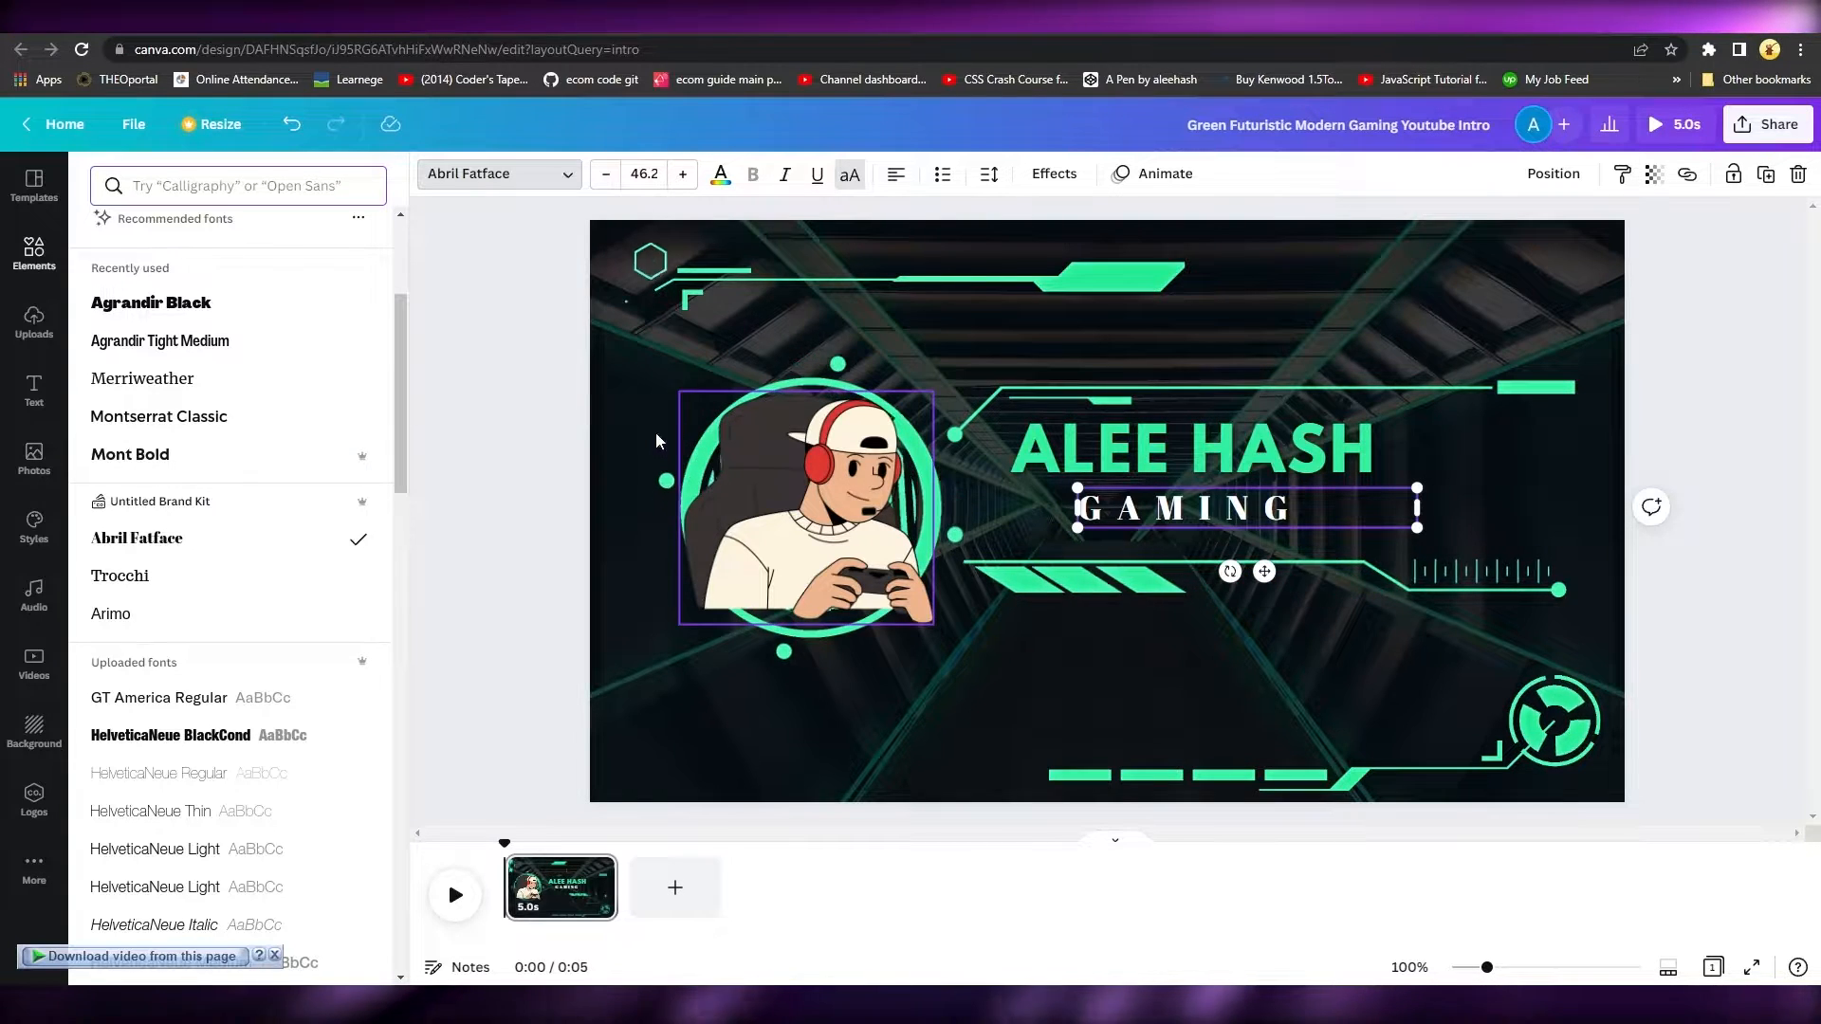
pyautogui.click(559, 419)
# - Apply the Stomp element animation to the hexagon line graphic at the top of the page
pyautogui.click(677, 273)
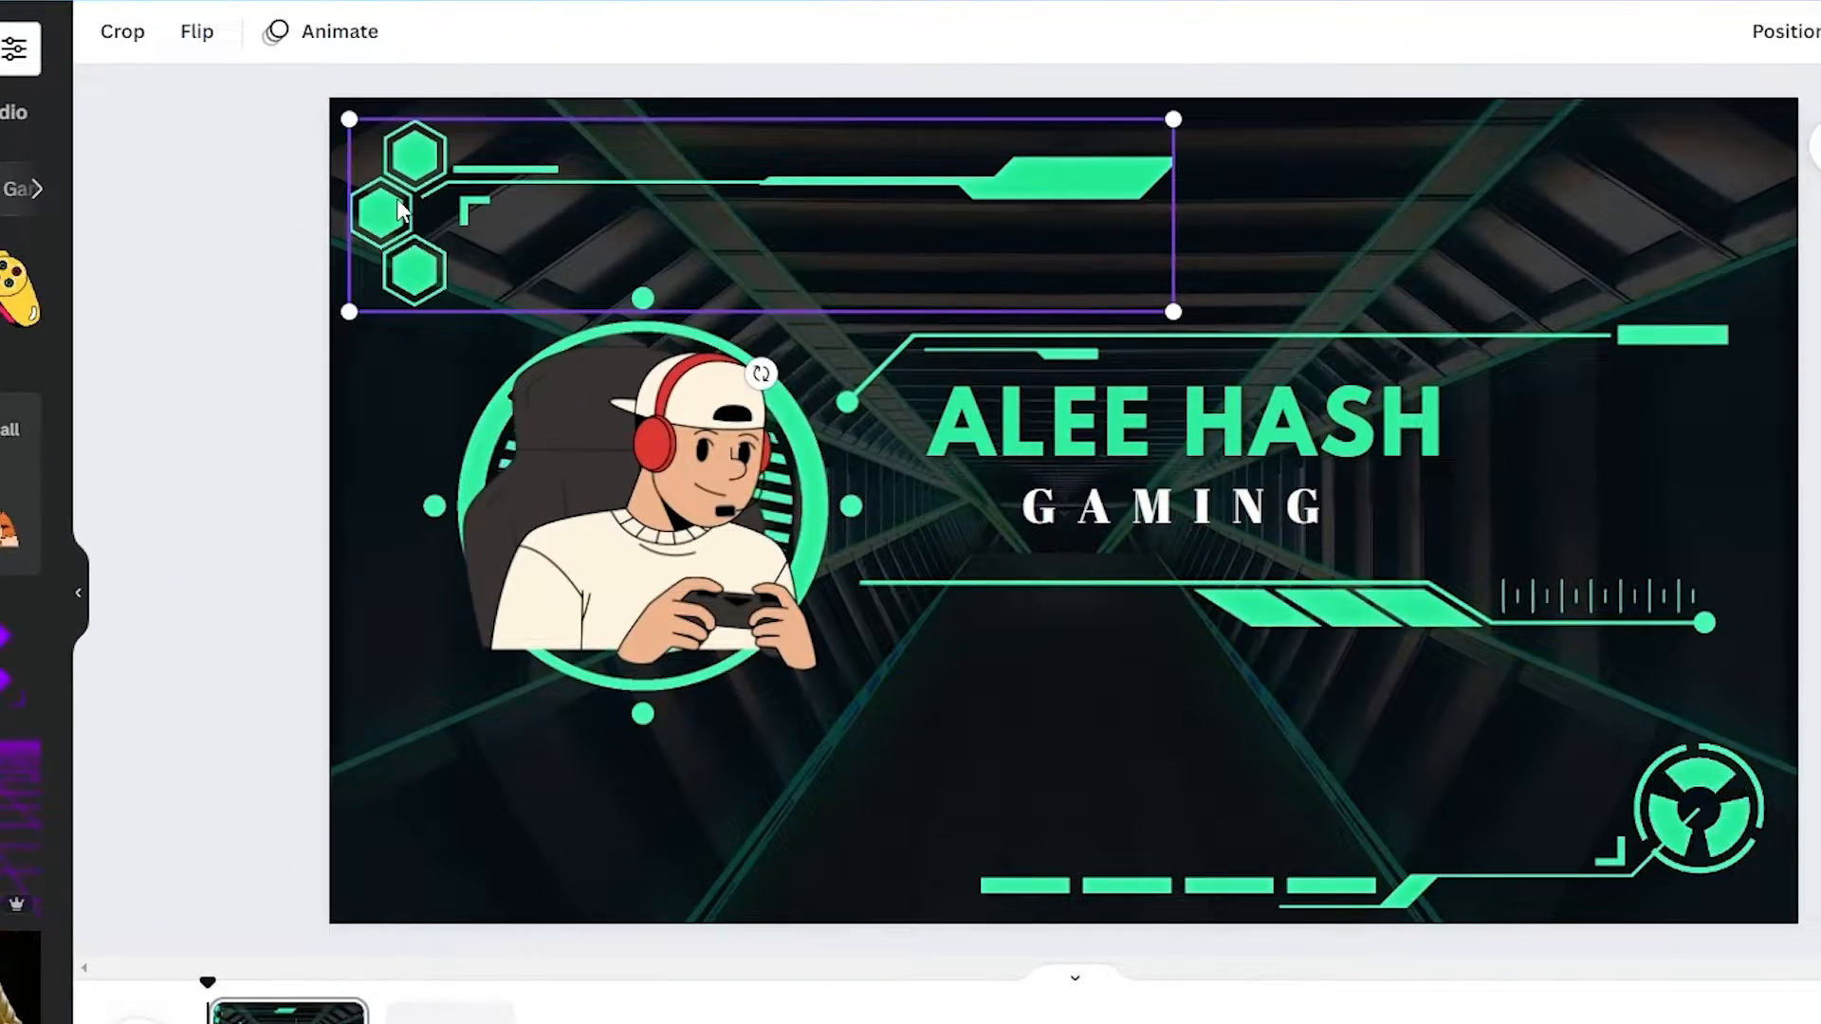
pyautogui.click(336, 37)
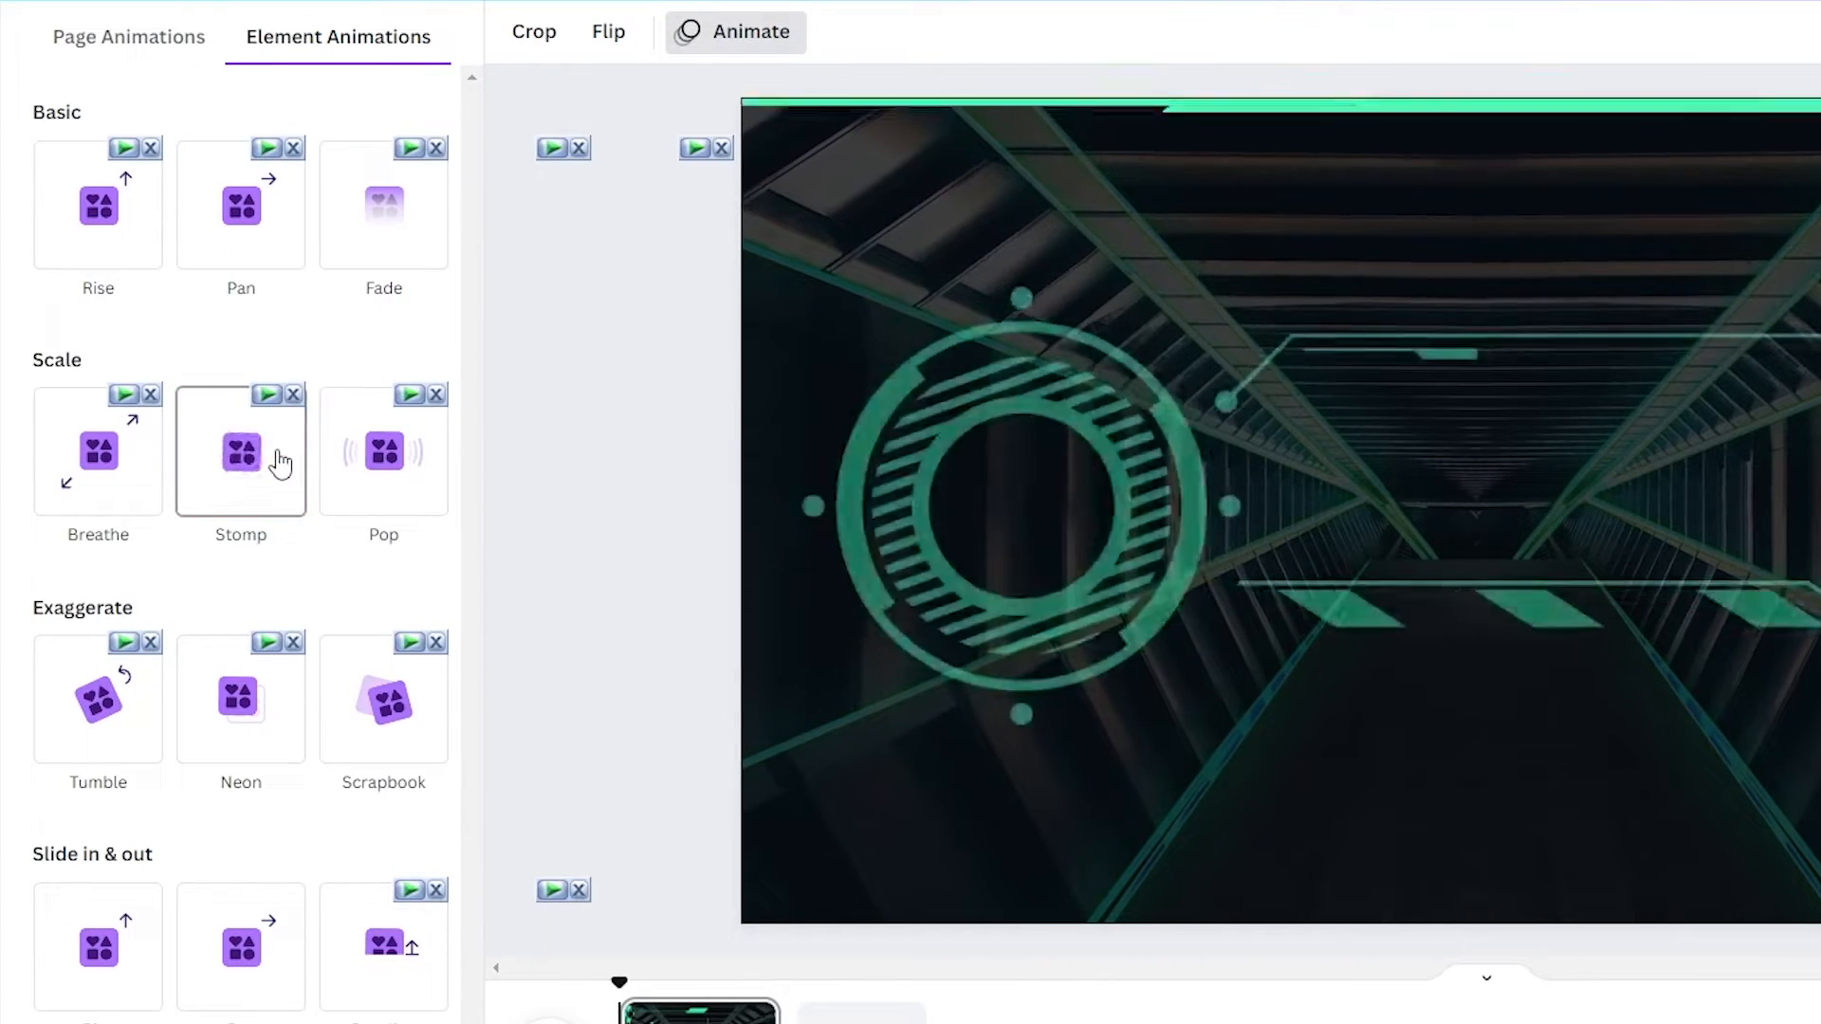
pyautogui.click(192, 468)
pyautogui.click(685, 256)
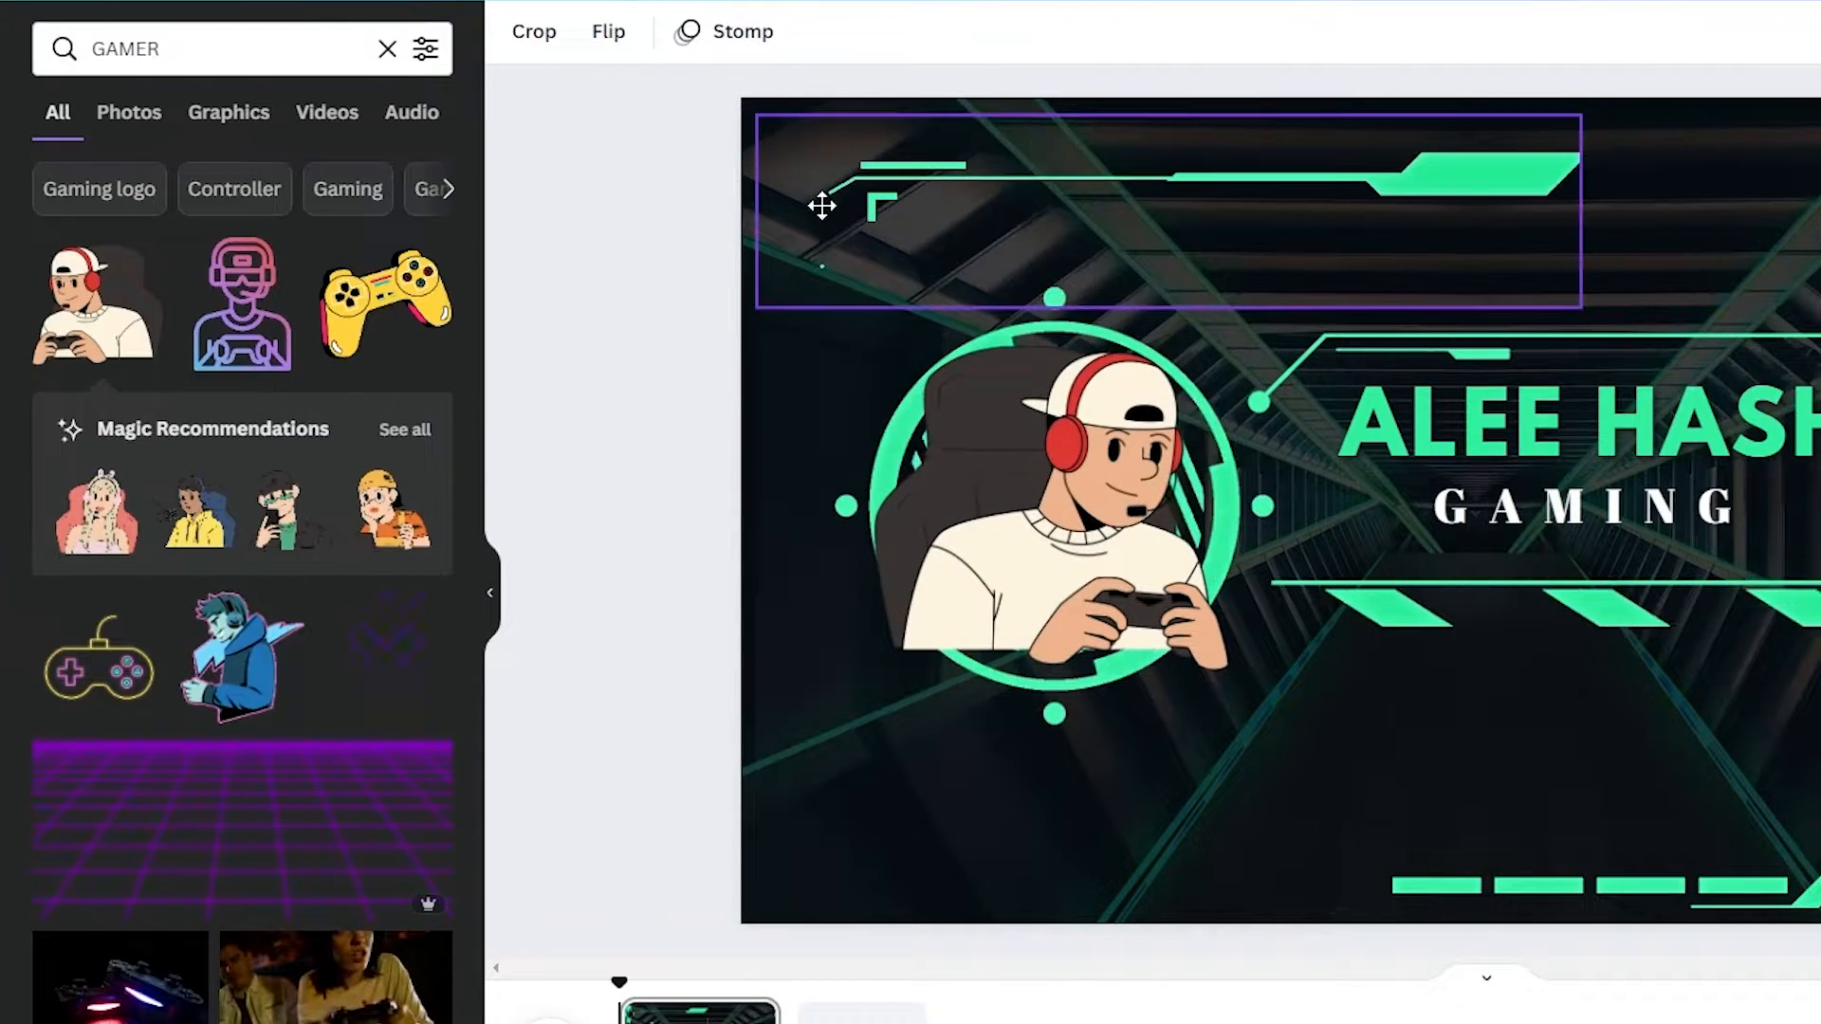
# - Try a horizontal flip on the hexagon line graphic and restore its original orientation
pyautogui.click(599, 33)
pyautogui.click(626, 102)
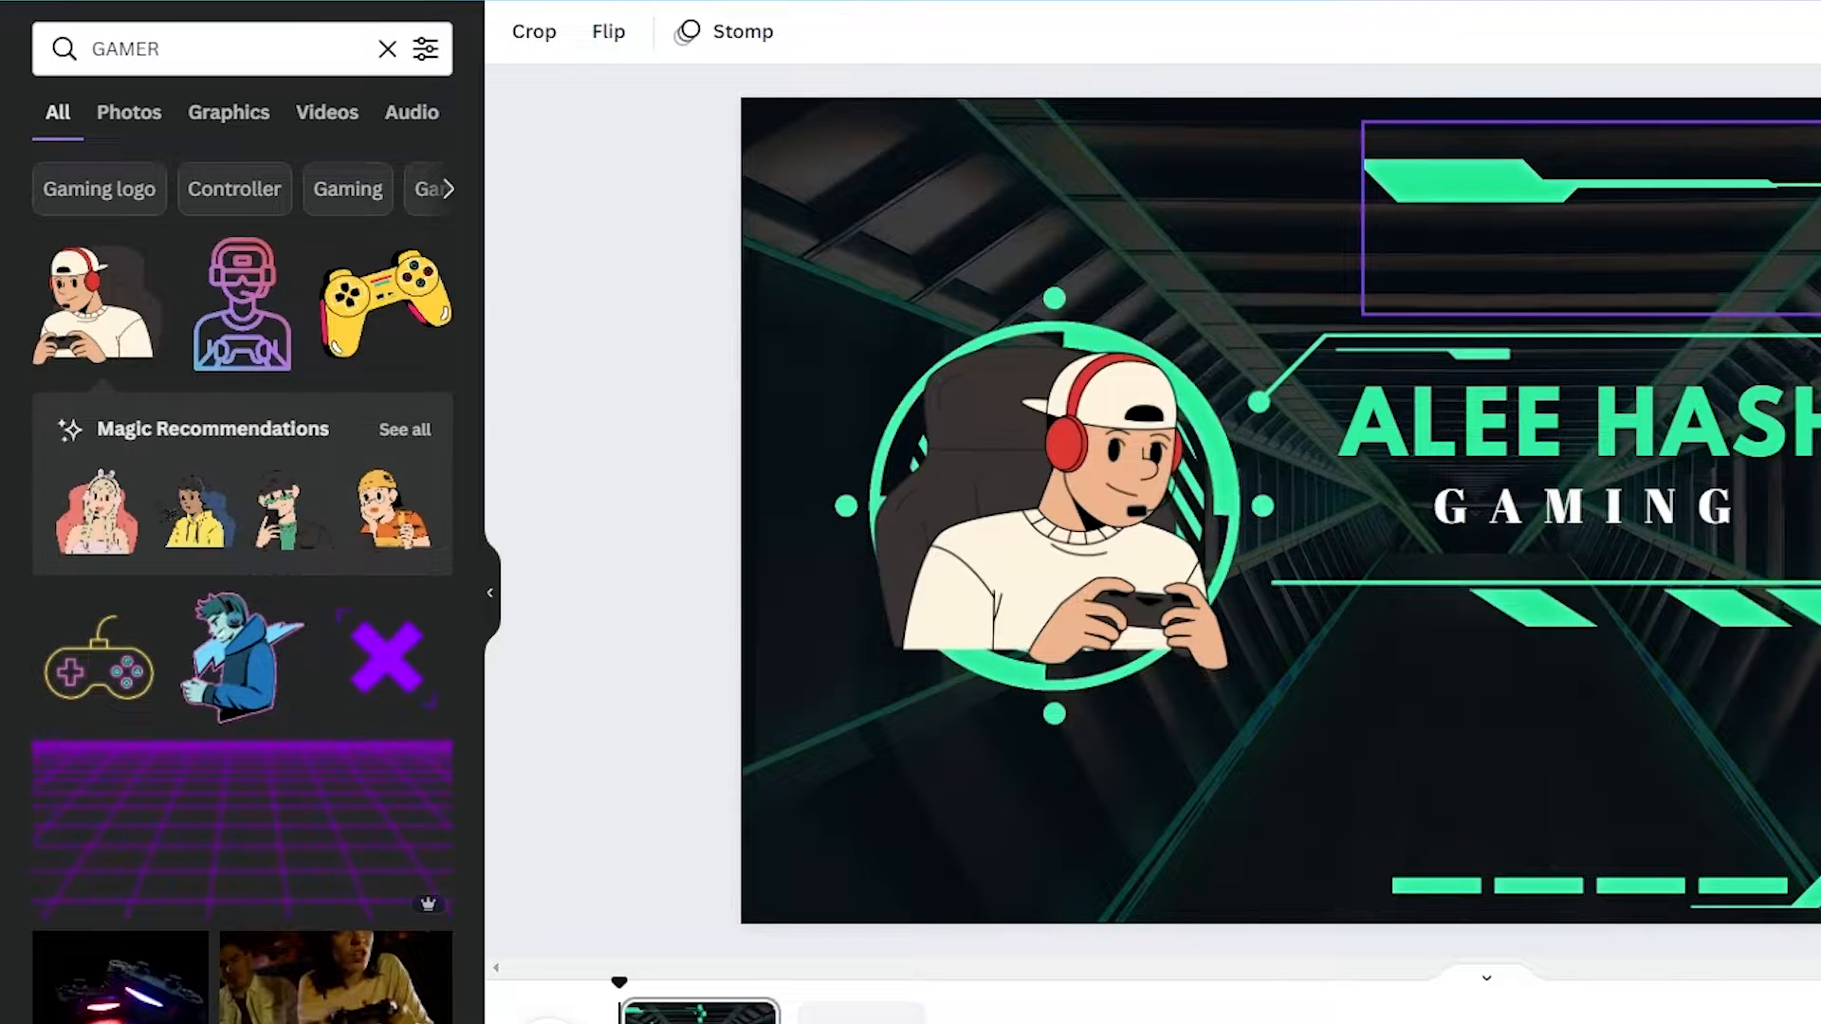
pyautogui.click(599, 42)
pyautogui.click(681, 110)
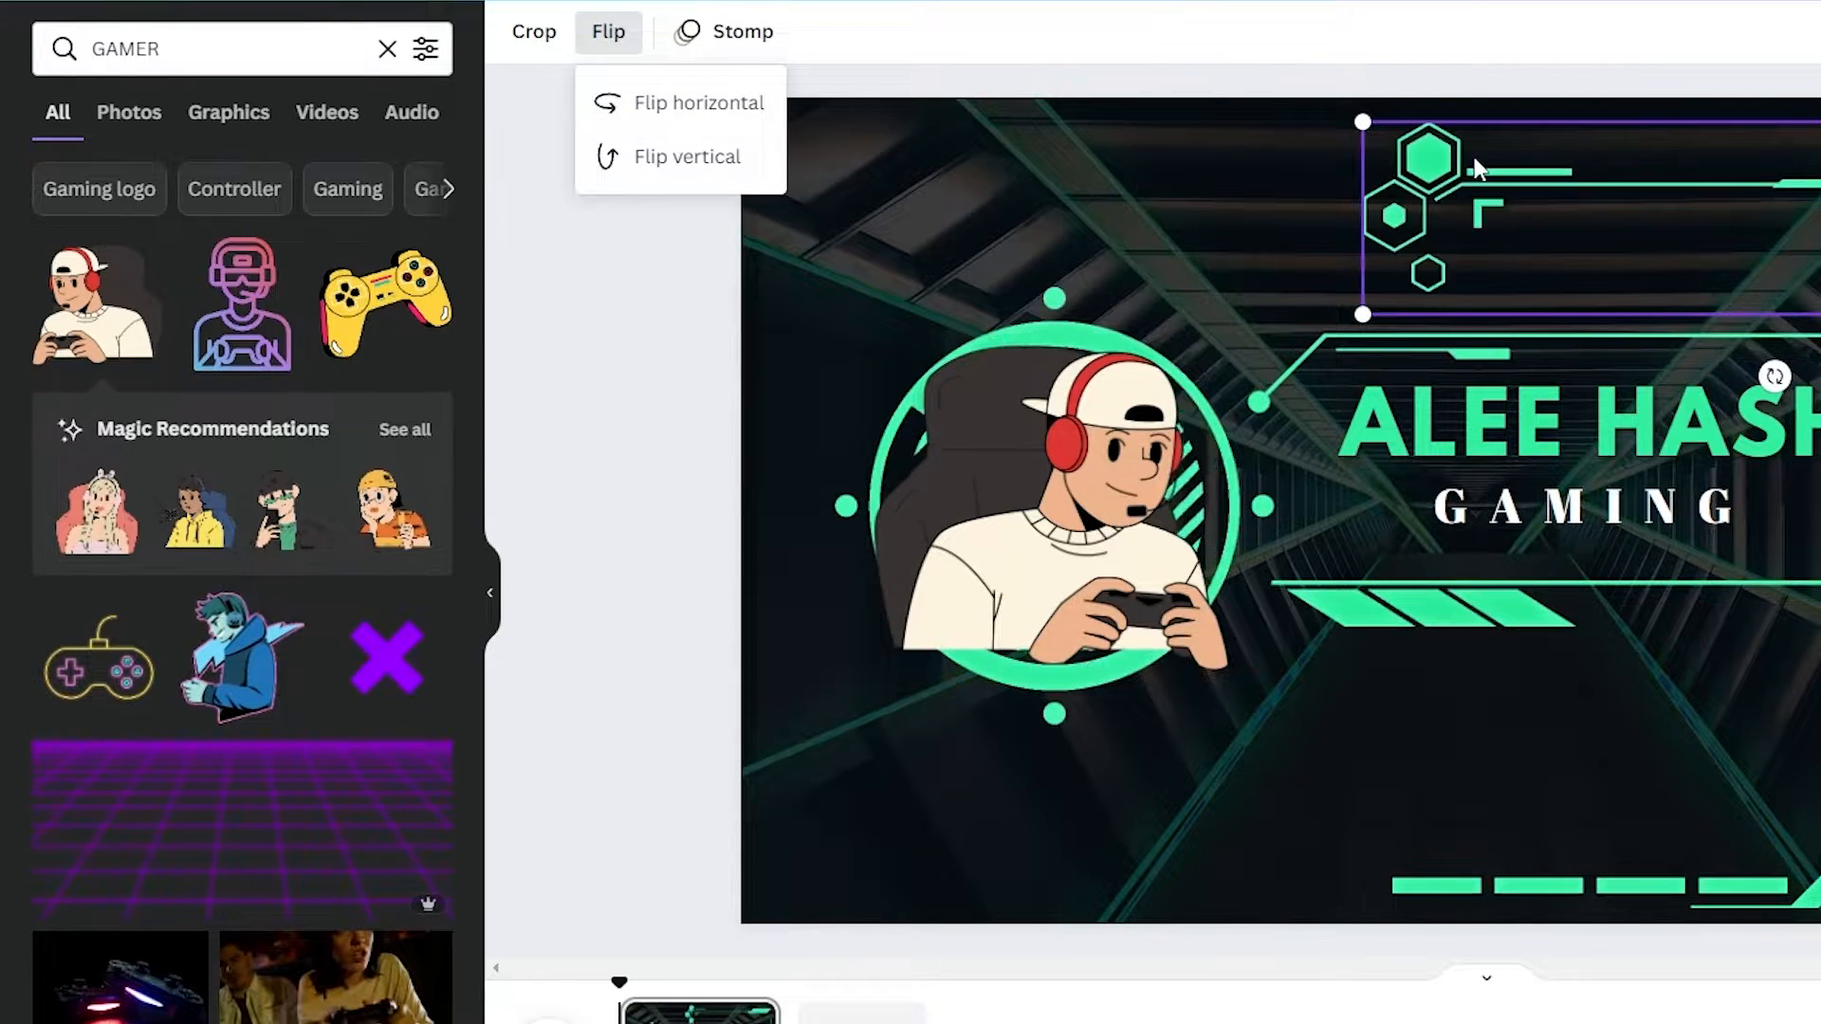
# - Move the hexagon line graphic back to the upper-left area of the page, above the gamer illustration
pyautogui.moveTo(1482, 182); pyautogui.dragTo(905, 207)
pyautogui.click(626, 322)
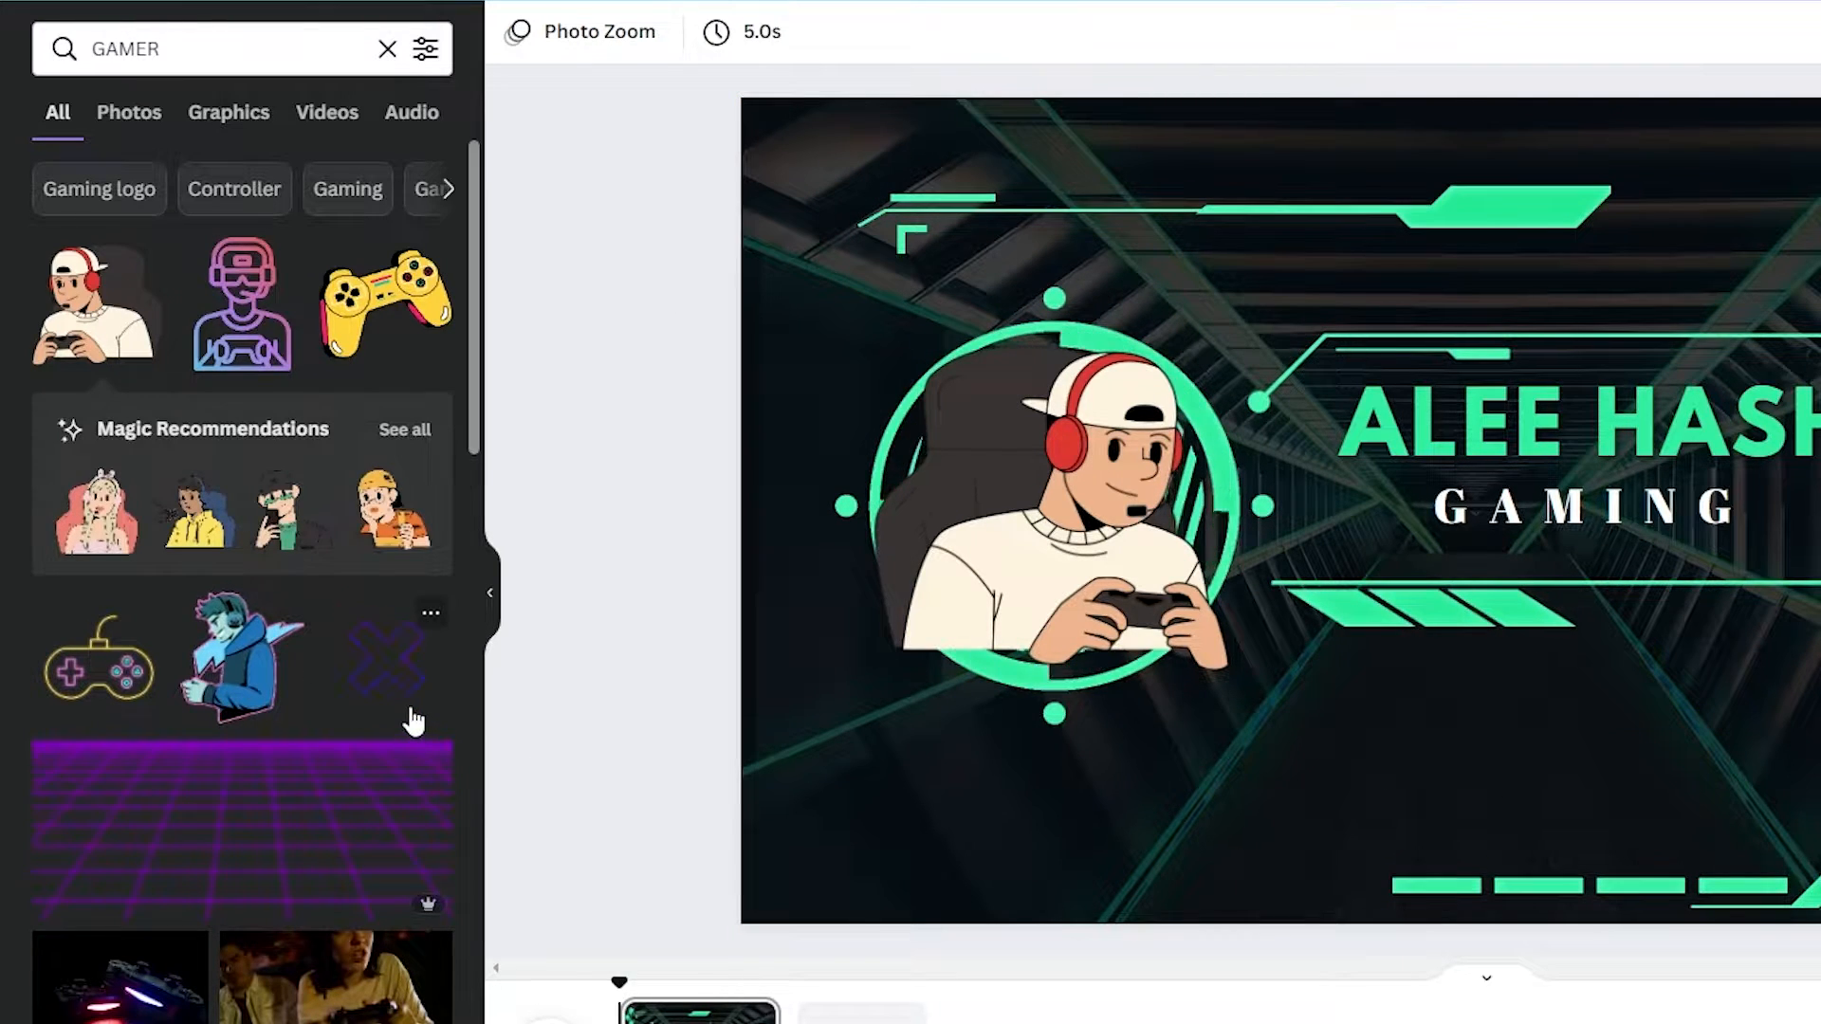
# - Add the animated purple X graphic and enlarge it to cover the right part of the page
pyautogui.moveTo(1144, 730); pyautogui.dragTo(1434, 730)
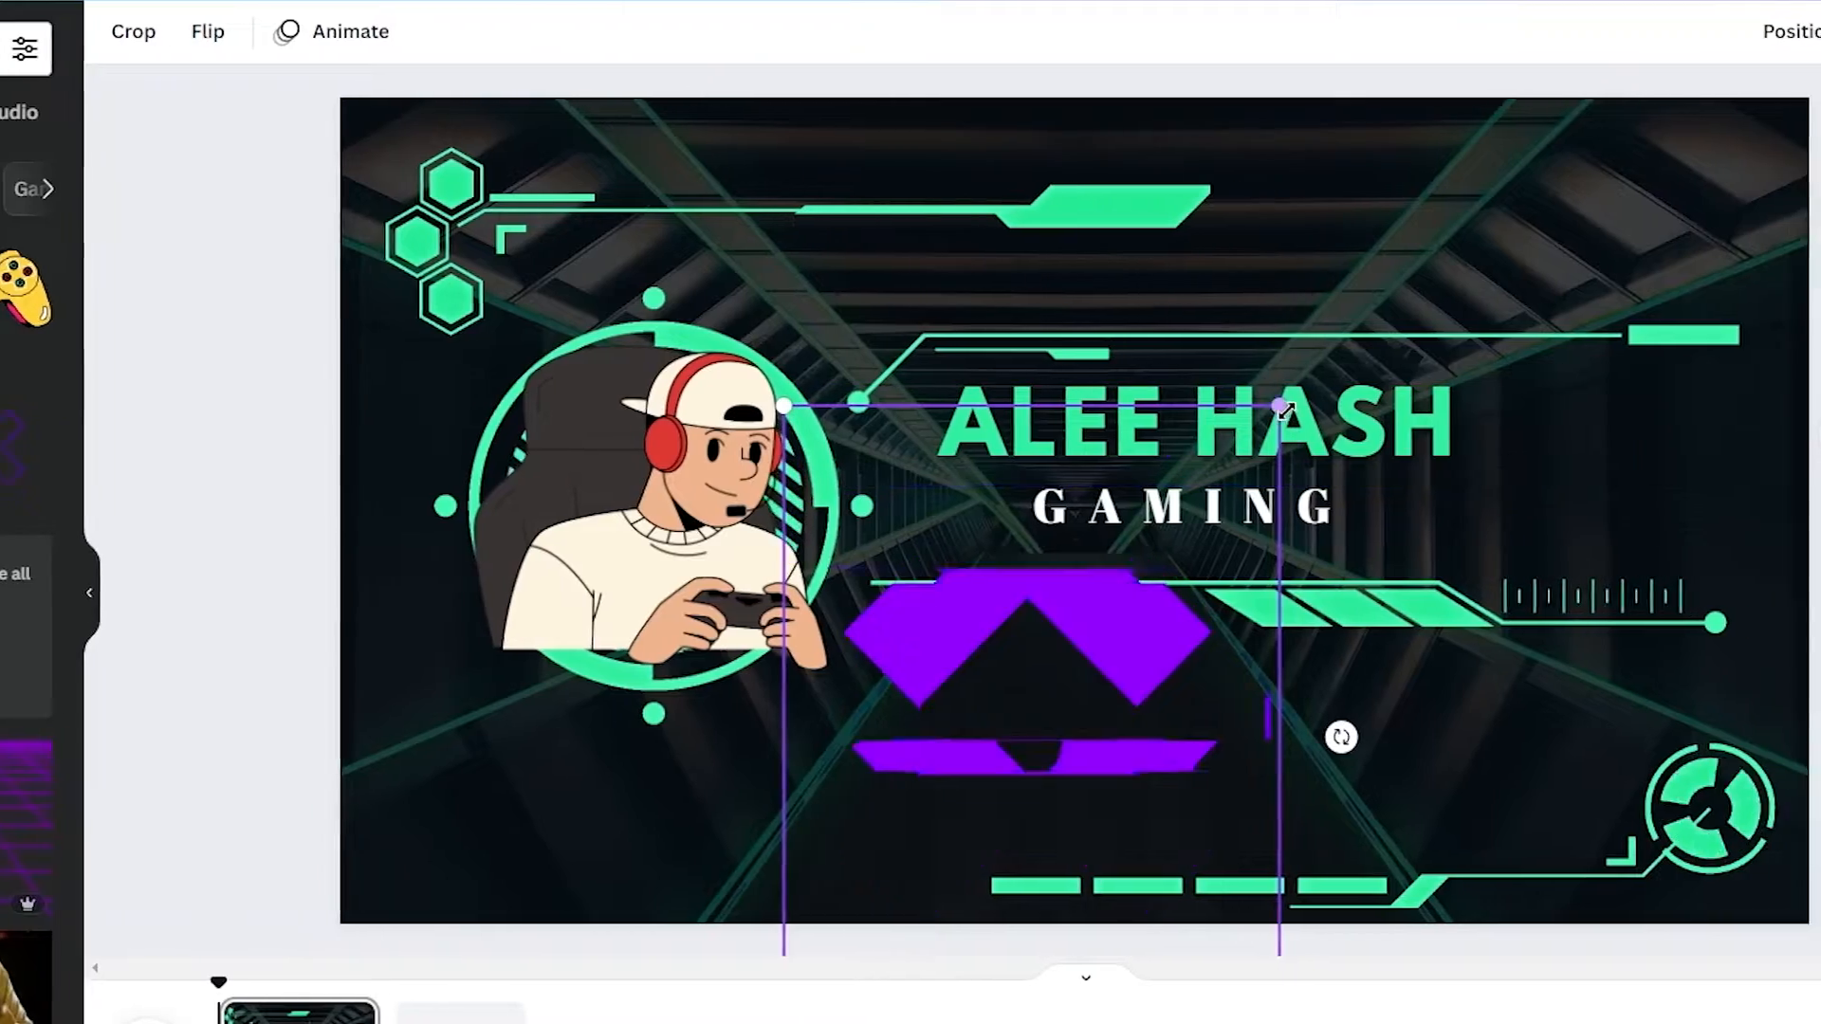
pyautogui.moveTo(1285, 411); pyautogui.dragTo(1768, 0)
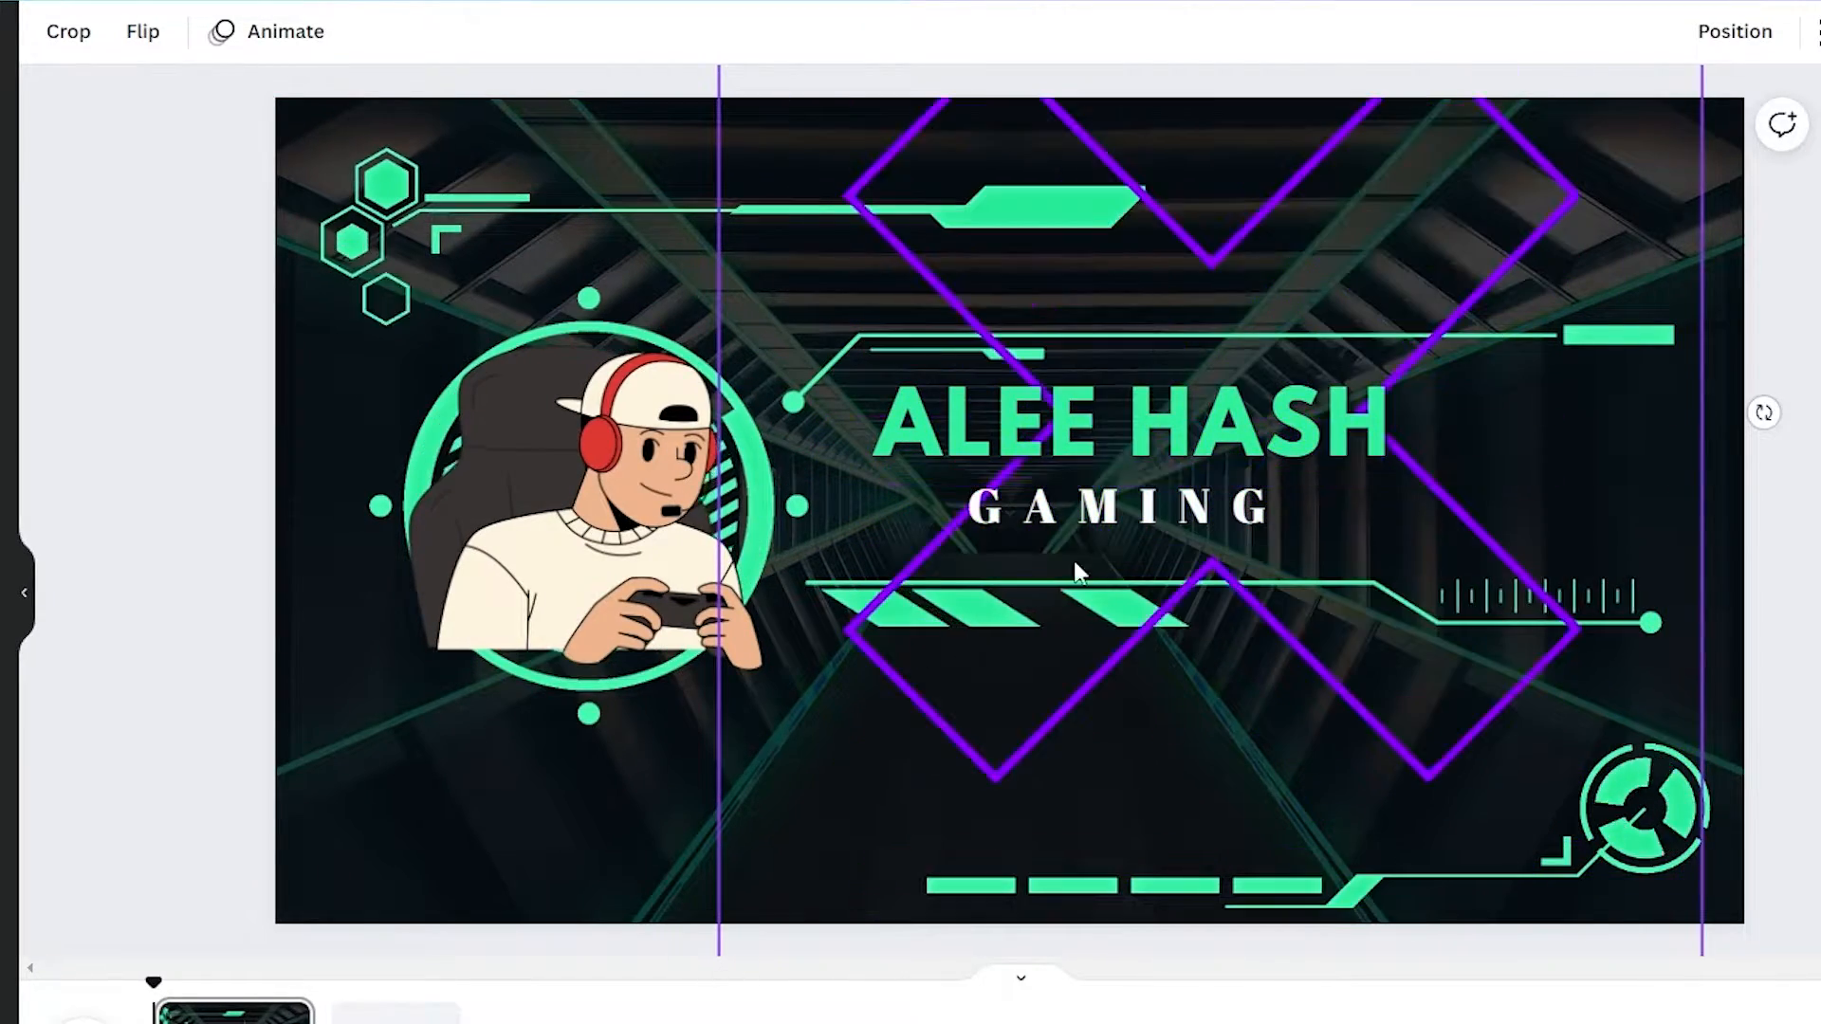
pyautogui.moveTo(1152, 529); pyautogui.dragTo(1259, 800)
pyautogui.moveTo(1264, 423); pyautogui.dragTo(1381, 695)
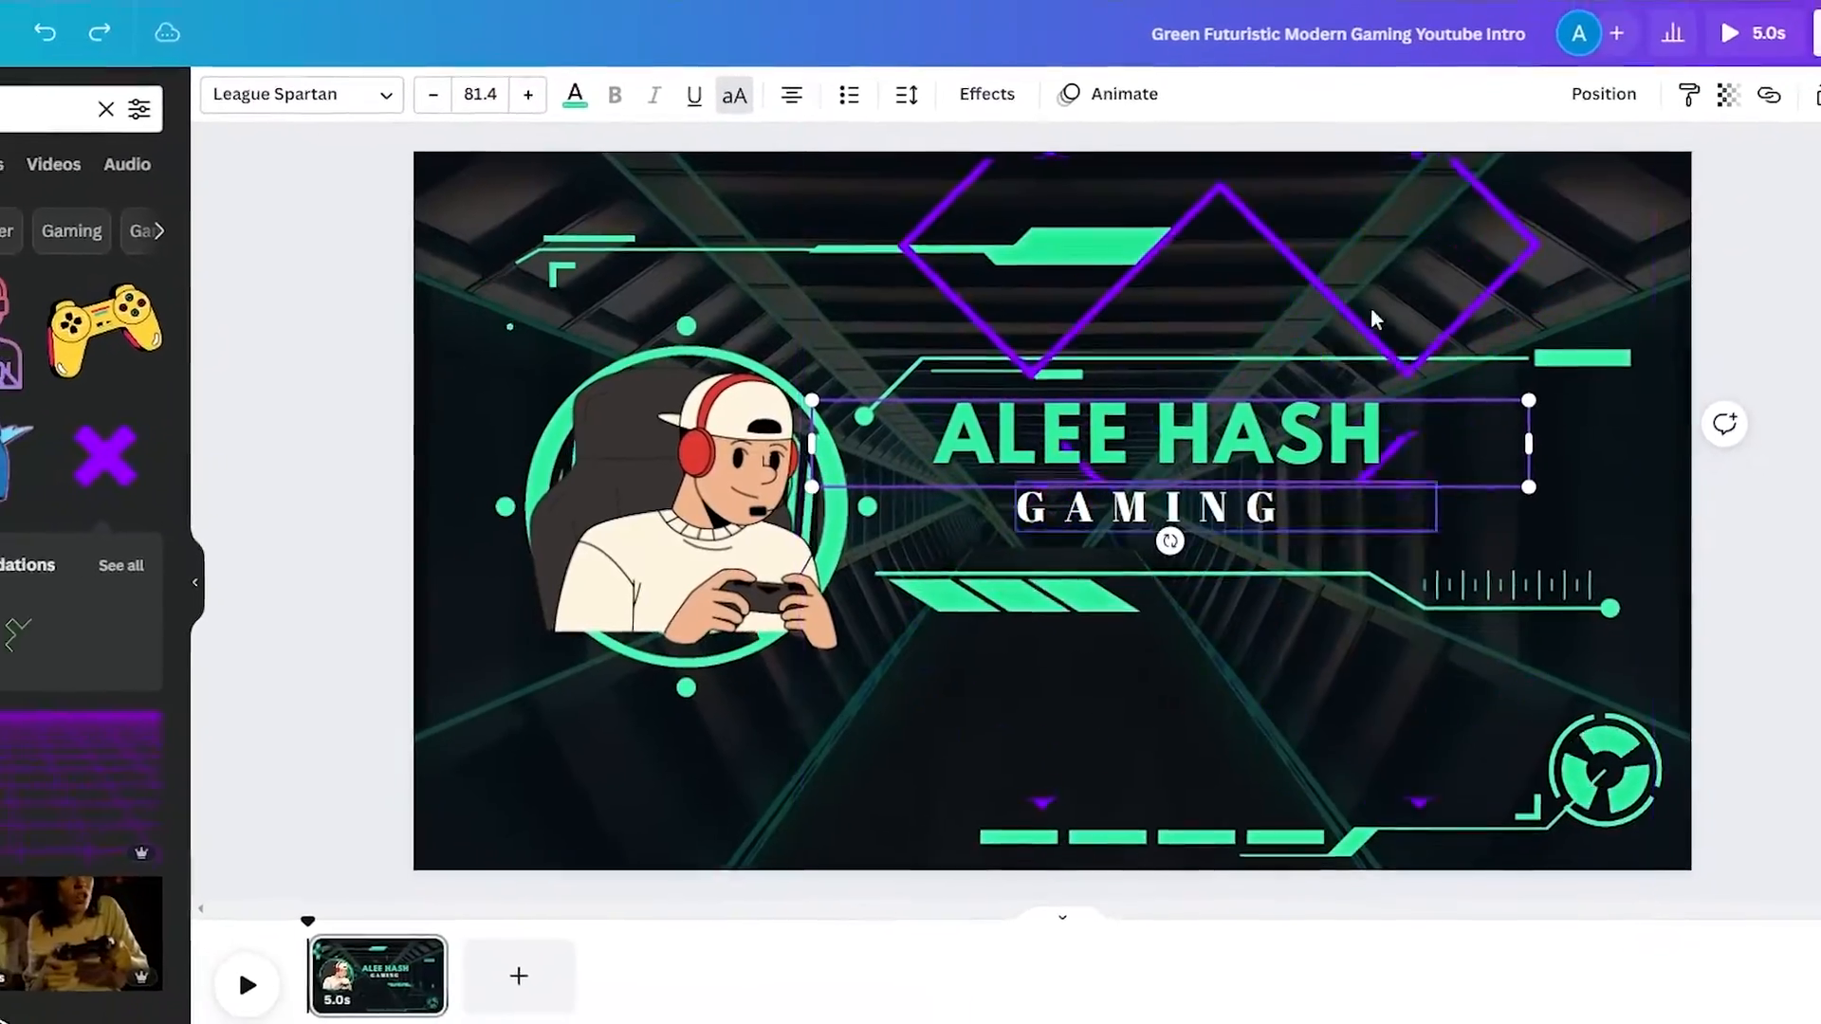
pyautogui.moveTo(1369, 317); pyautogui.dragTo(1468, 761)
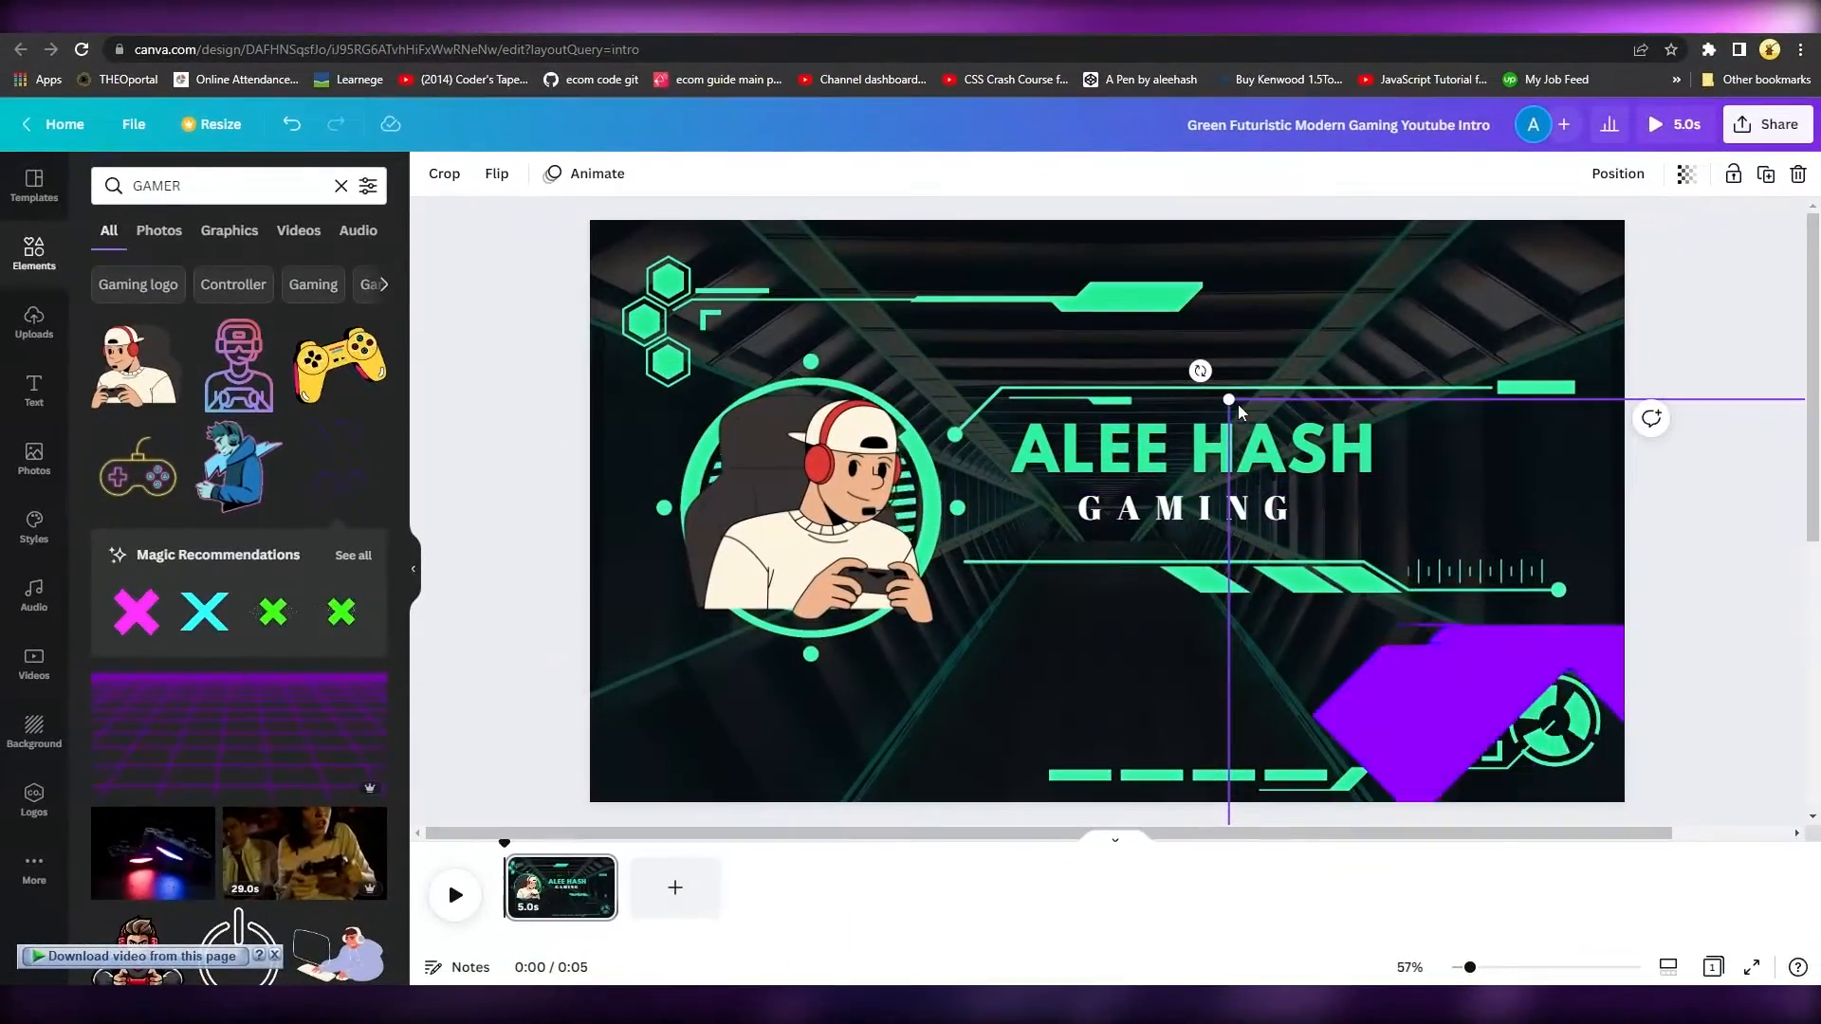
pyautogui.moveTo(1451, 702); pyautogui.dragTo(642, 100)
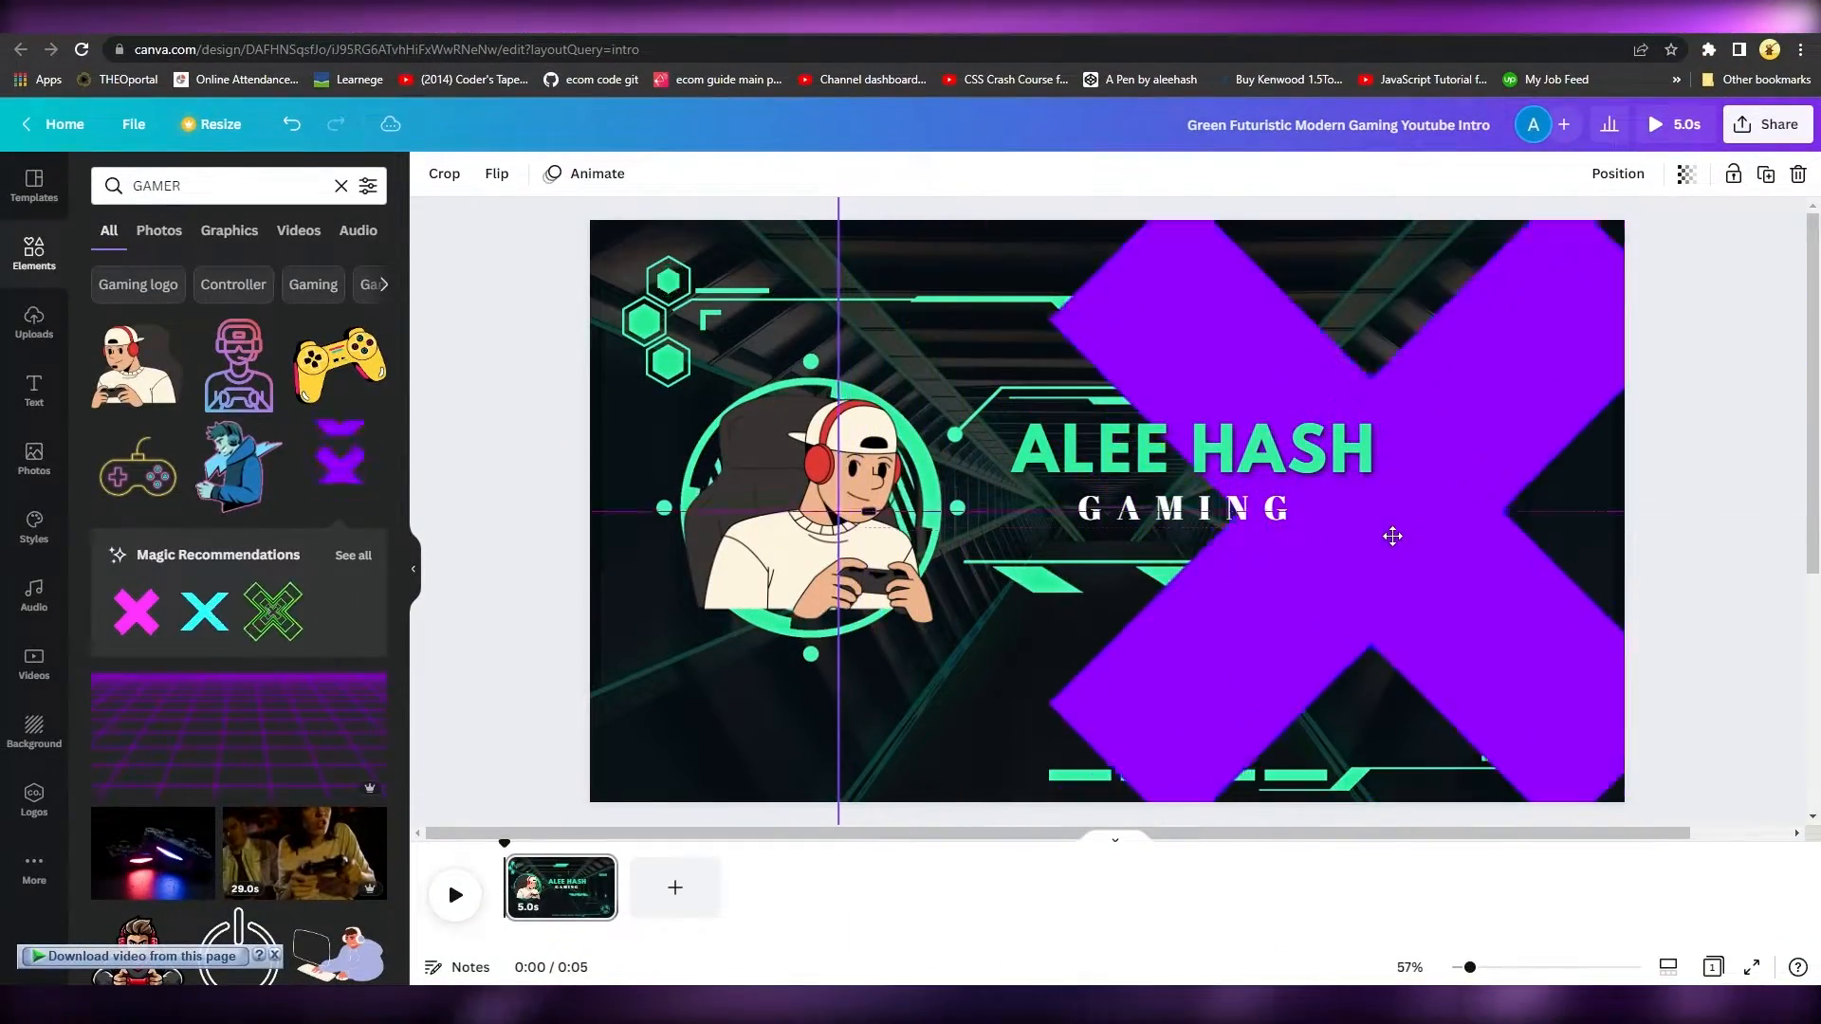
# - Send the purple X backward repeatedly until it lies behind the text and the green frame graphics
pyautogui.rightClick(1394, 540)
pyautogui.click(1529, 699)
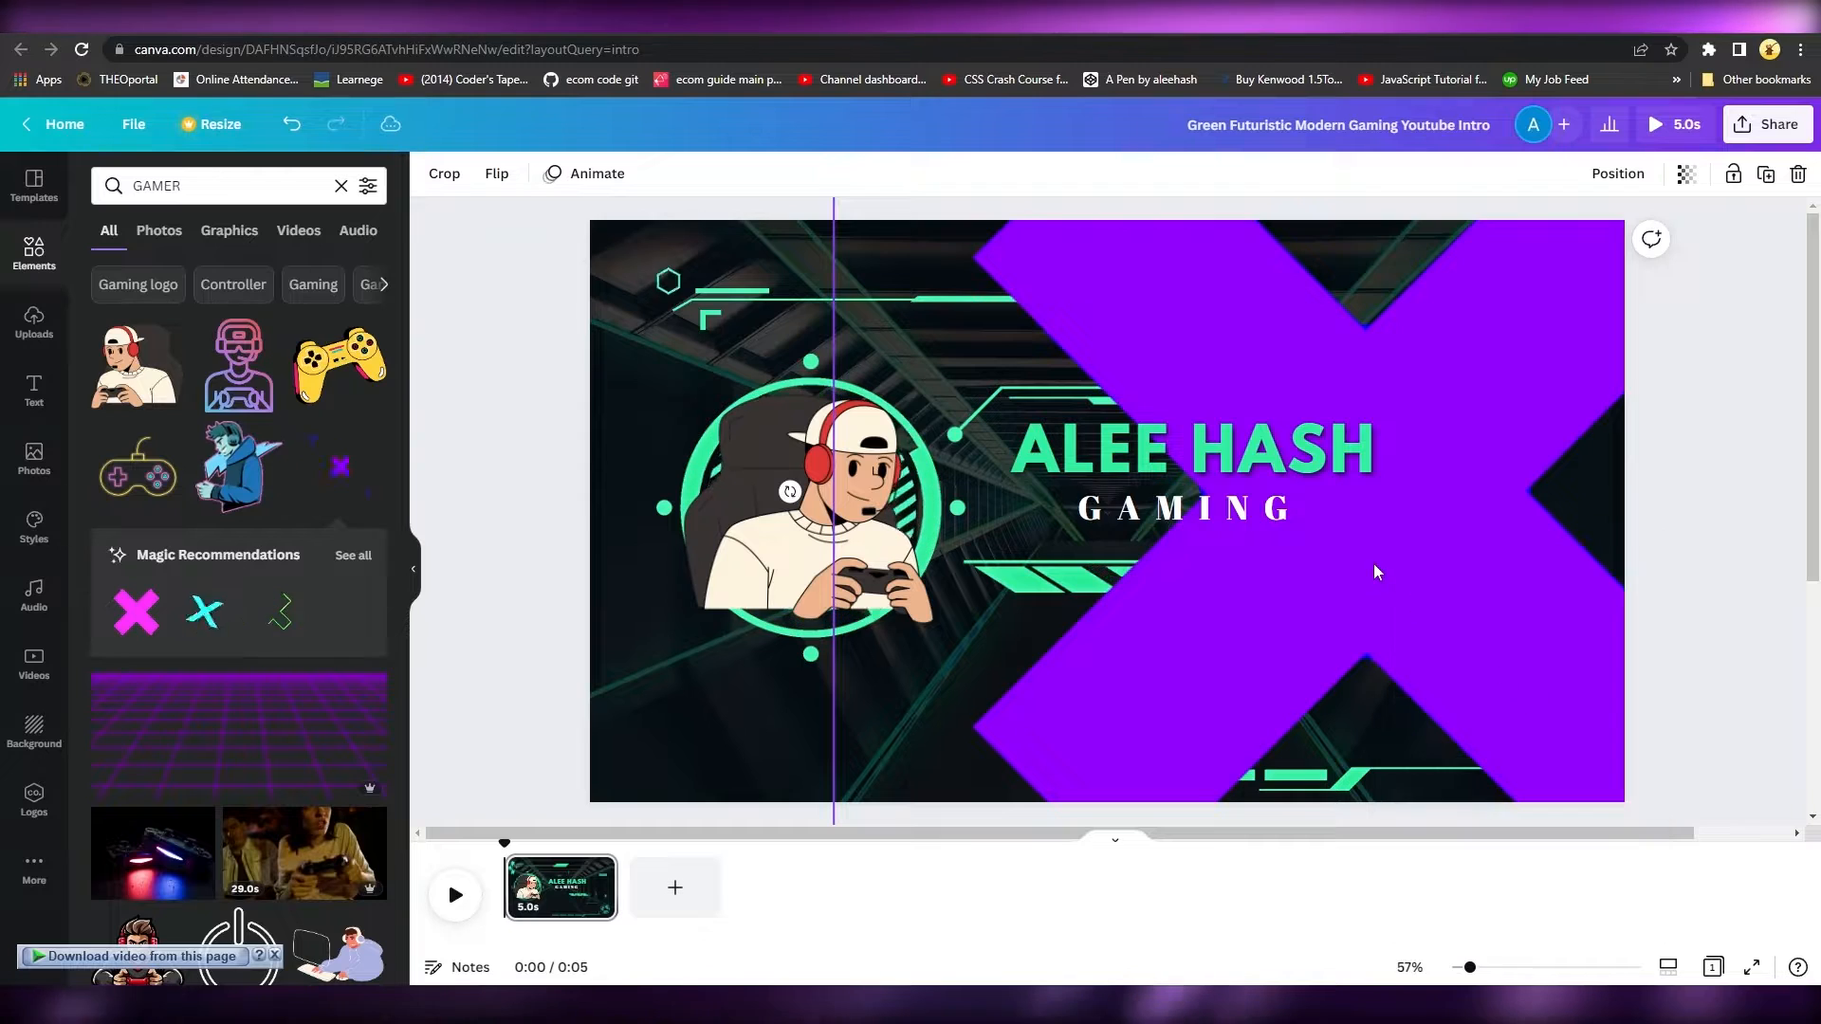
pyautogui.rightClick(1407, 588)
pyautogui.click(1518, 745)
pyautogui.rightClick(1437, 589)
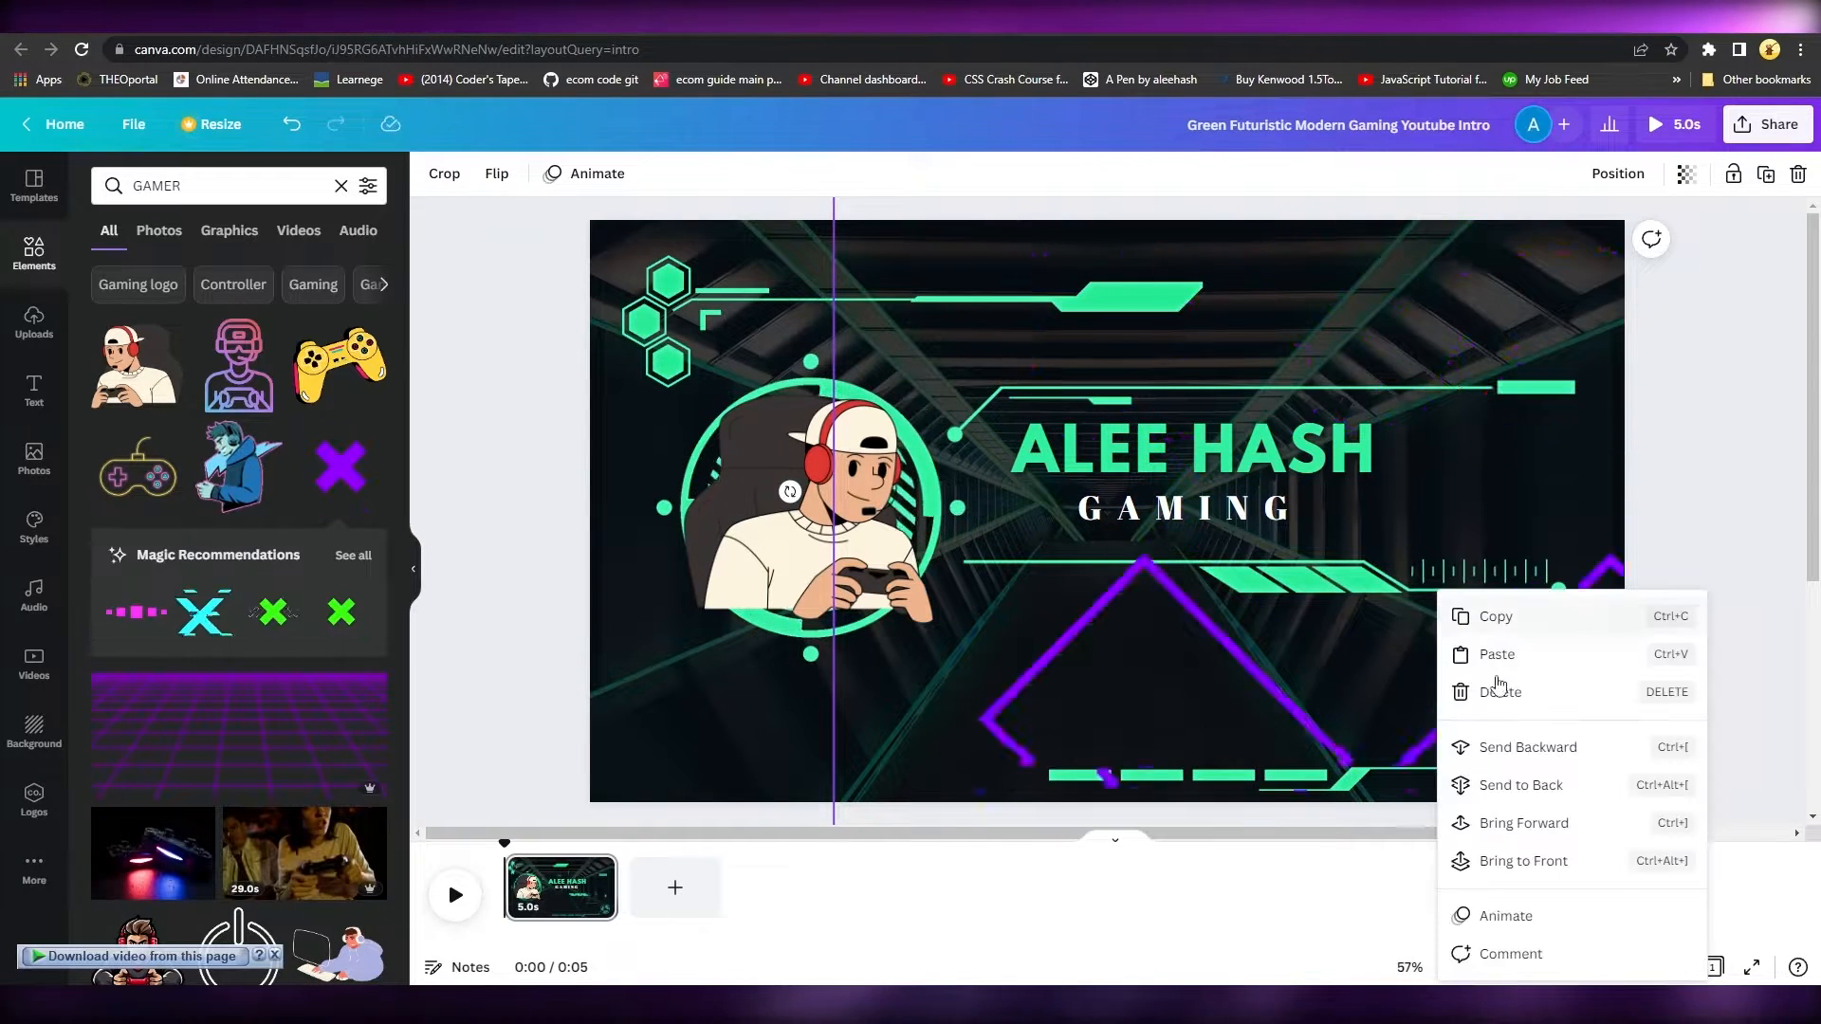
pyautogui.click(1496, 743)
pyautogui.rightClick(1400, 610)
pyautogui.click(1479, 747)
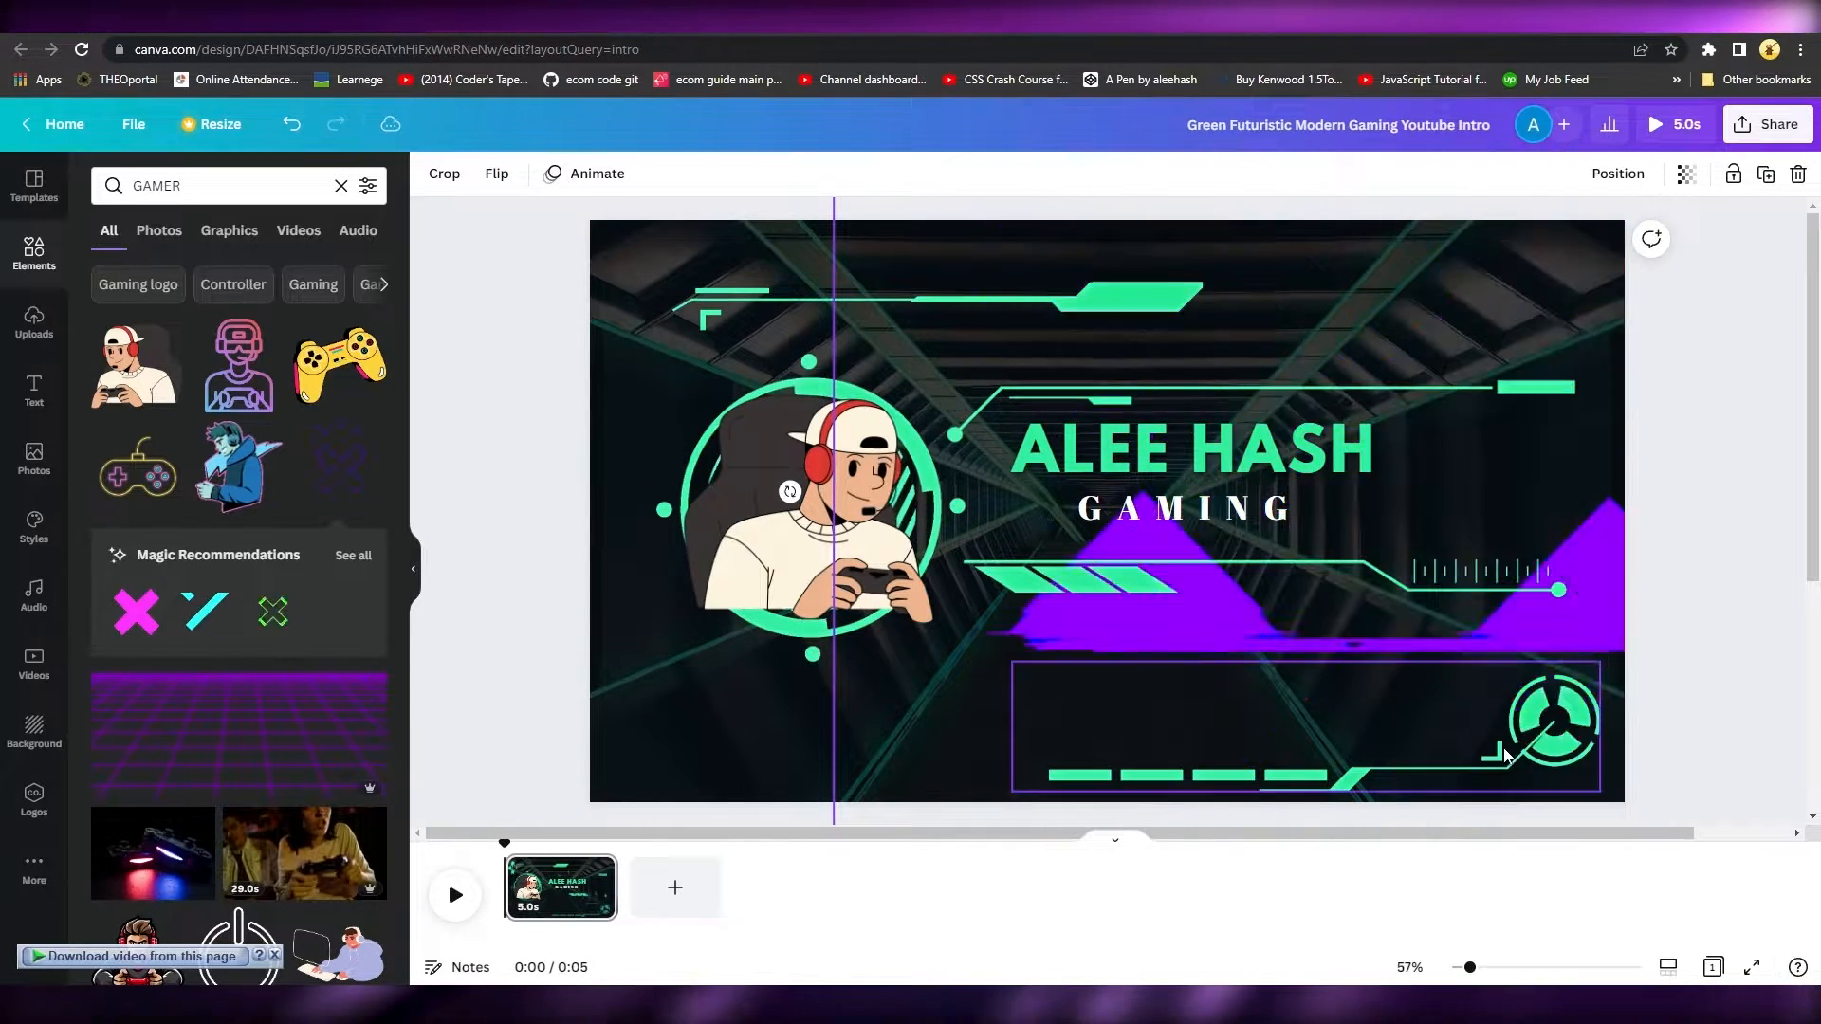
pyautogui.rightClick(1396, 607)
pyautogui.click(1498, 748)
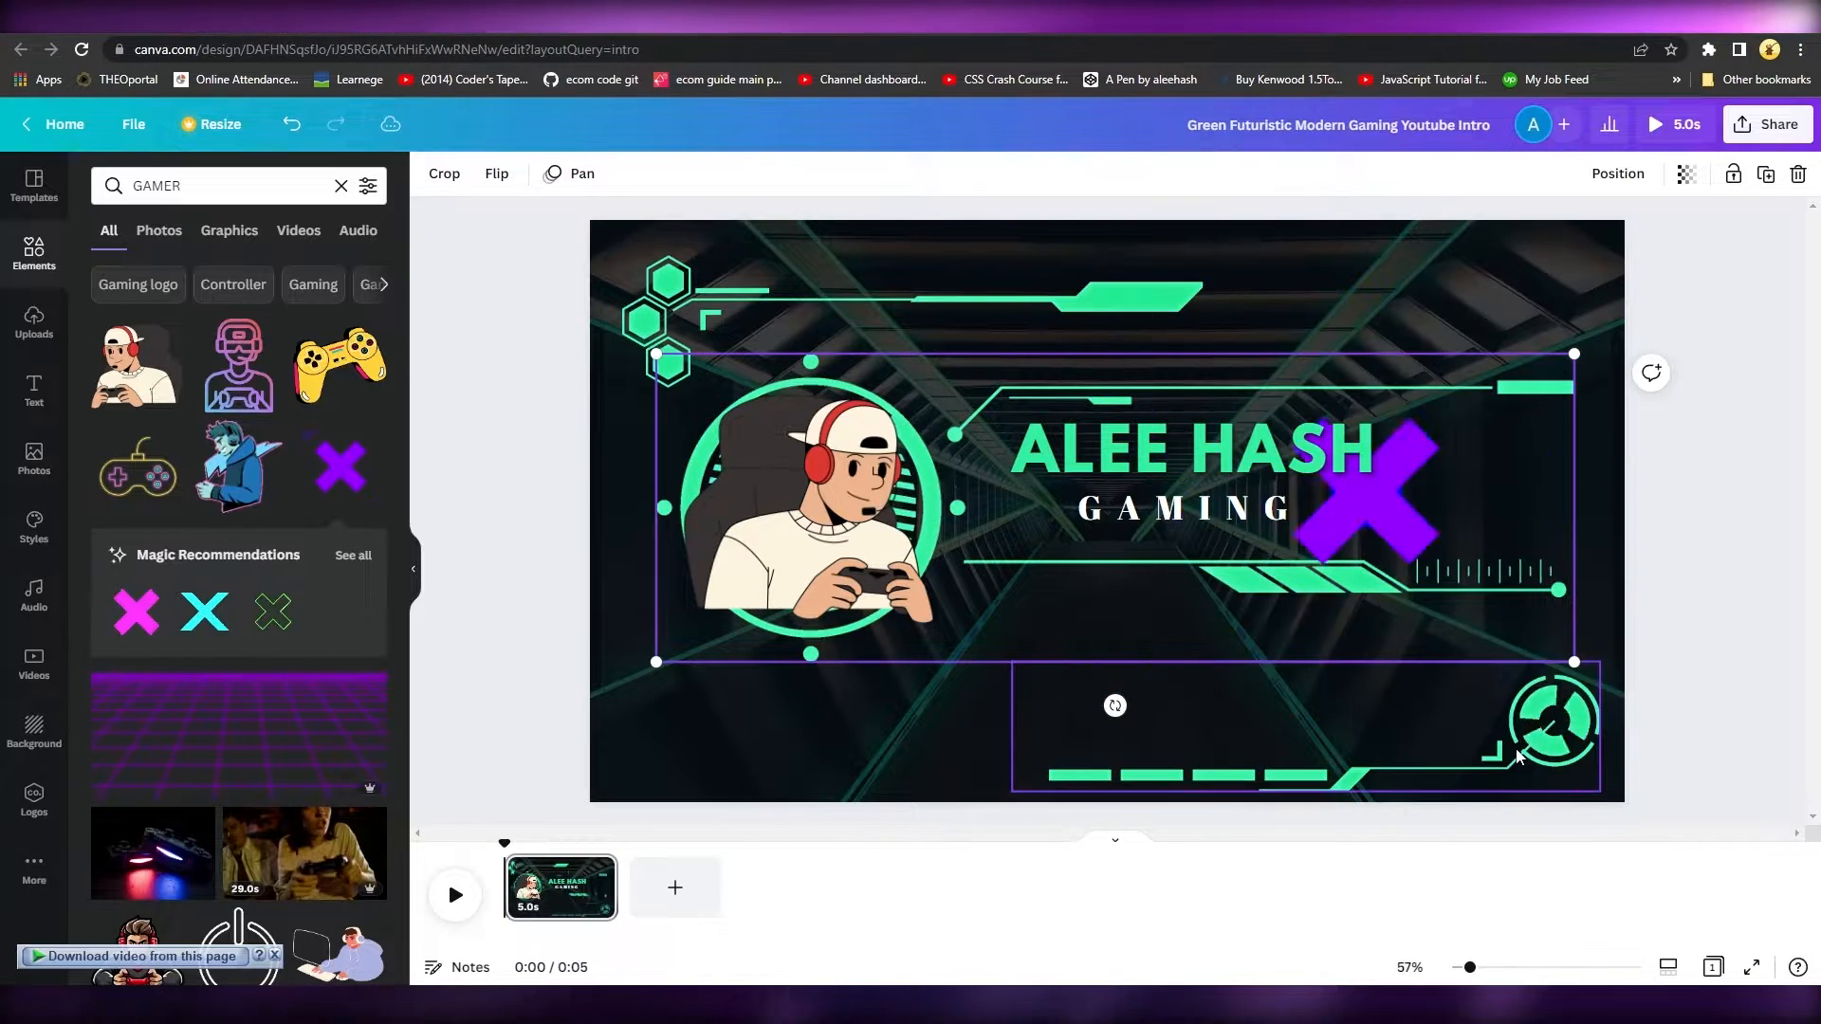
pyautogui.rightClick(1476, 591)
pyautogui.click(1584, 749)
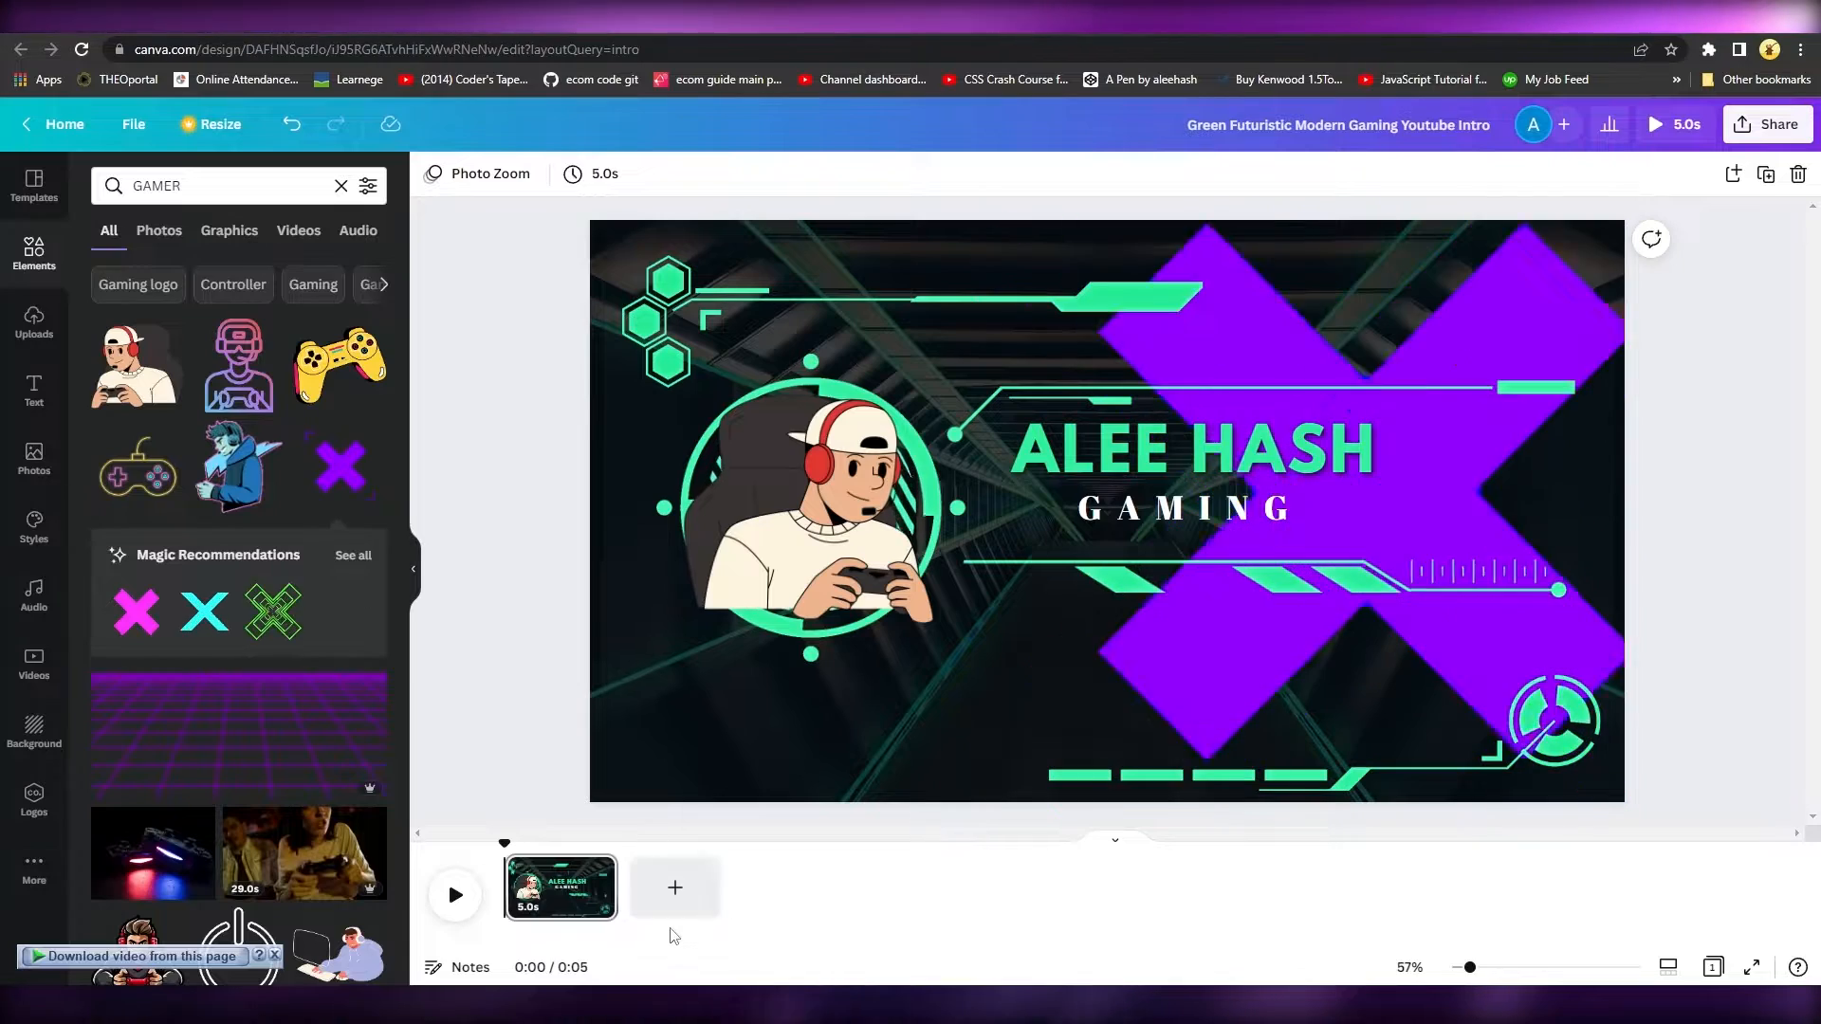
# - Add a second page and fill it with the red TECH X PRO UNBOXING headphone template
pyautogui.click(681, 906)
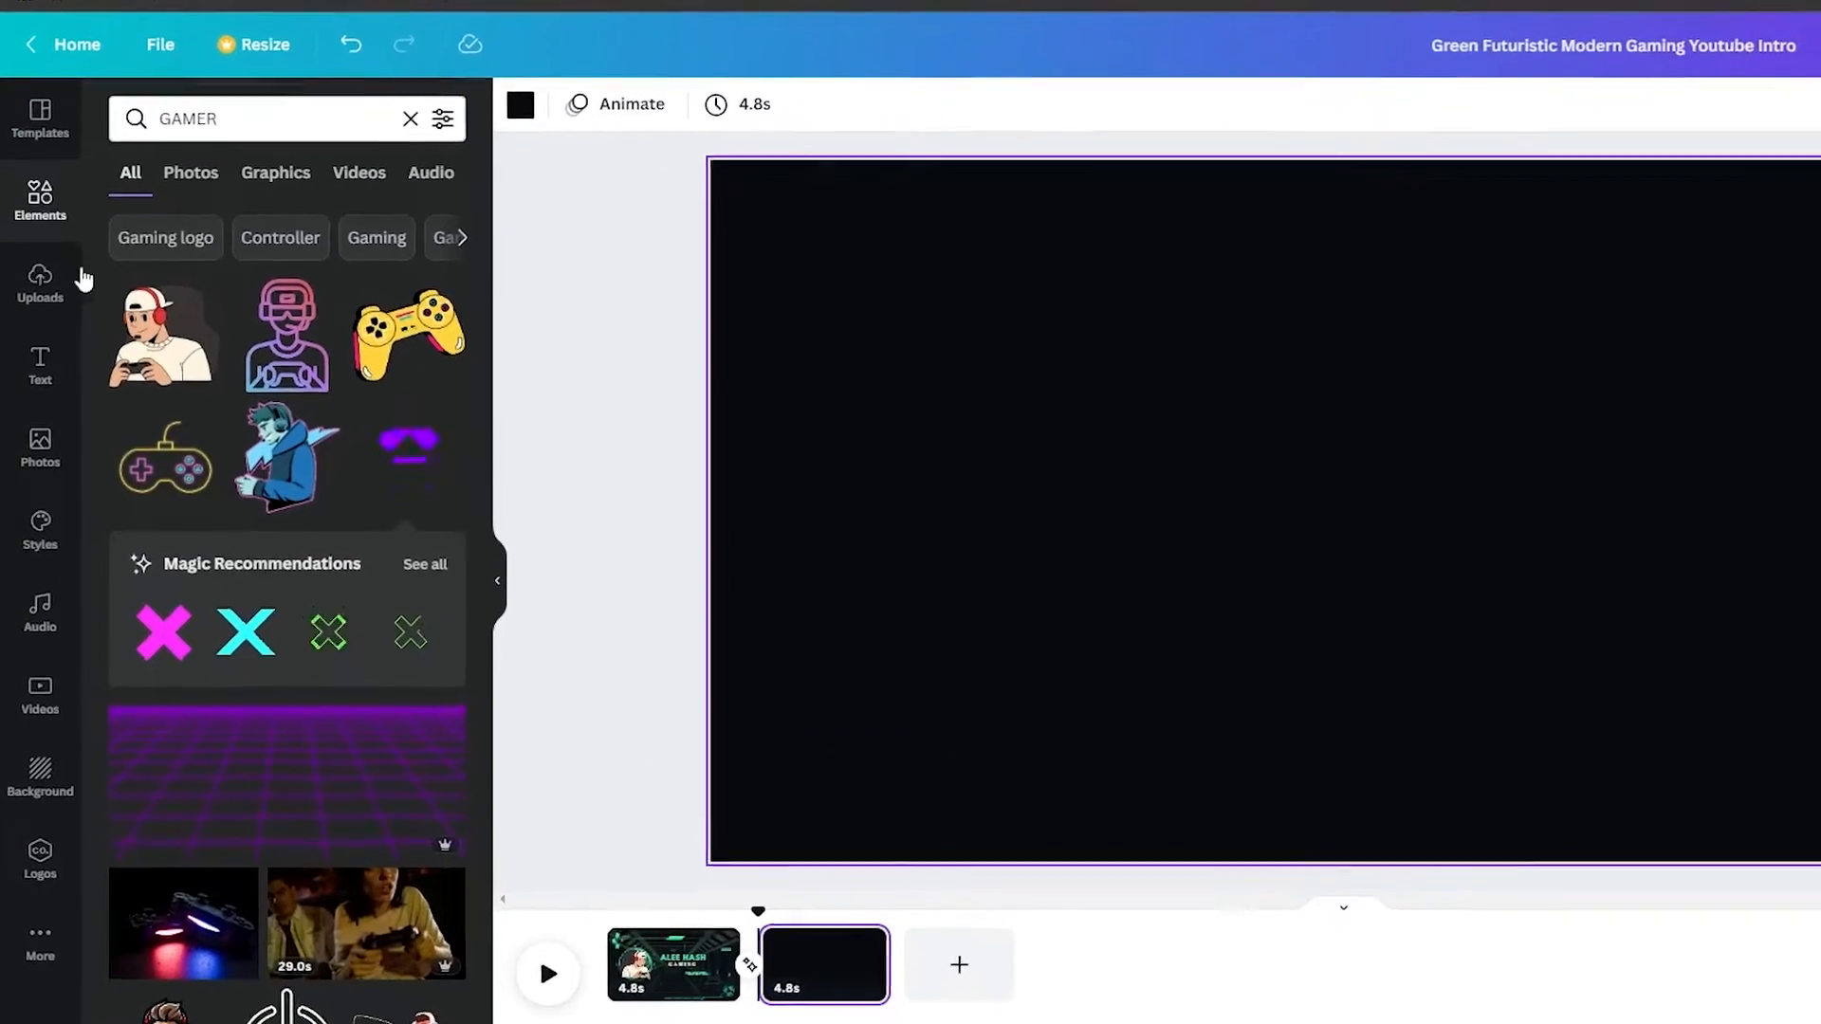
pyautogui.click(50, 128)
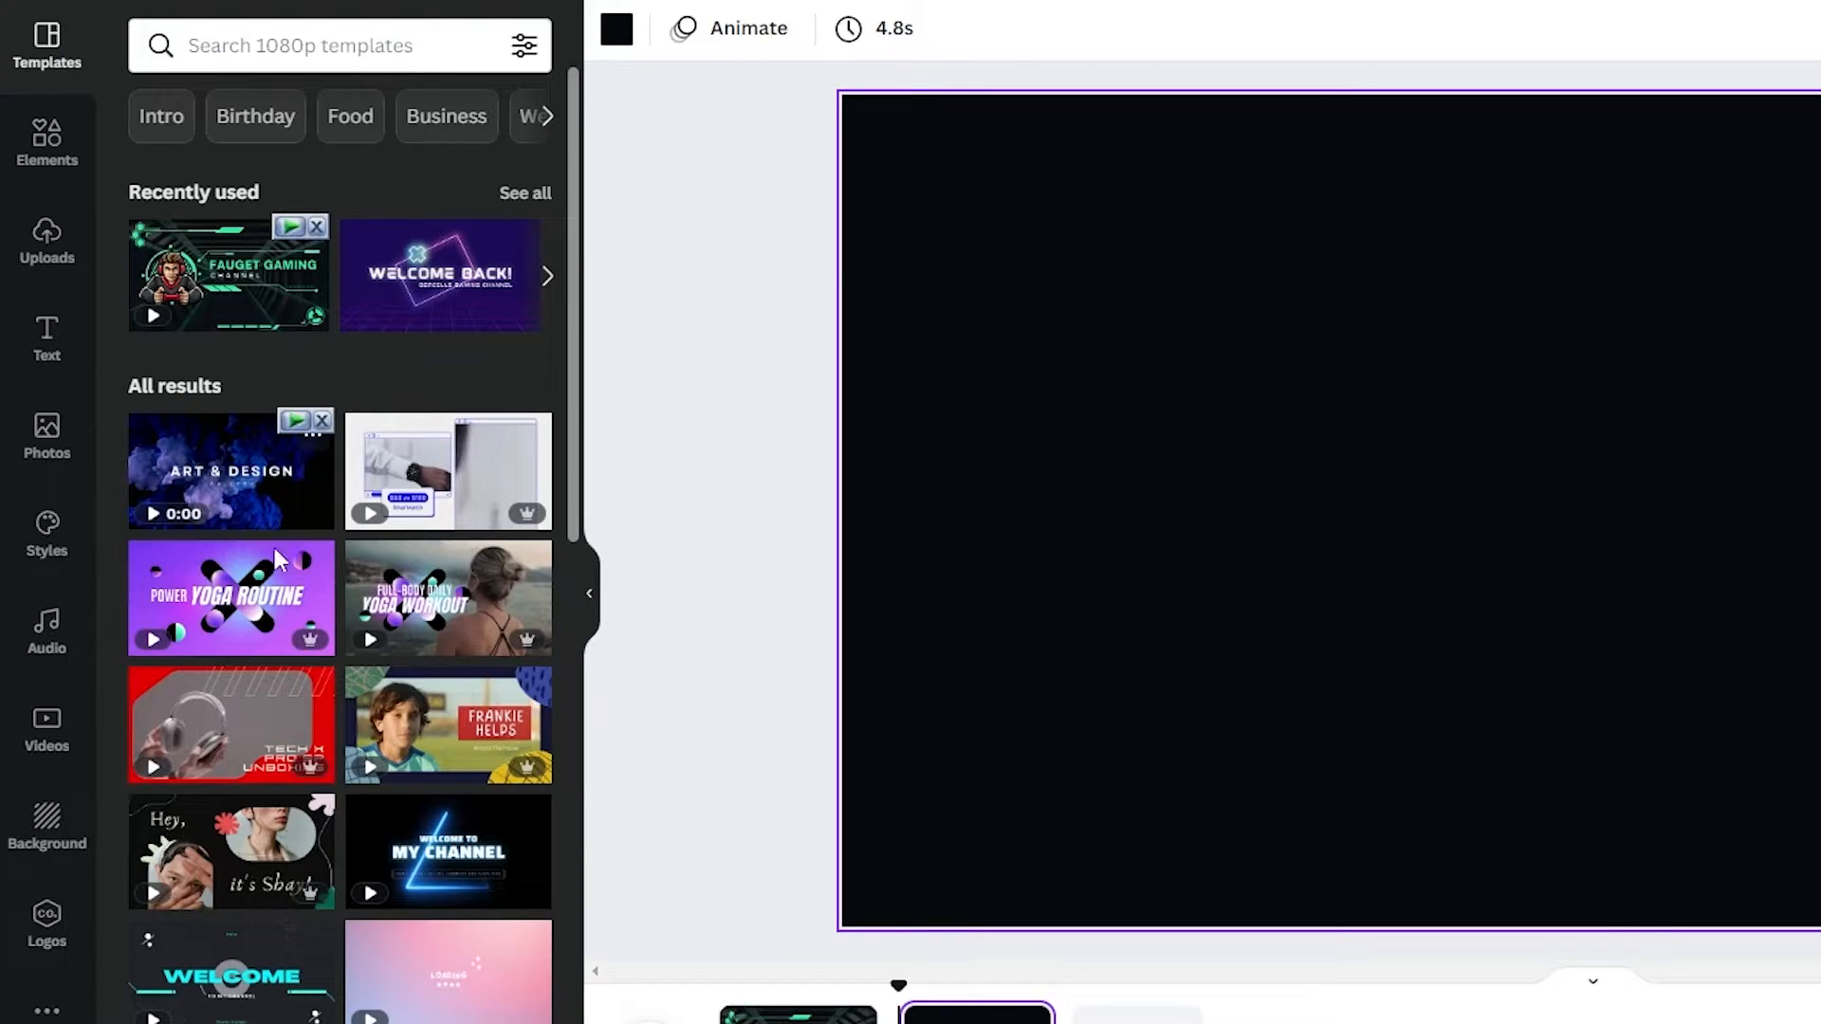
pyautogui.moveTo(212, 740); pyautogui.dragTo(1231, 638)
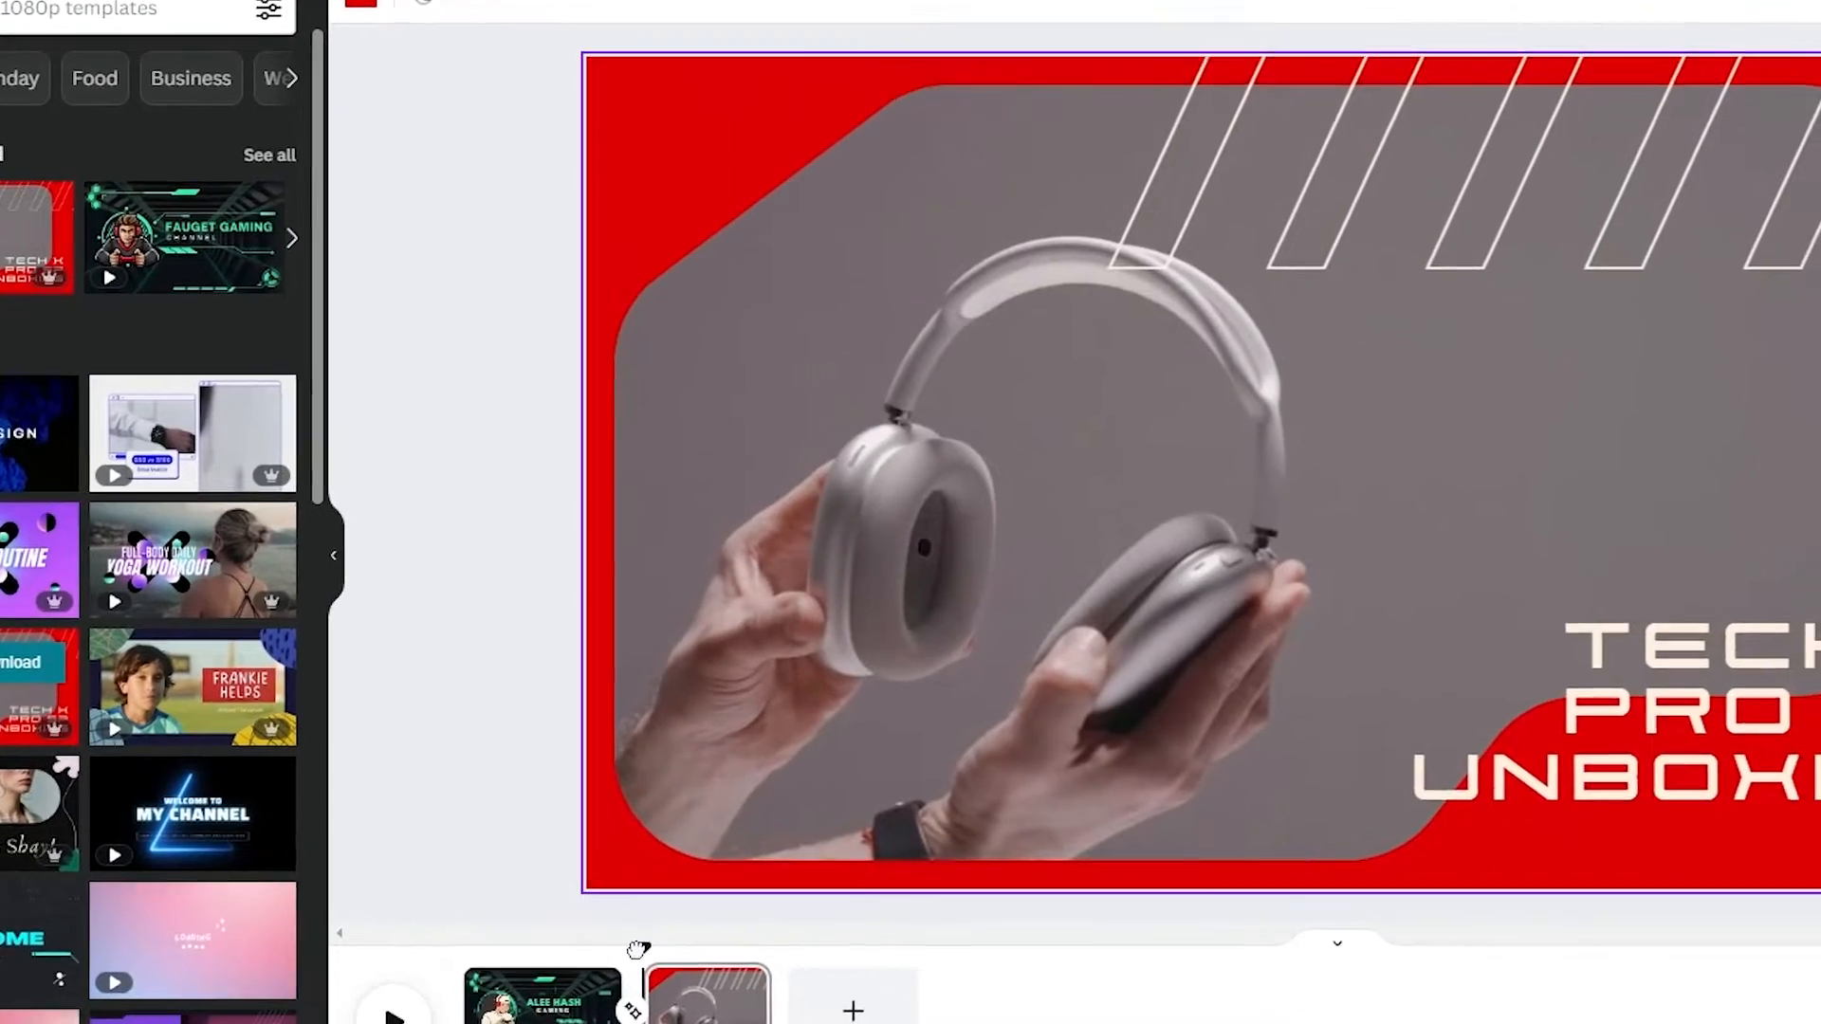
# - Set the transition between the two pages to Dissolve and play the video across it as a check
pyautogui.click(812, 1013)
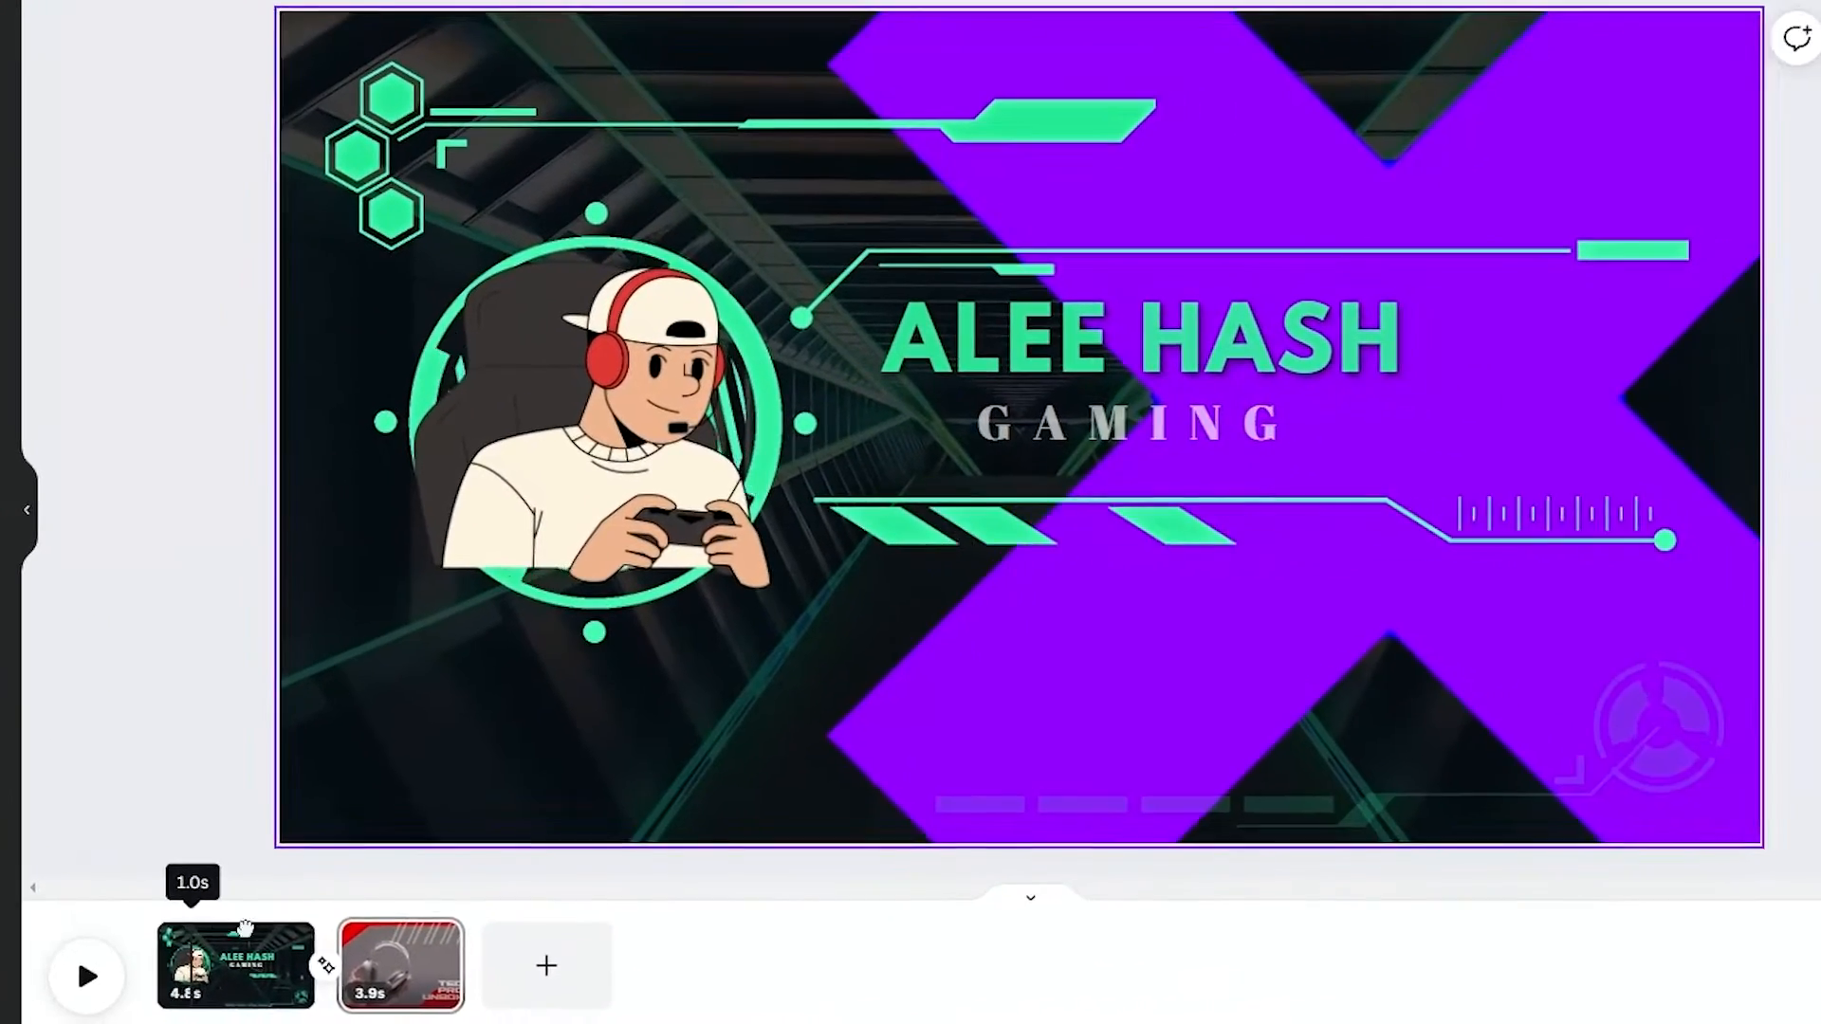
pyautogui.moveTo(327, 976)
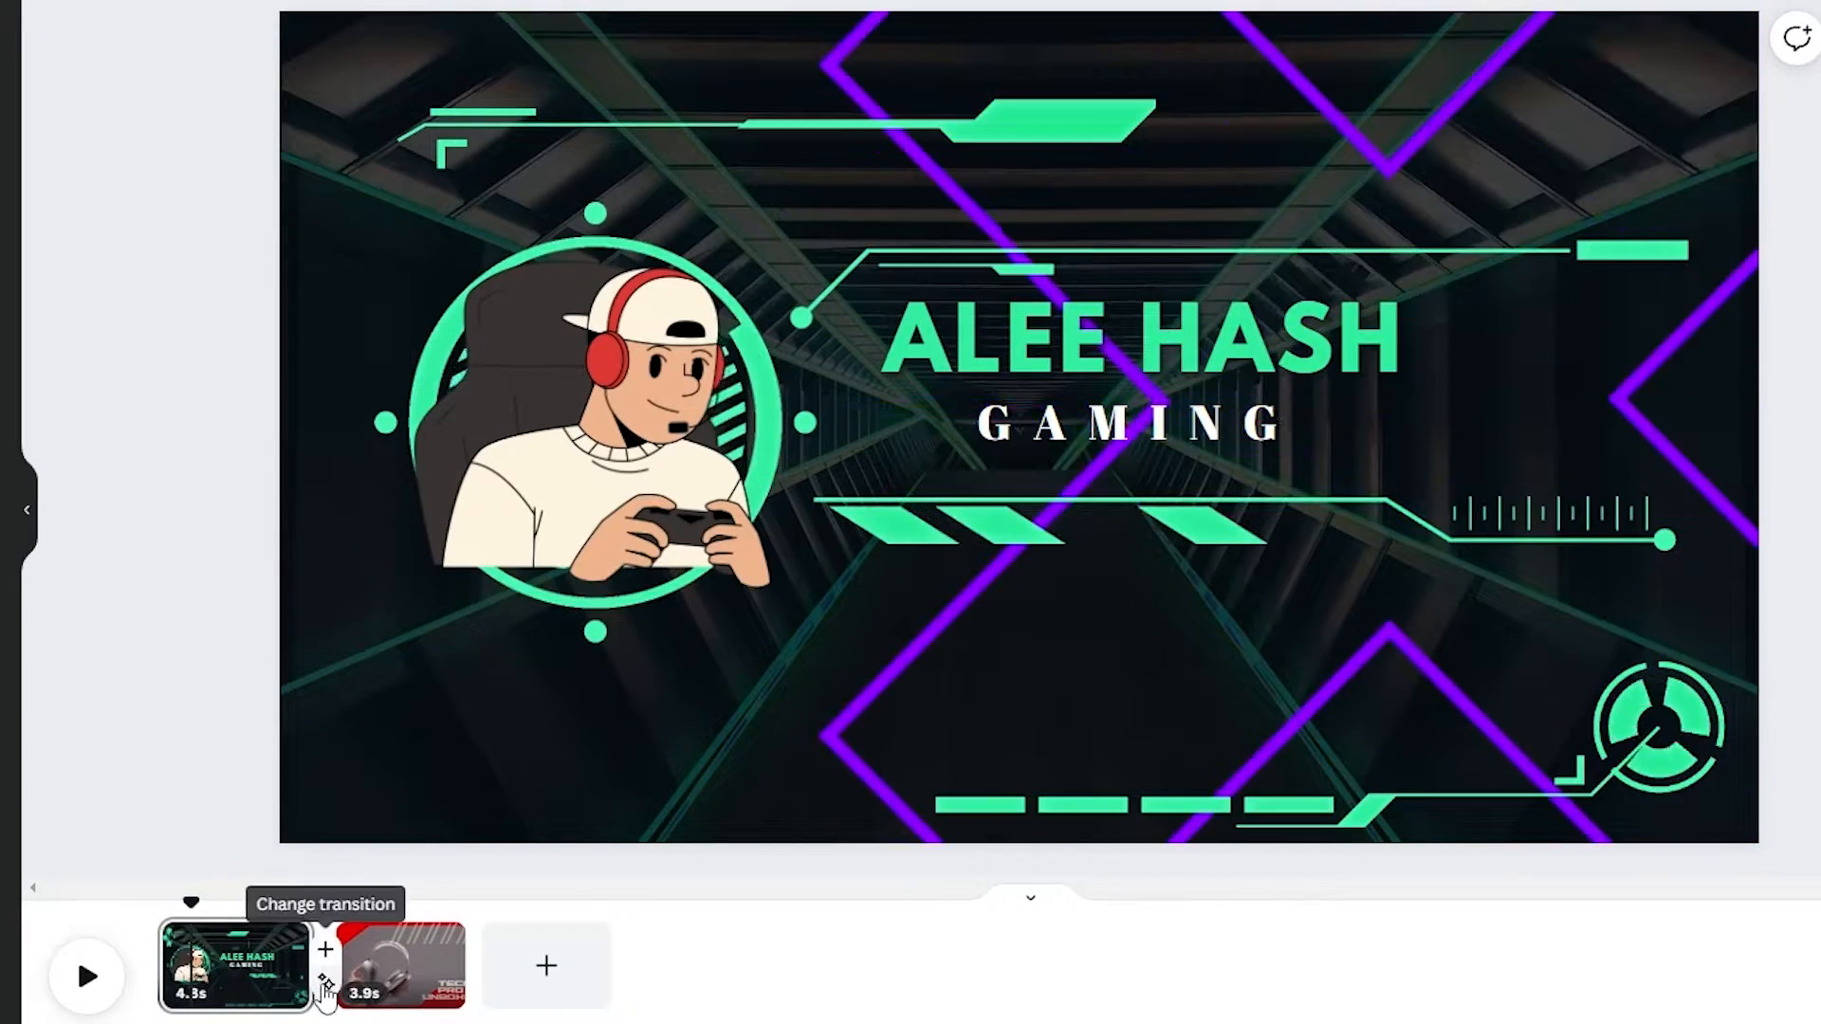
pyautogui.click(326, 982)
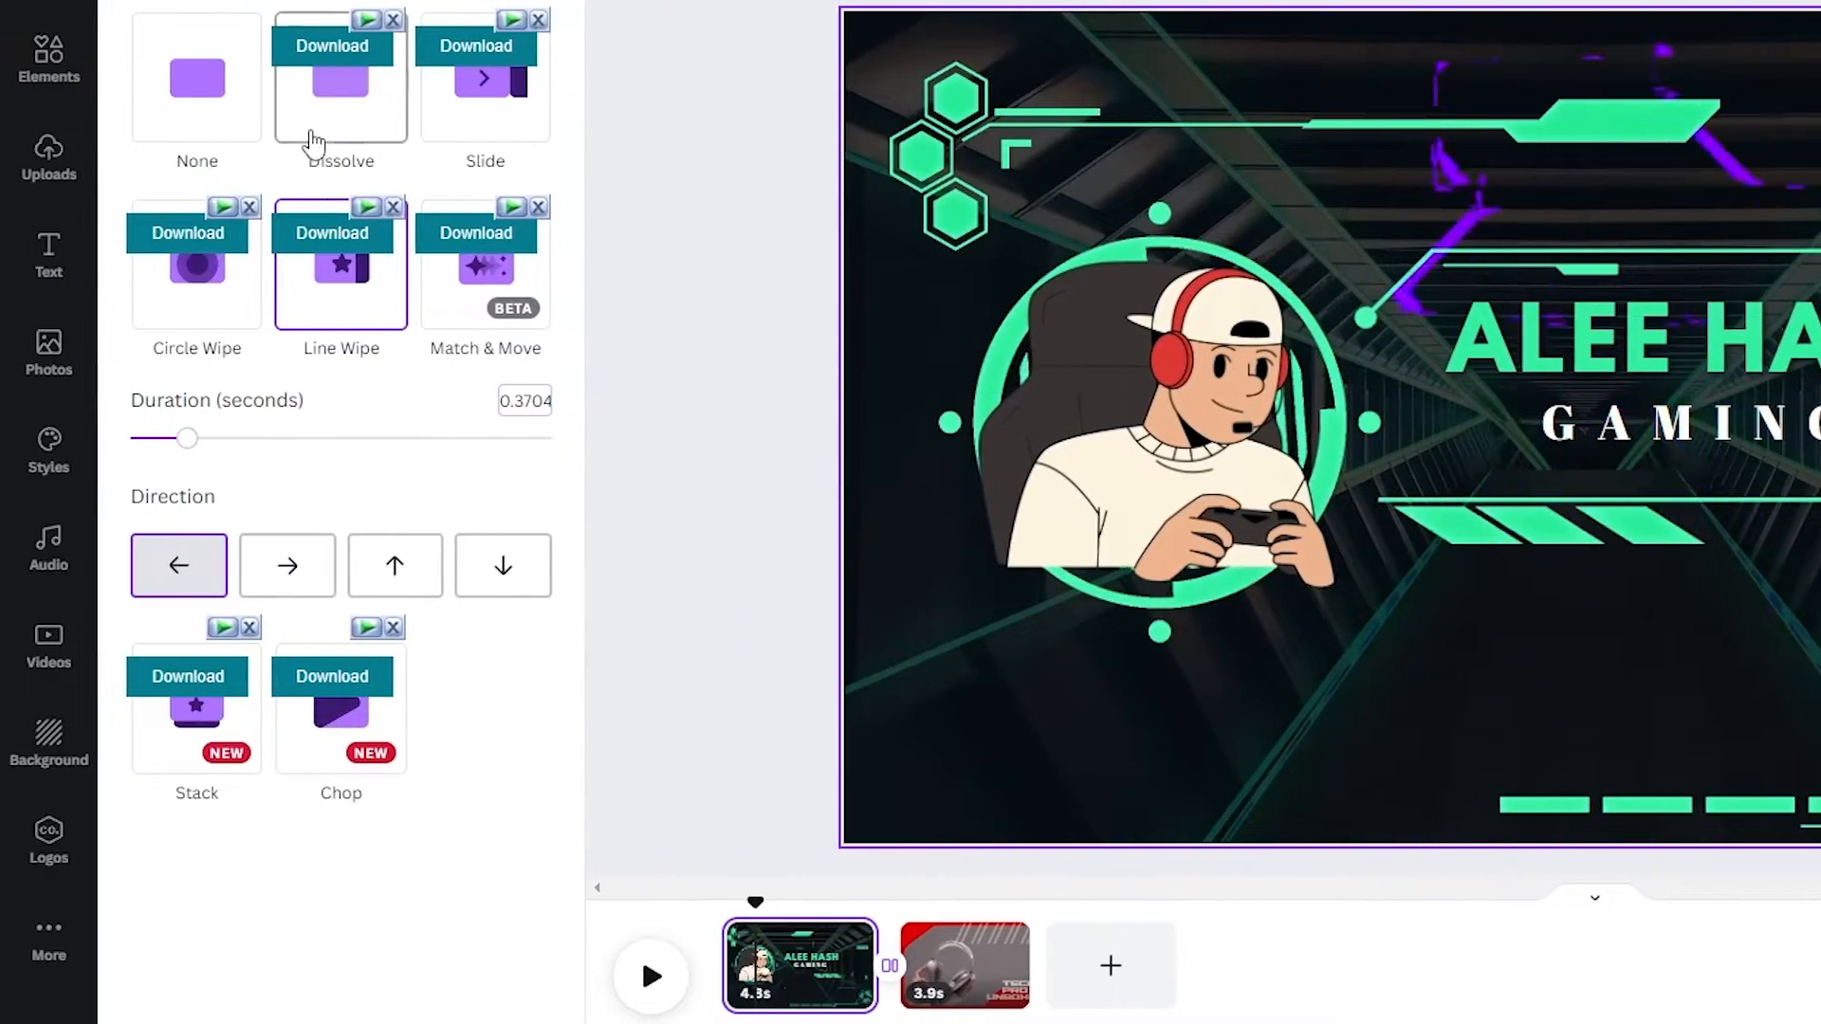
pyautogui.click(19, 95)
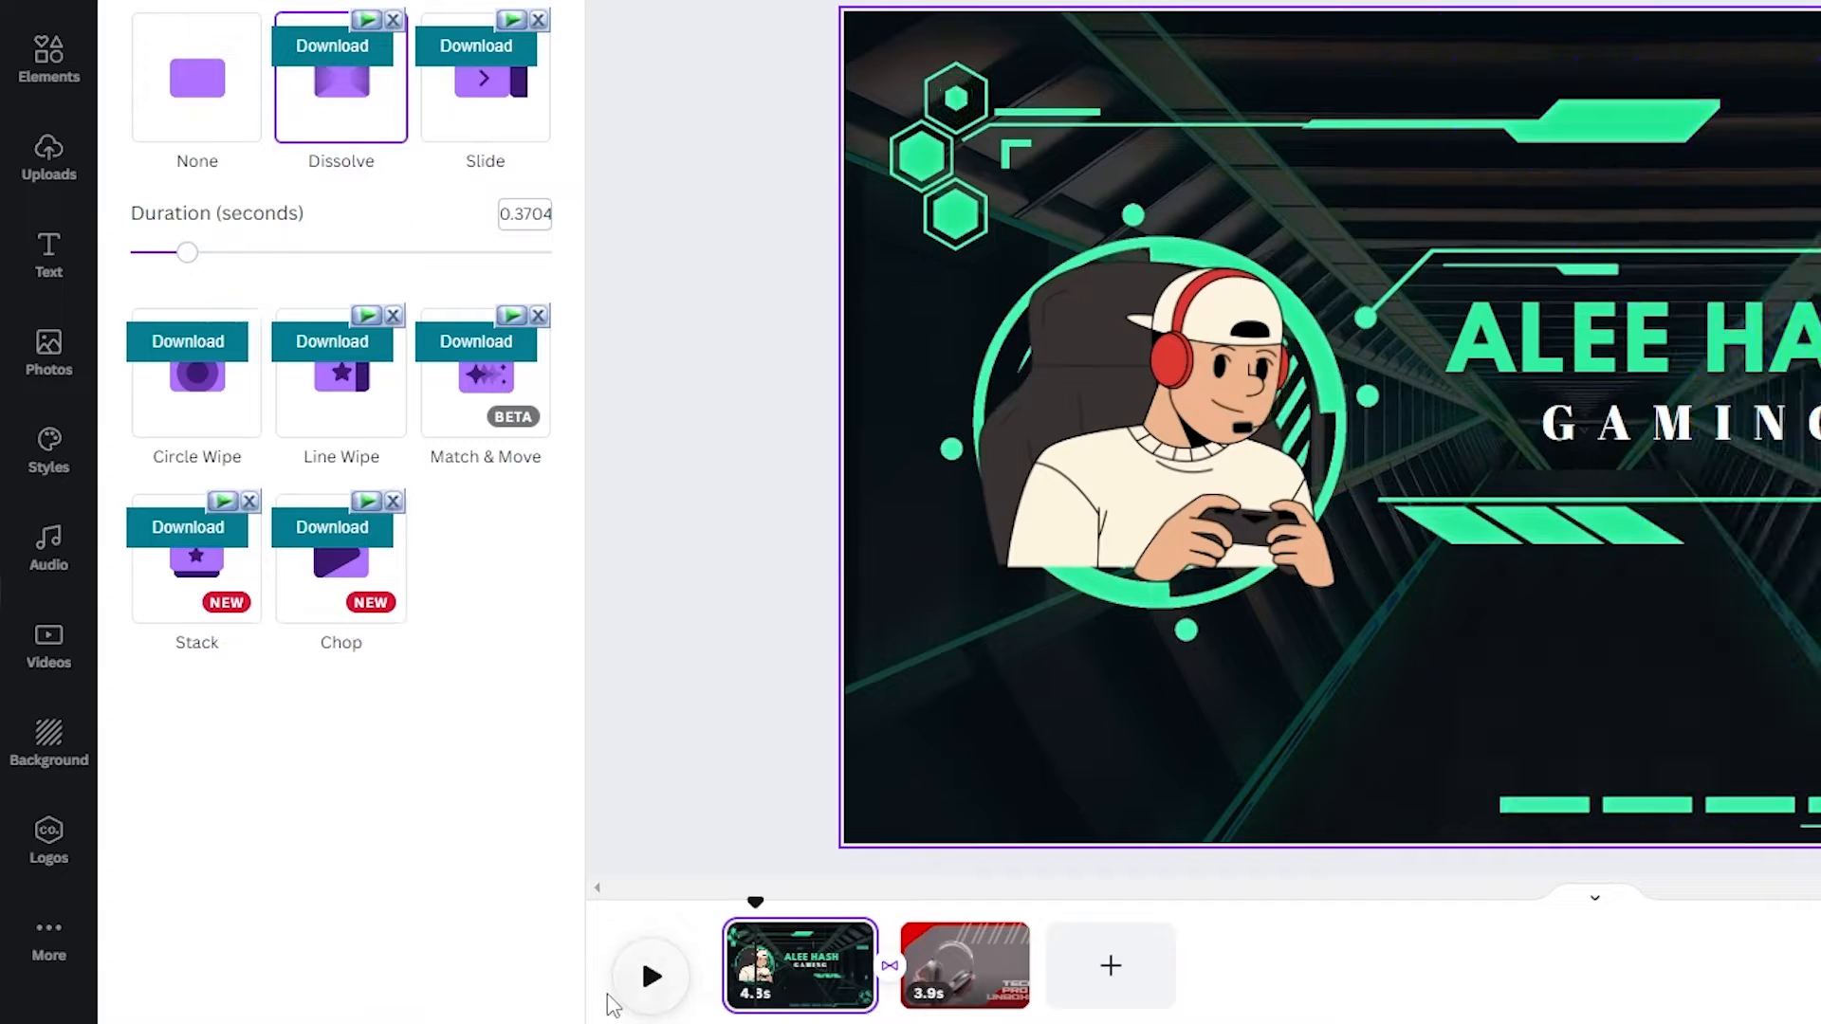
pyautogui.click(634, 985)
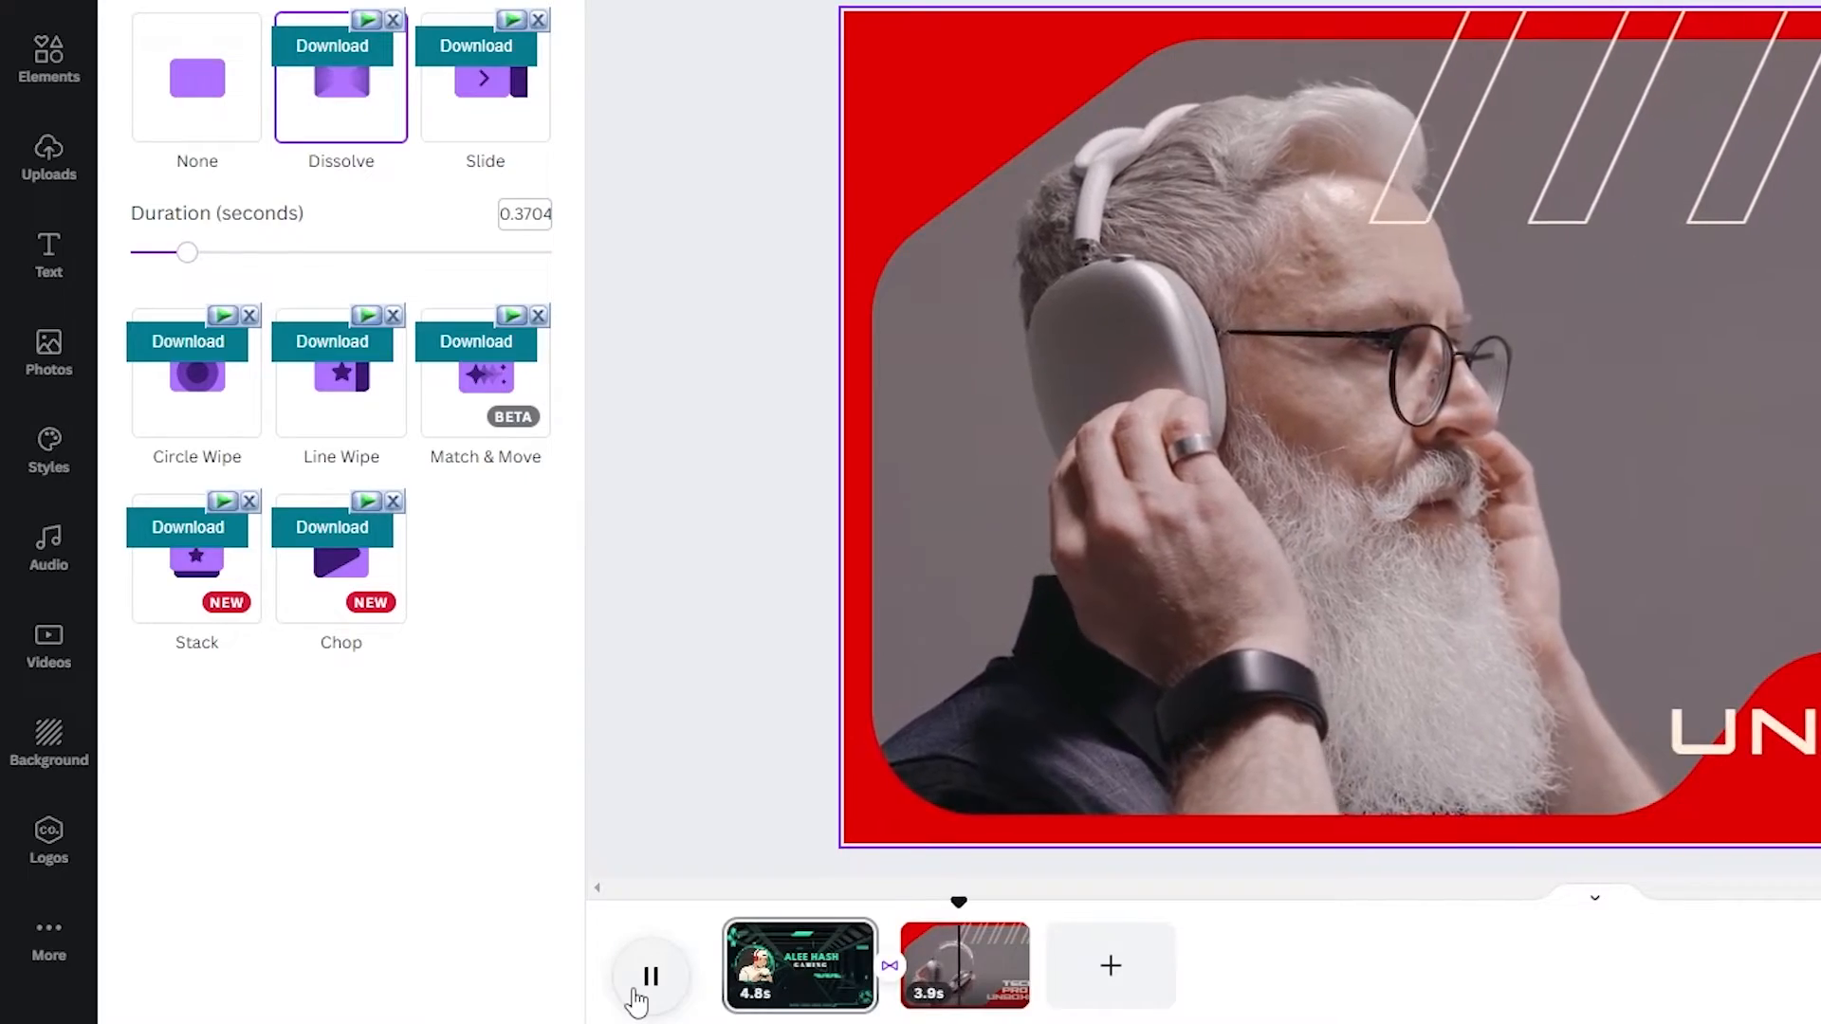
pyautogui.click(637, 996)
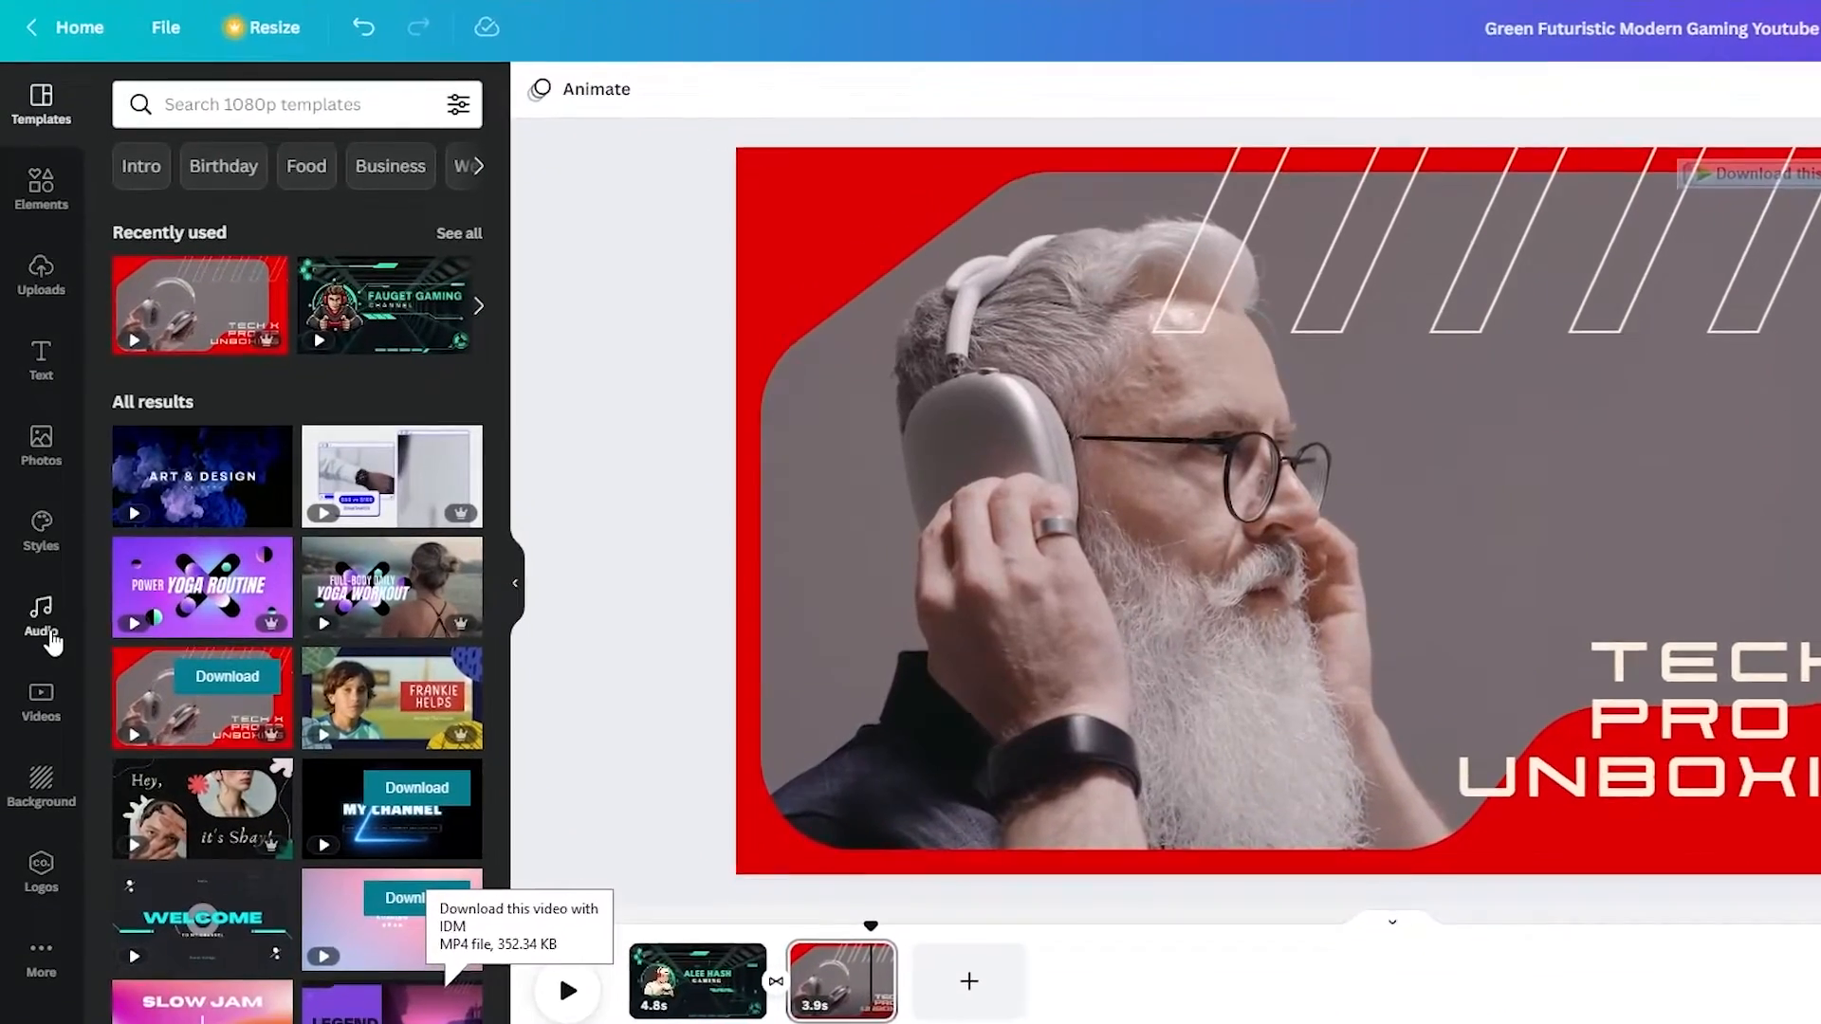
# - Look through the audio, styles, photos, text, videos, background and elements libraries to see what can be added to the design
pyautogui.click(40, 607)
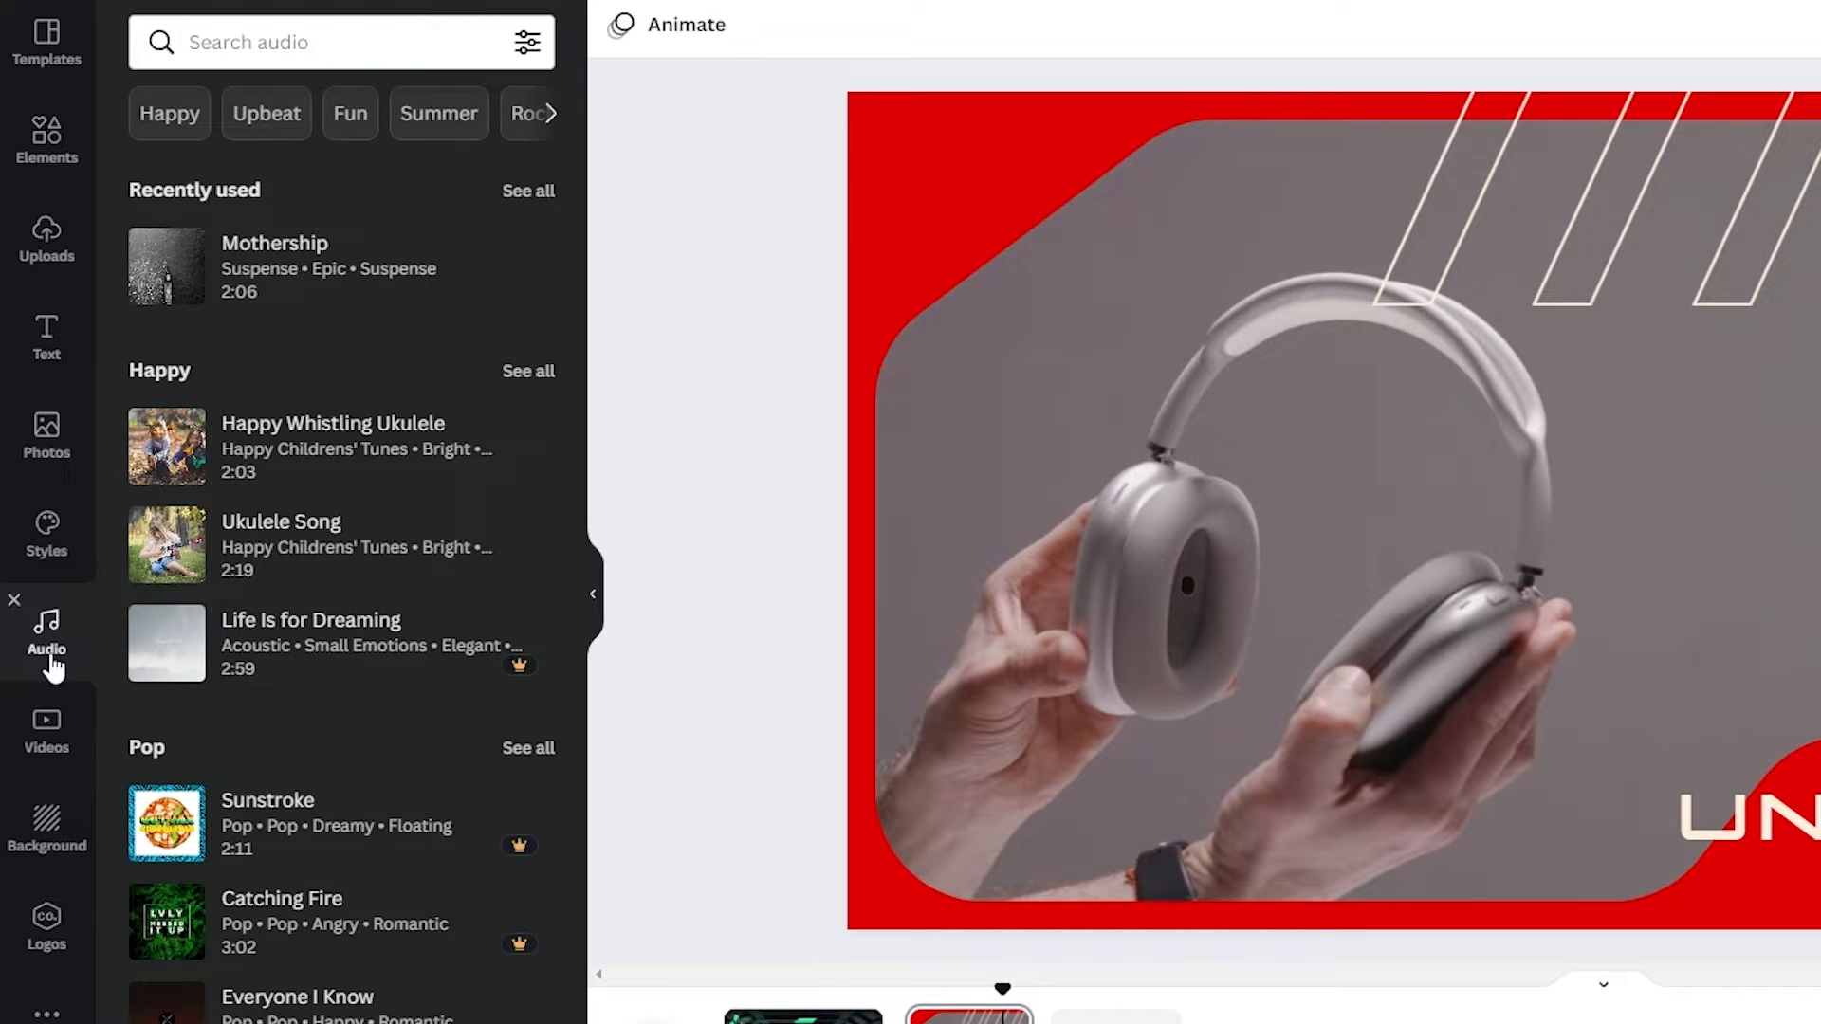
pyautogui.click(48, 536)
pyautogui.click(38, 447)
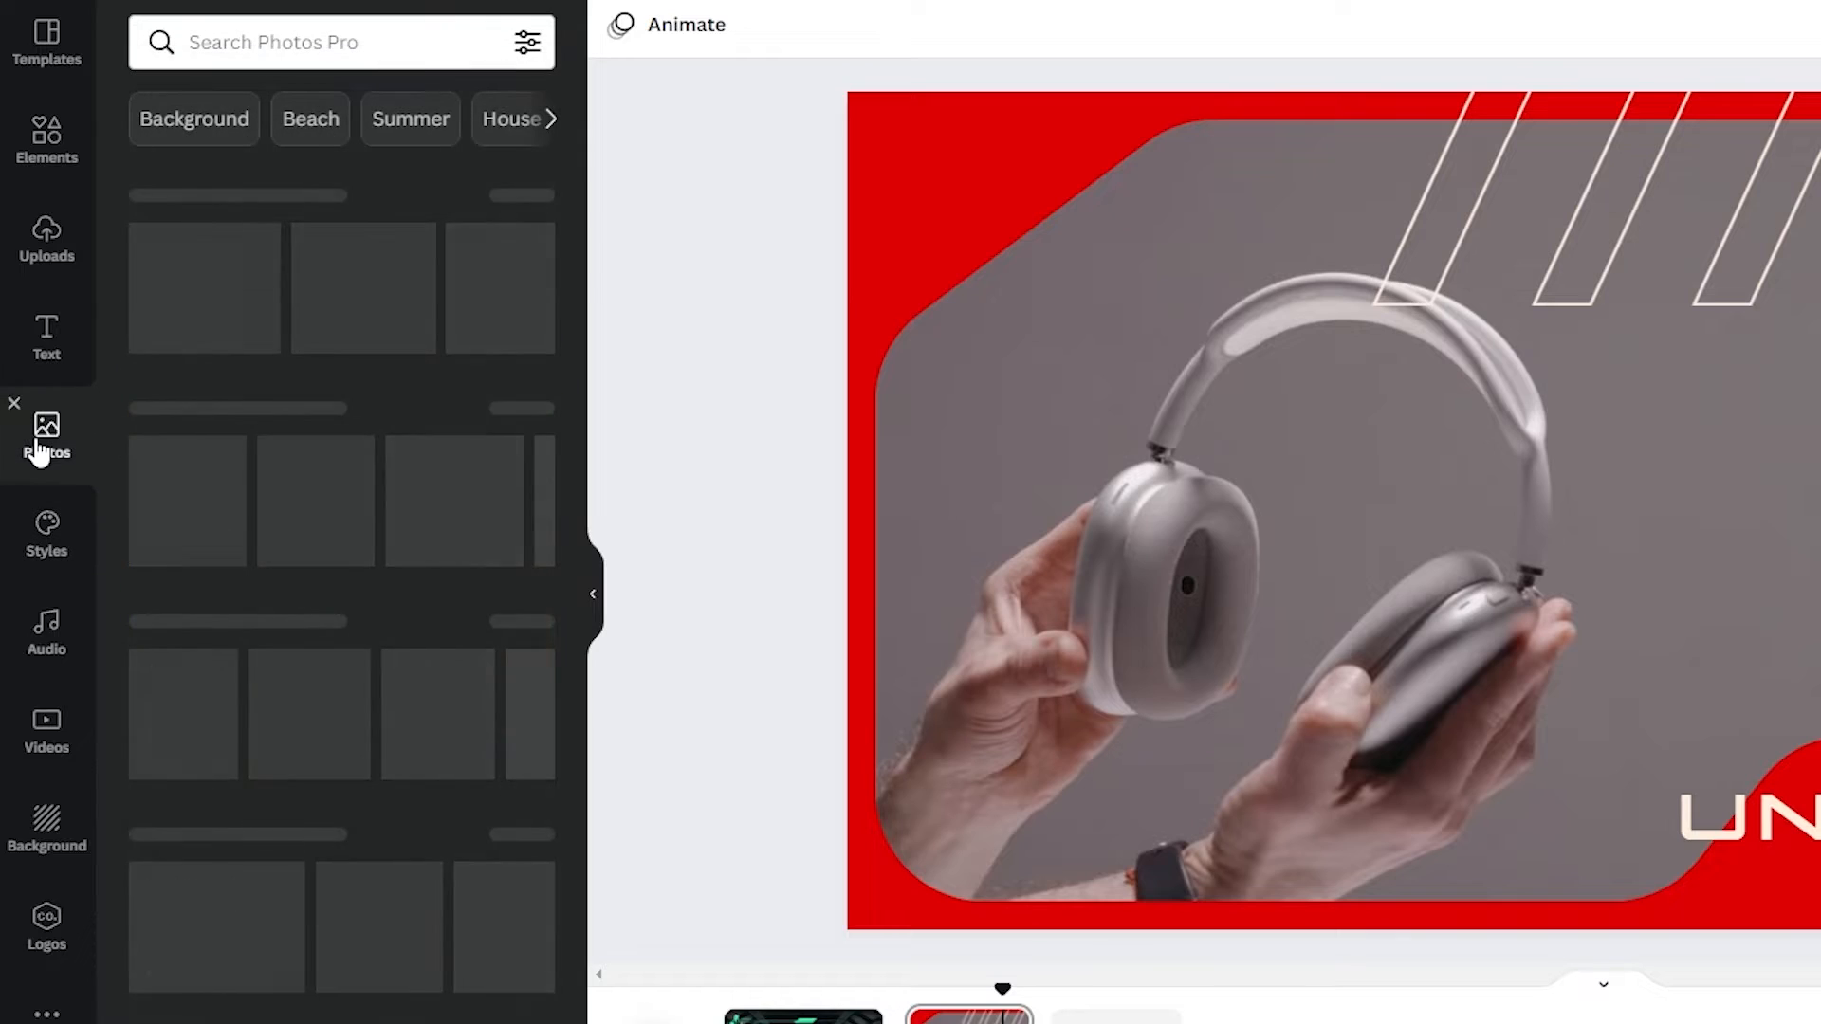
pyautogui.click(90, 357)
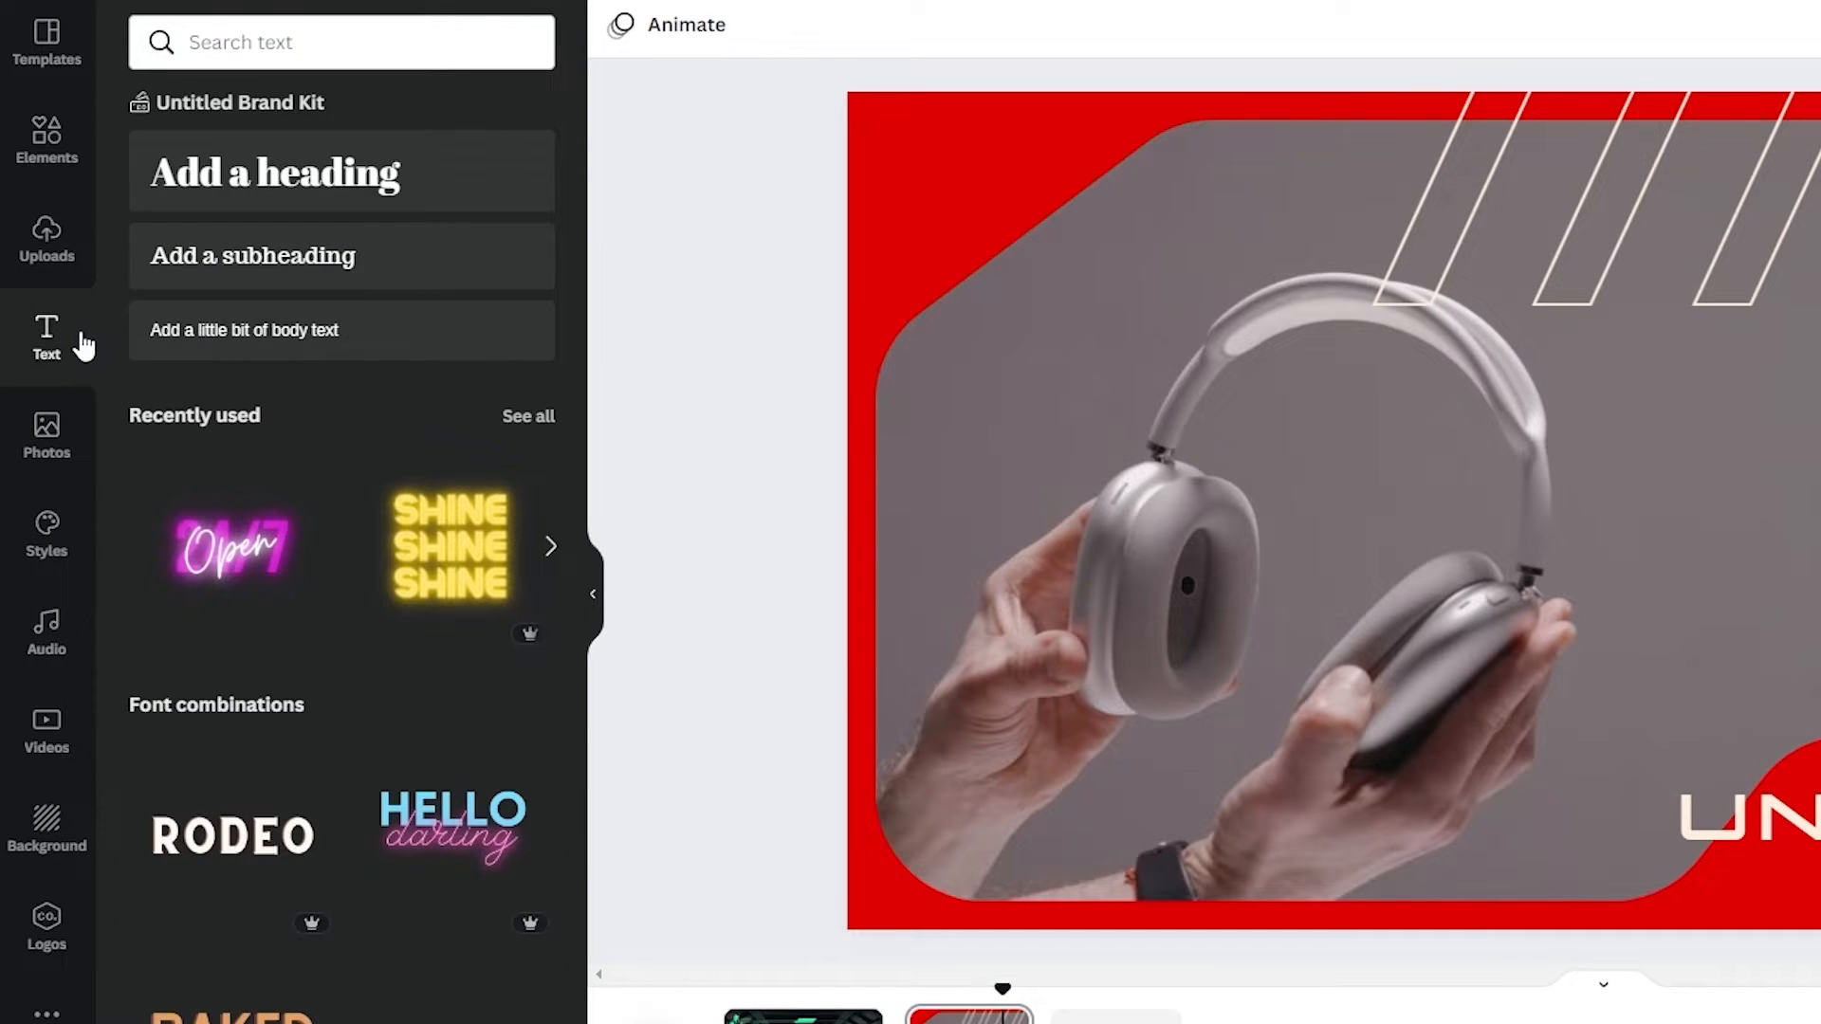
pyautogui.click(38, 726)
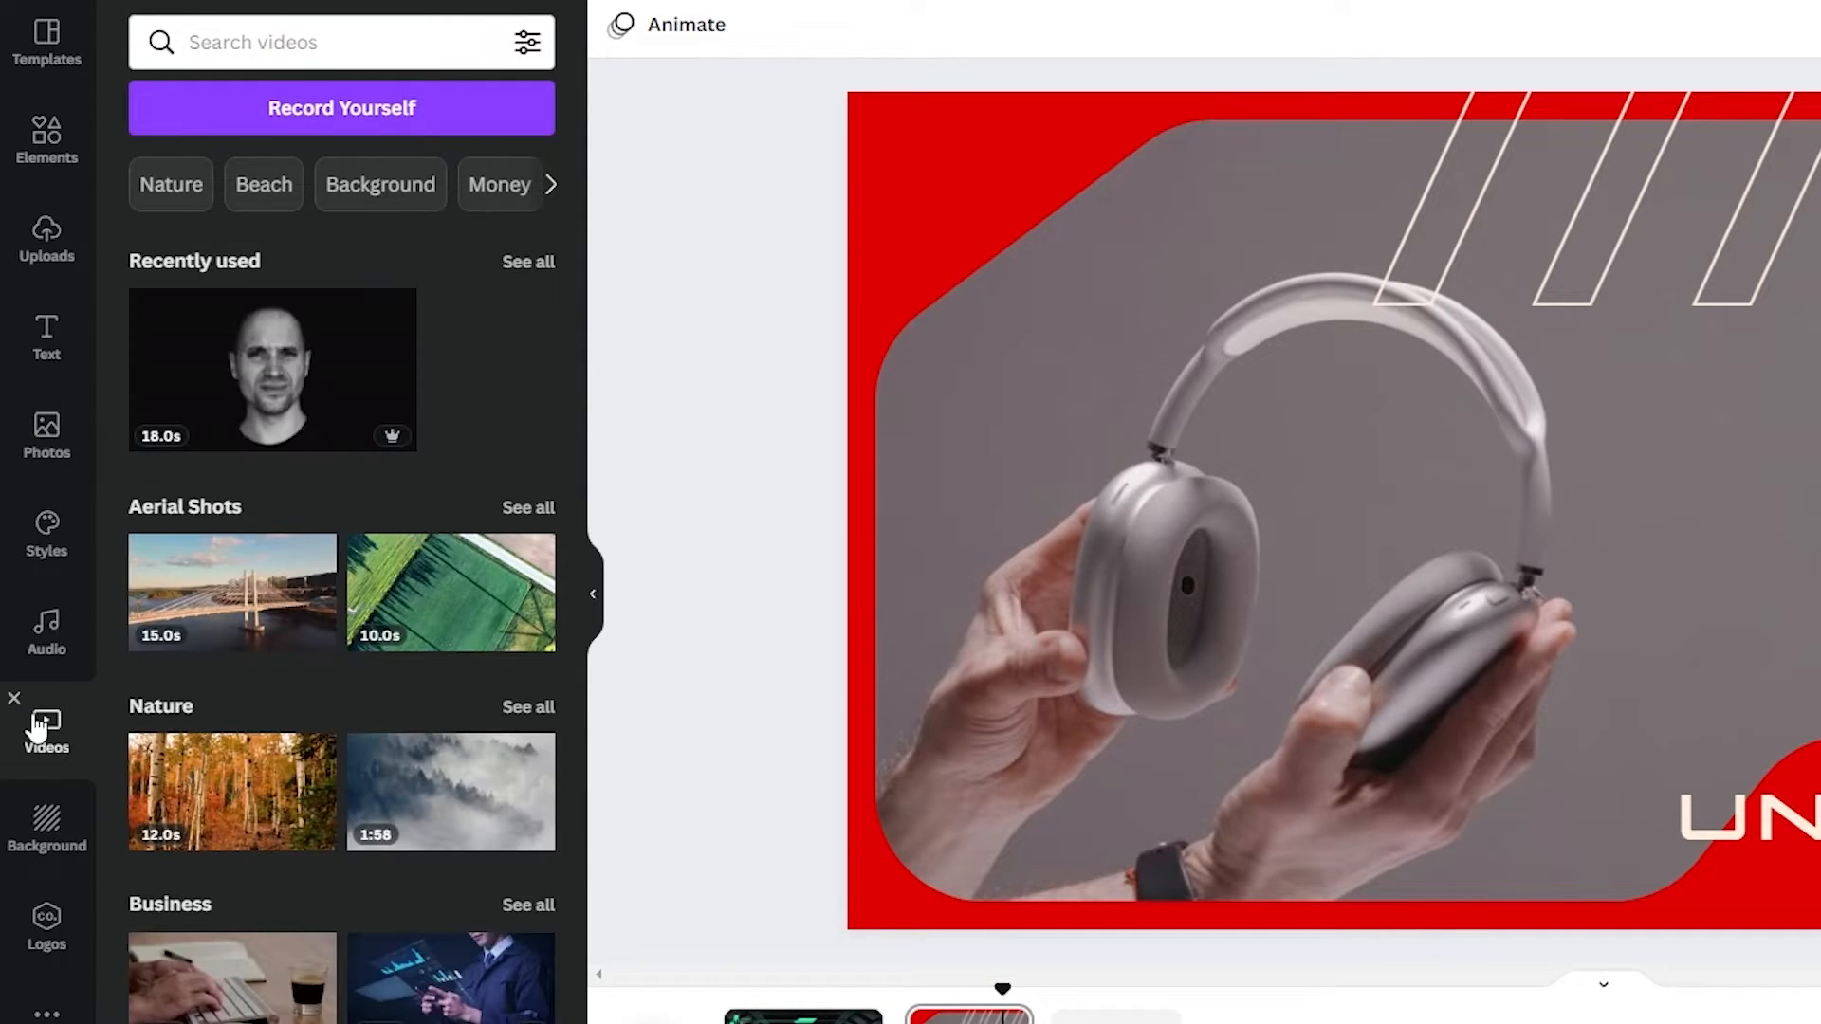
pyautogui.click(32, 840)
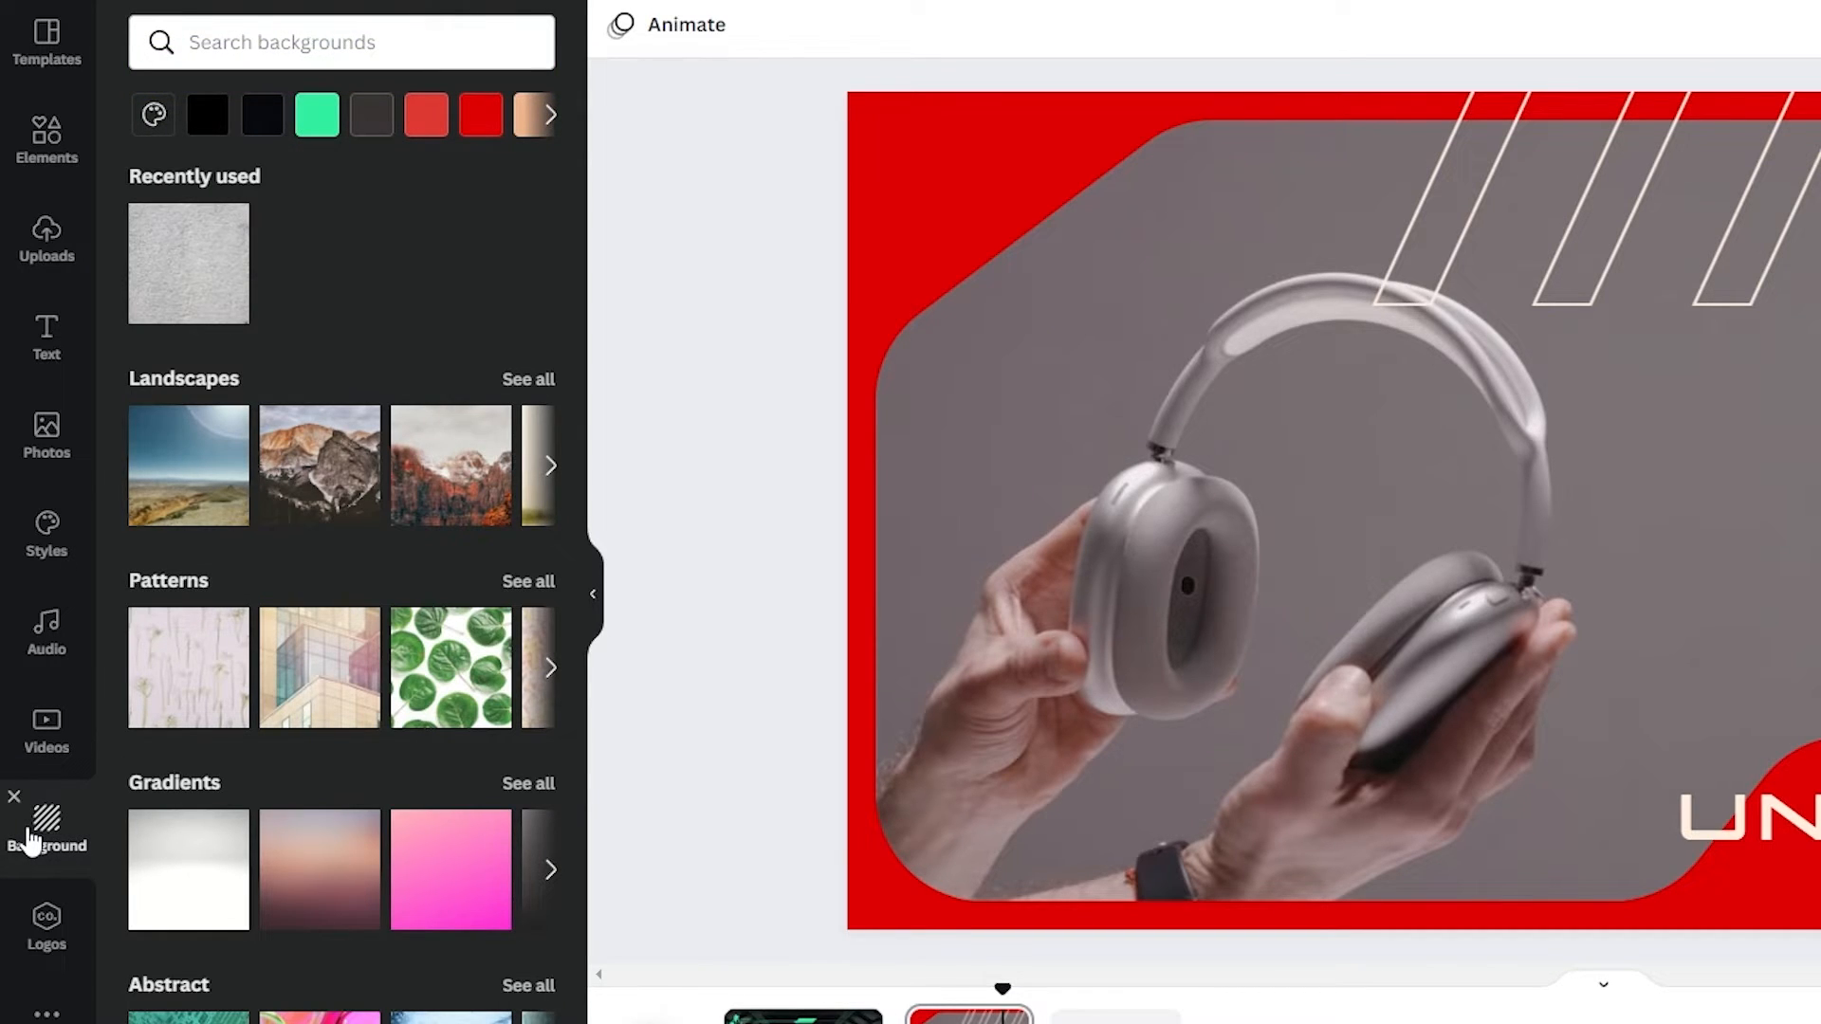
pyautogui.click(72, 163)
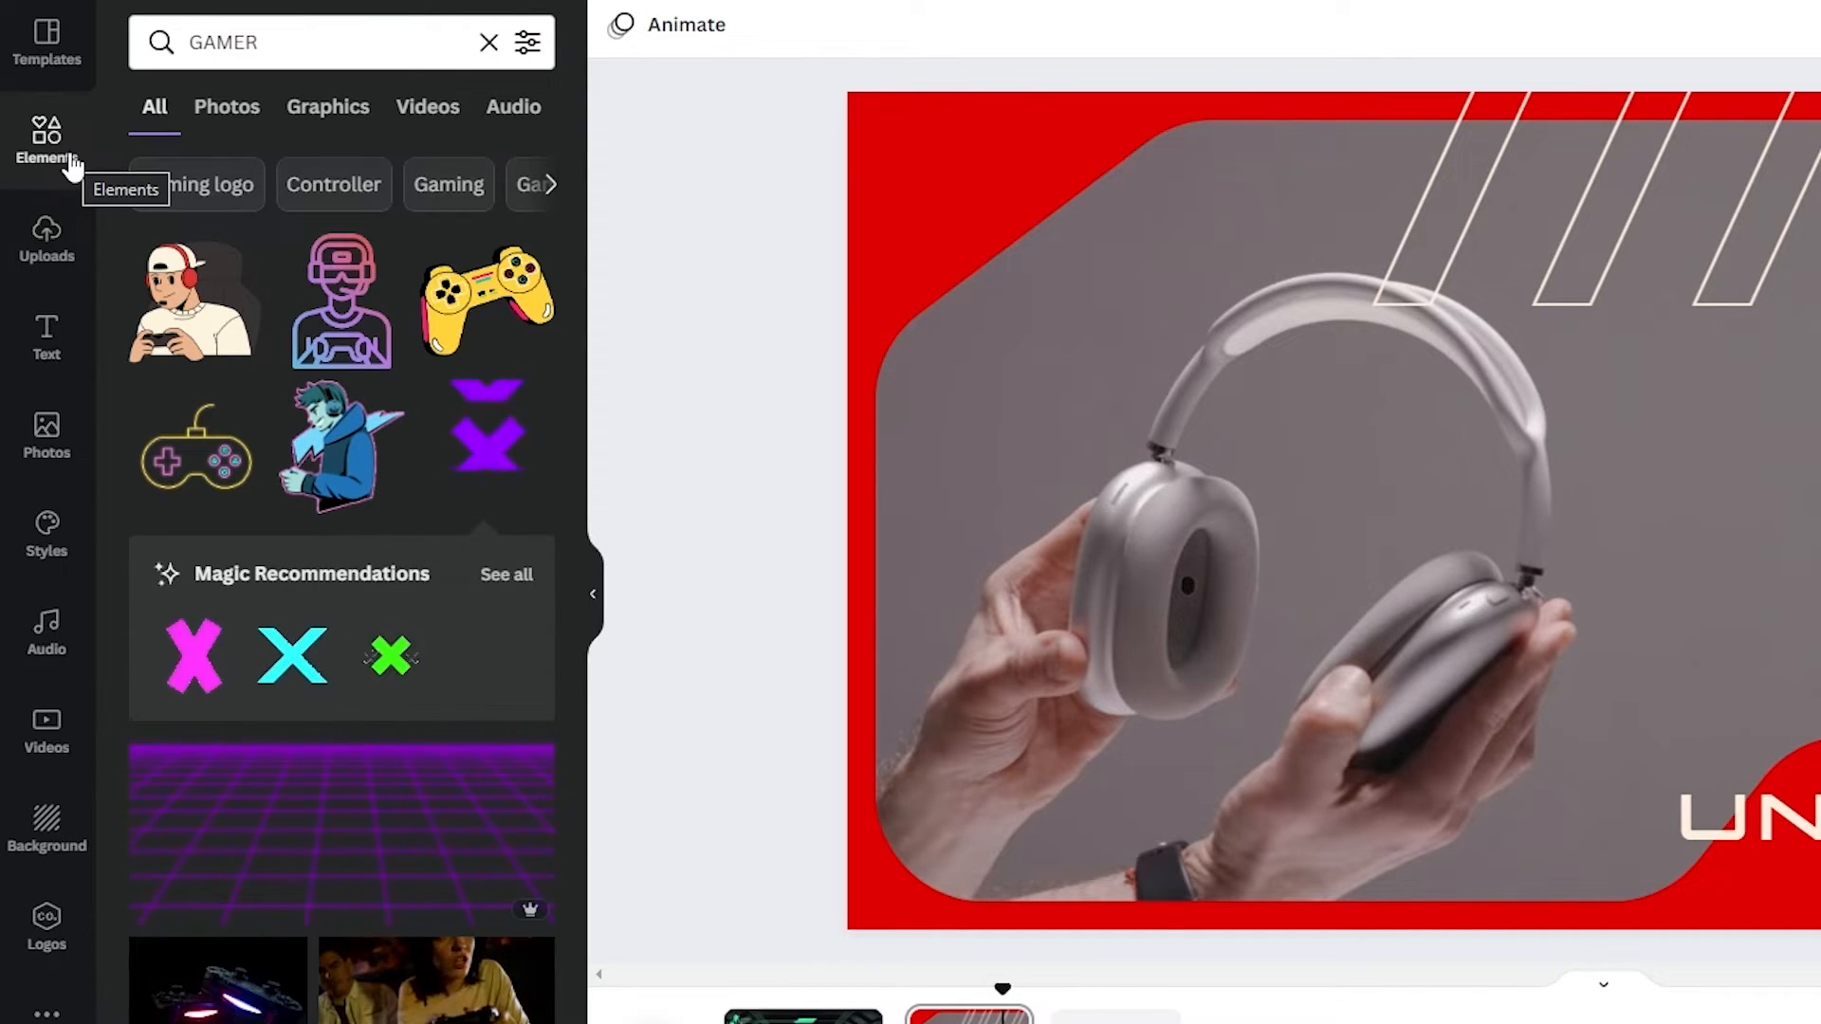
# - Add a third page after the red headphone page and change its background colour to white
pyautogui.click(775, 1019)
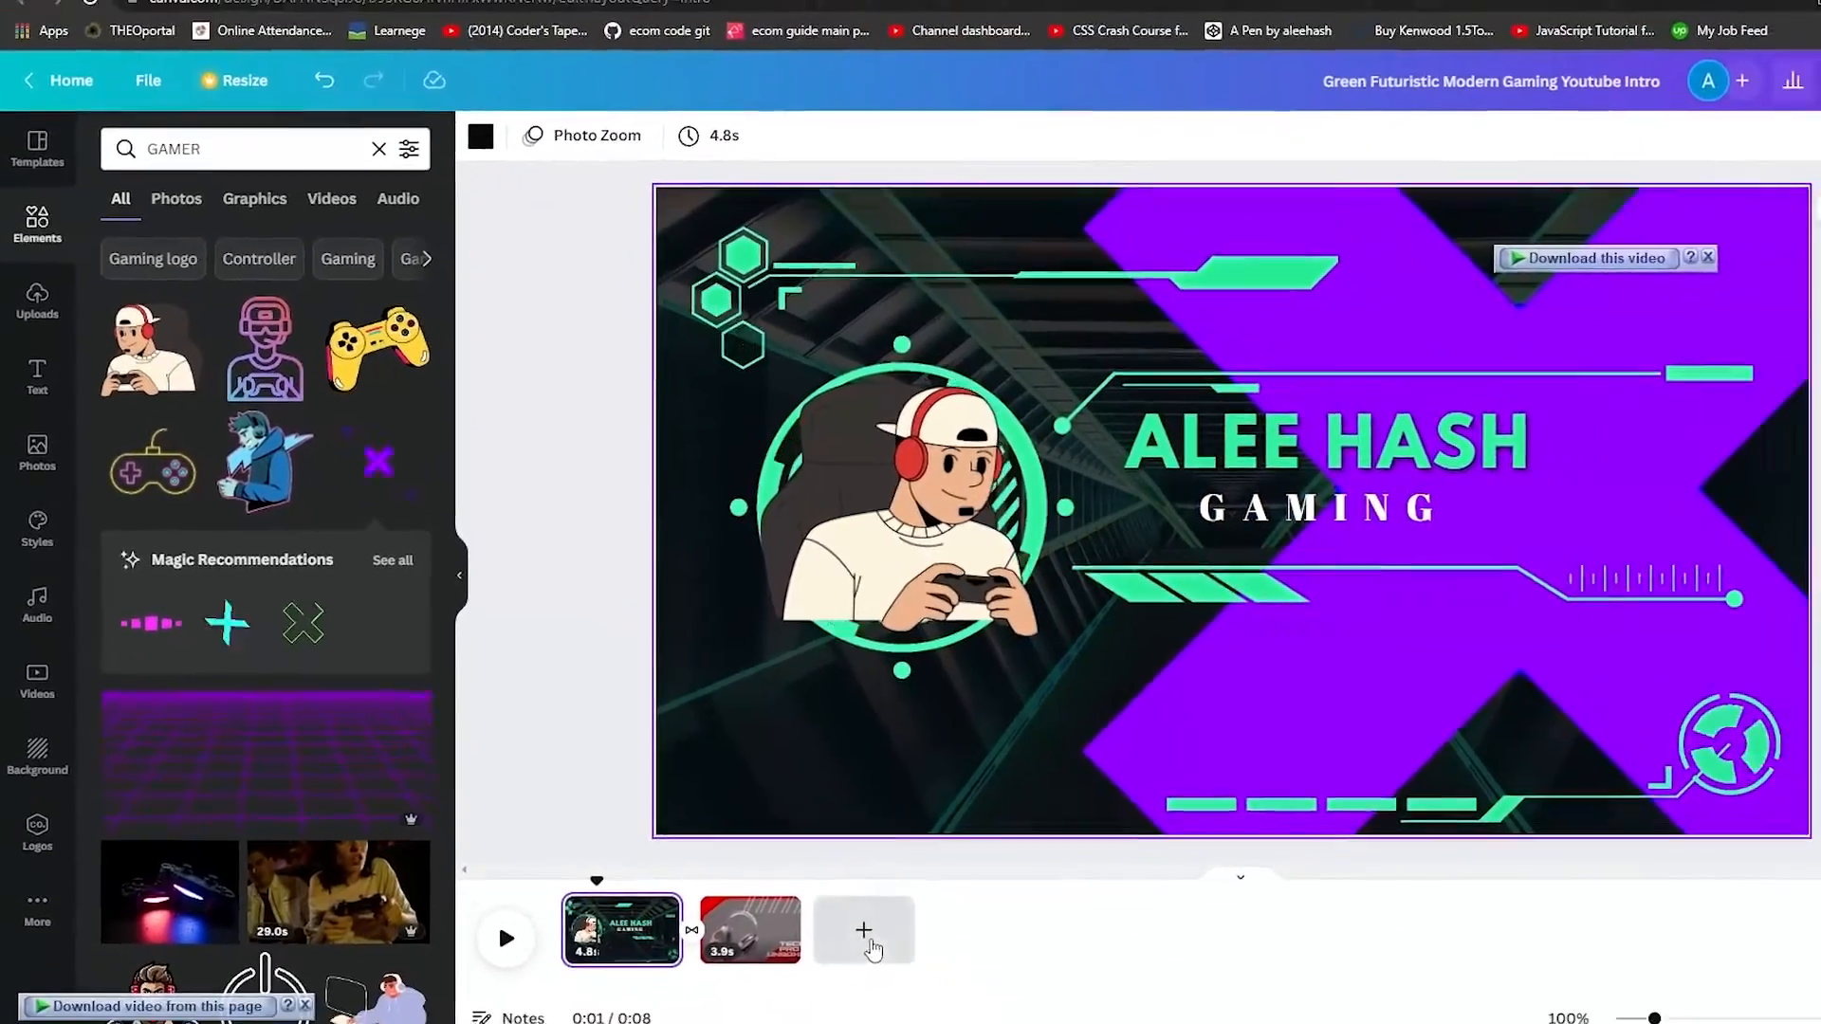
pyautogui.click(1050, 1015)
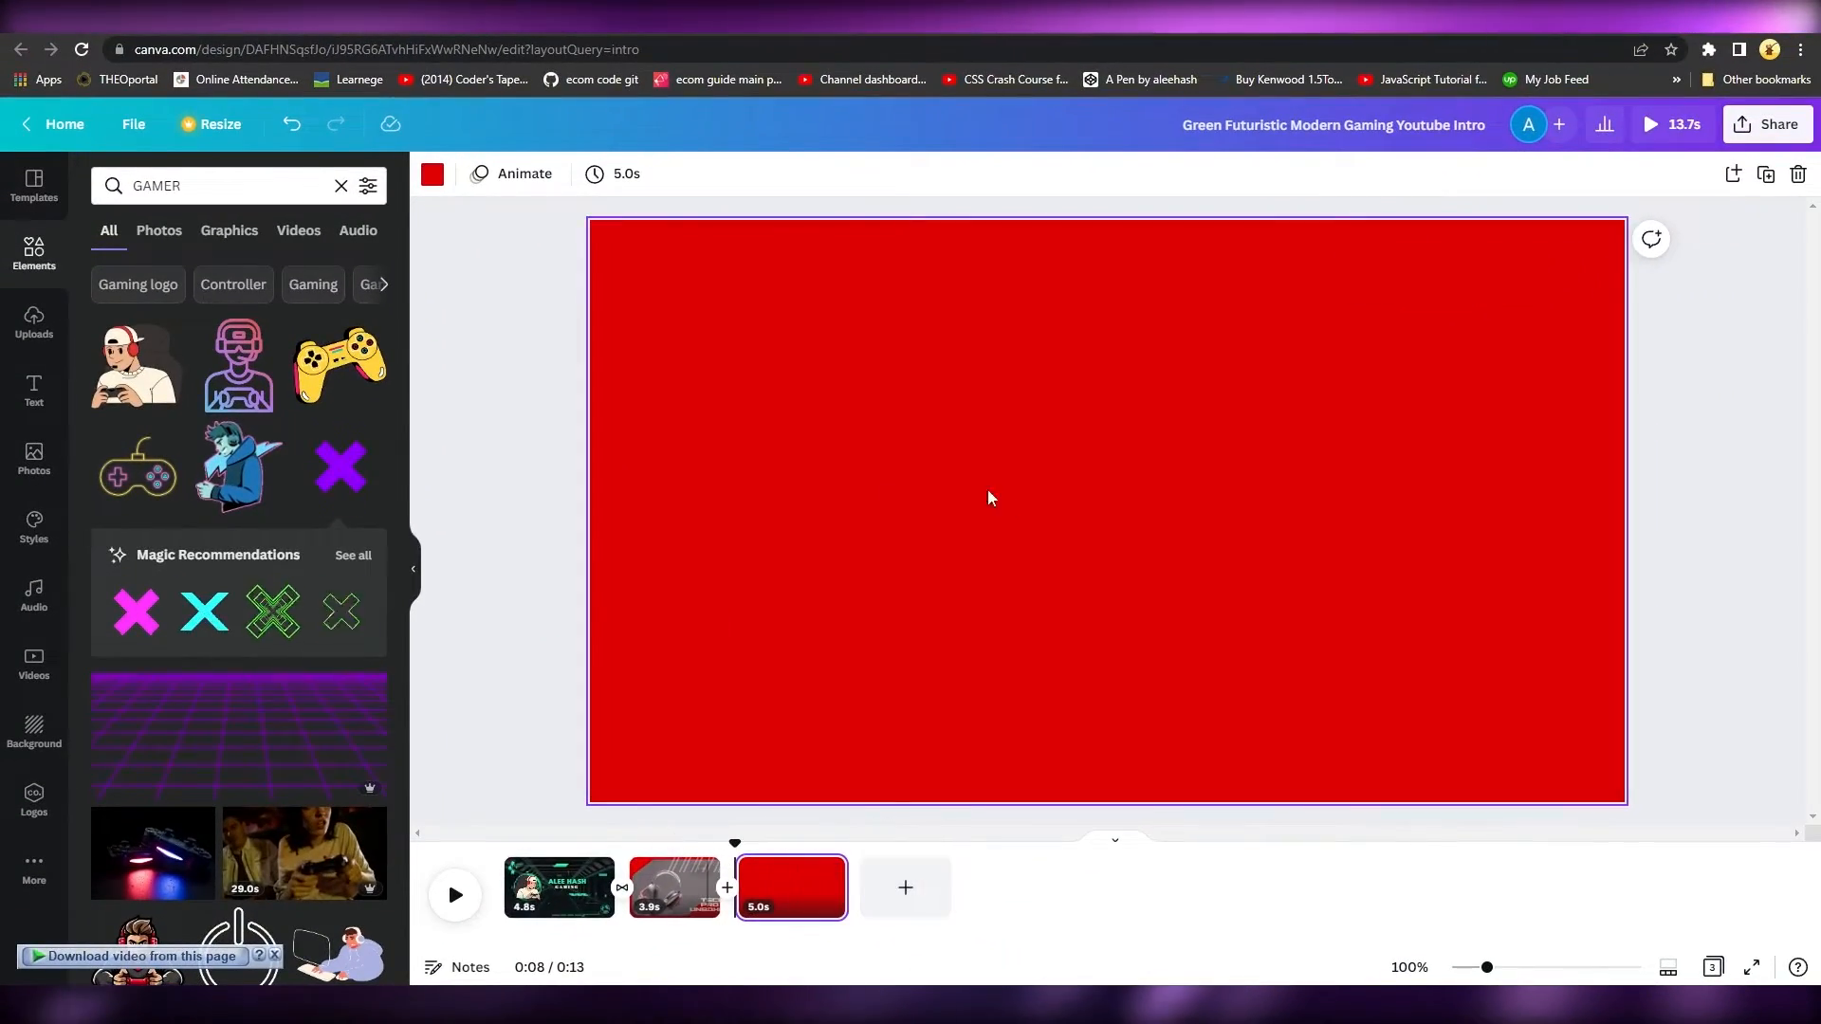
pyautogui.click(433, 173)
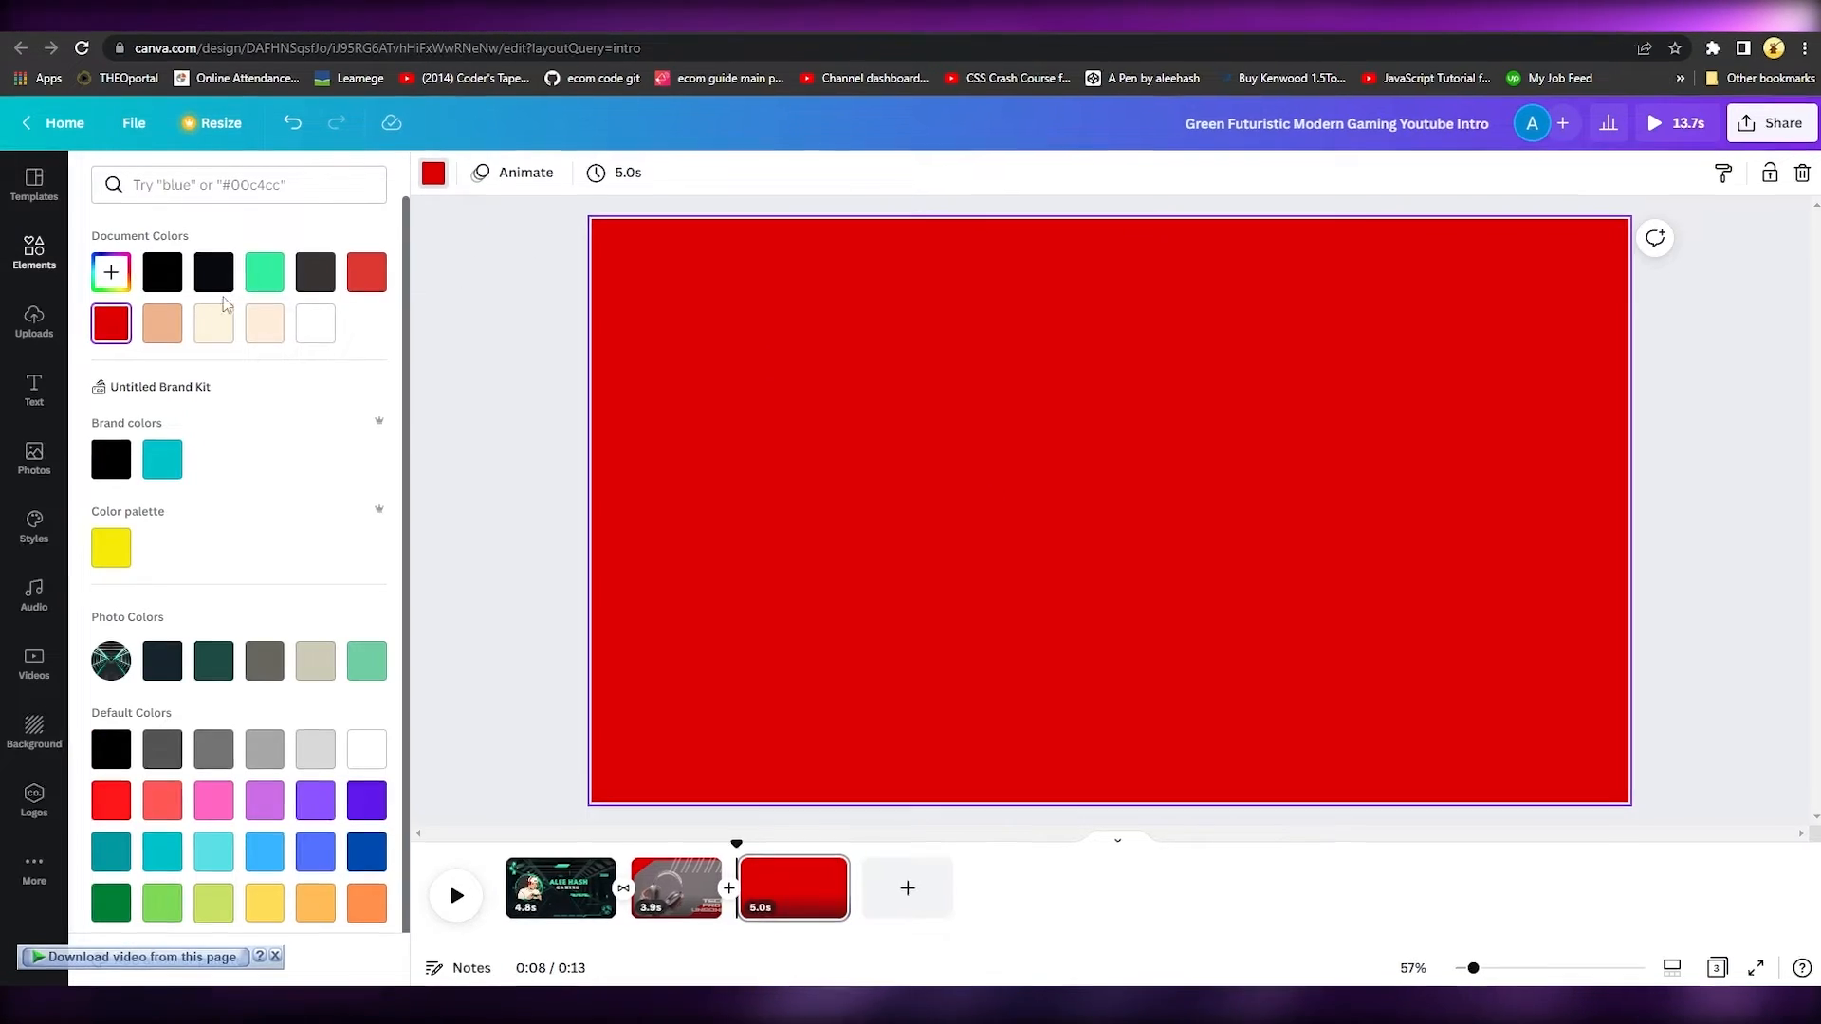
pyautogui.click(314, 325)
pyautogui.click(471, 353)
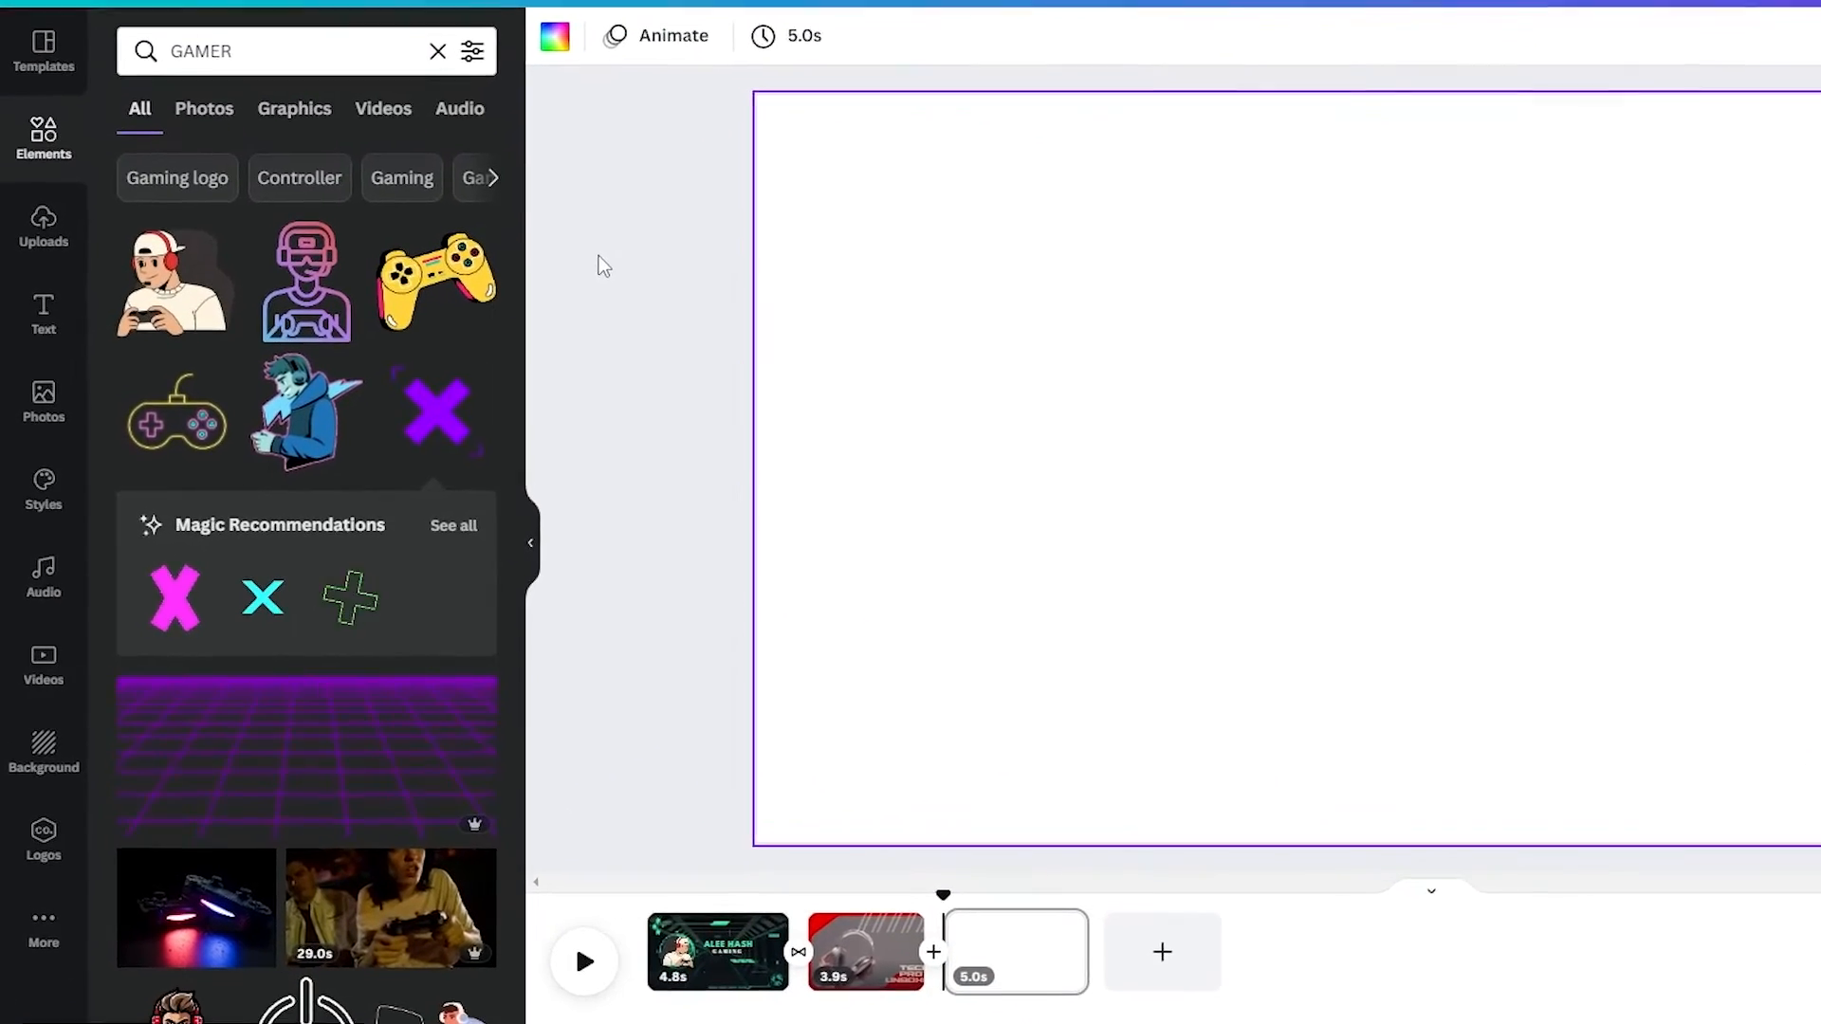
# - Search the elements for "consoles" and add the animated graphic of hands holding a blue handheld console to the white page
pyautogui.click(208, 52)
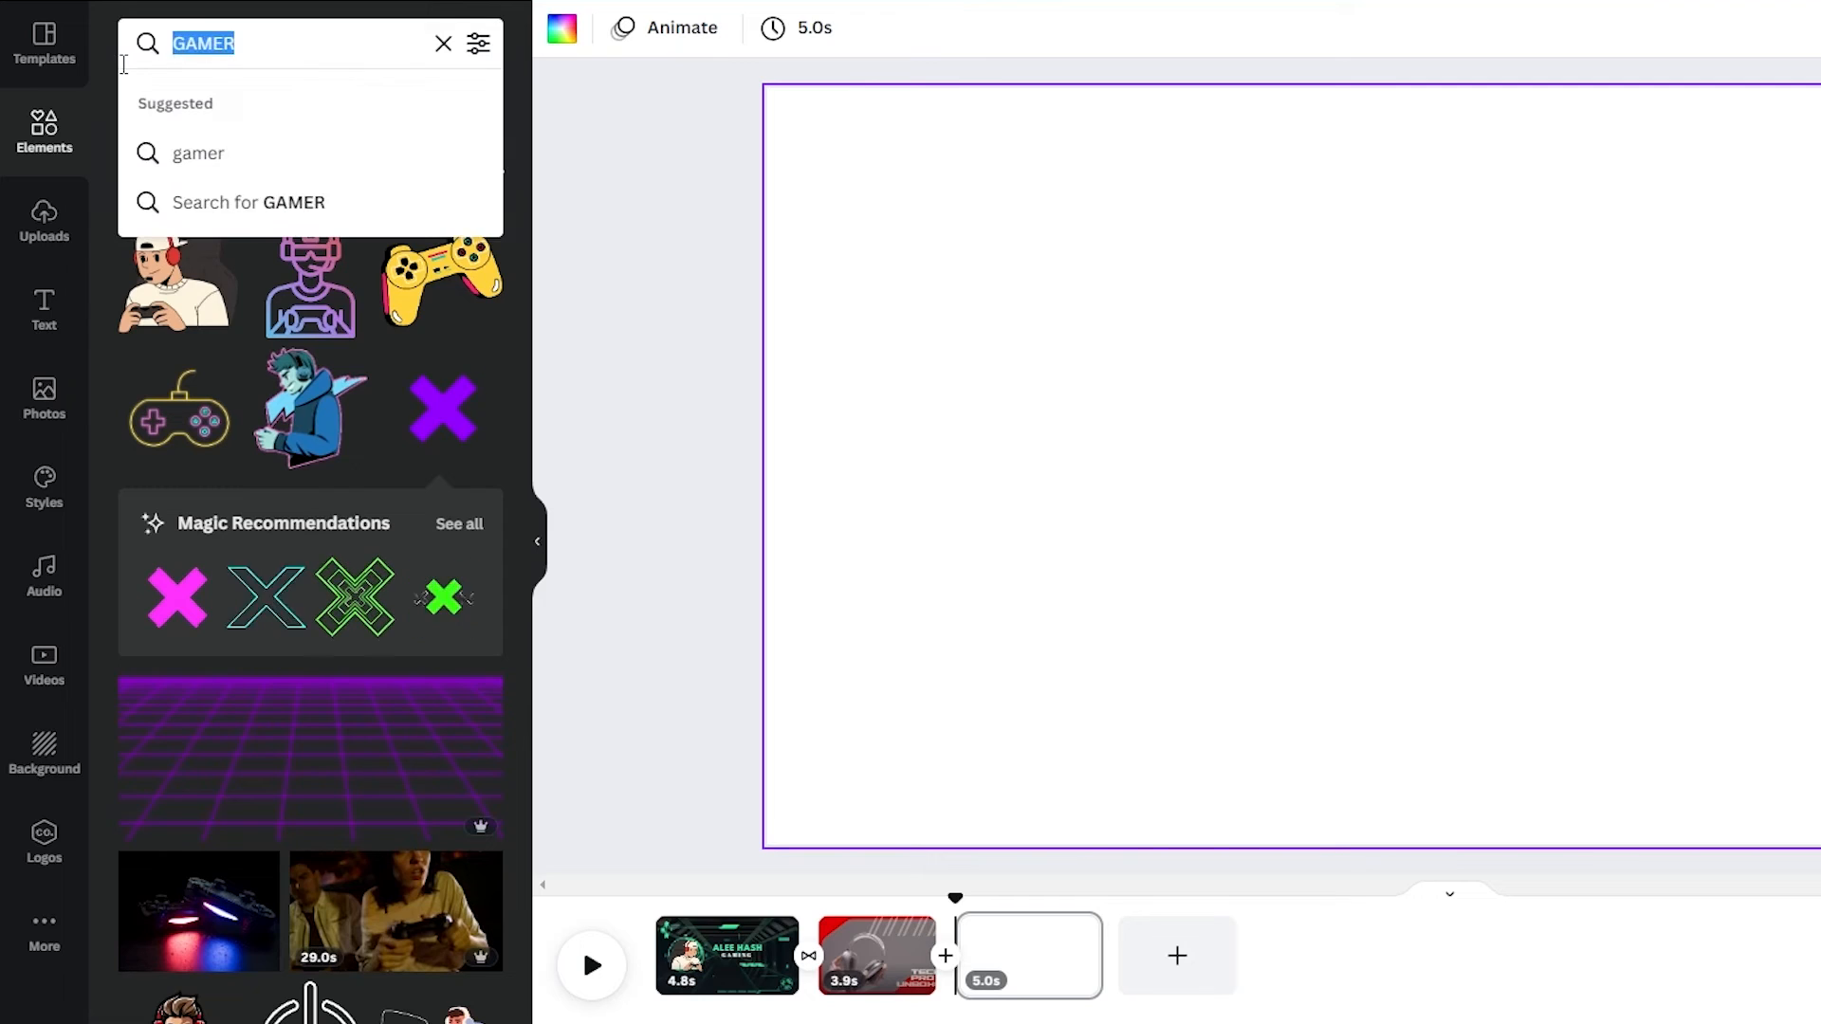
pyautogui.write('consoles')
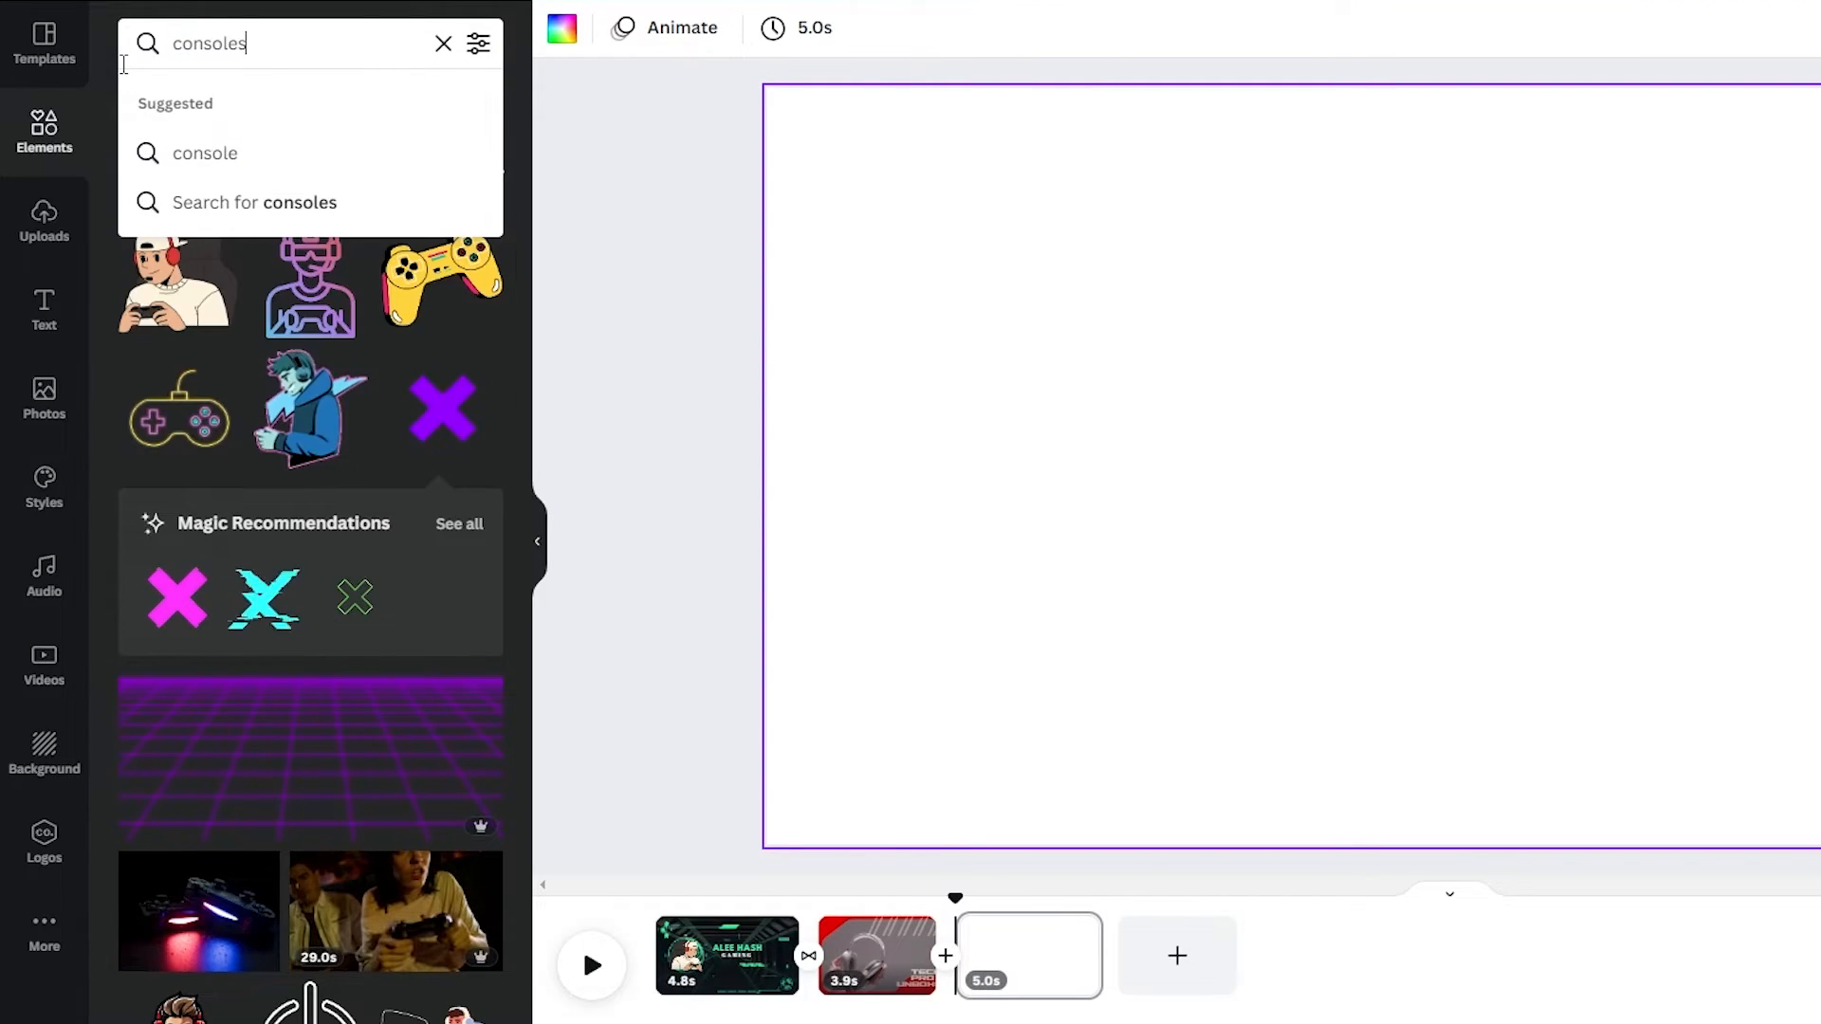
pyautogui.press('Return')
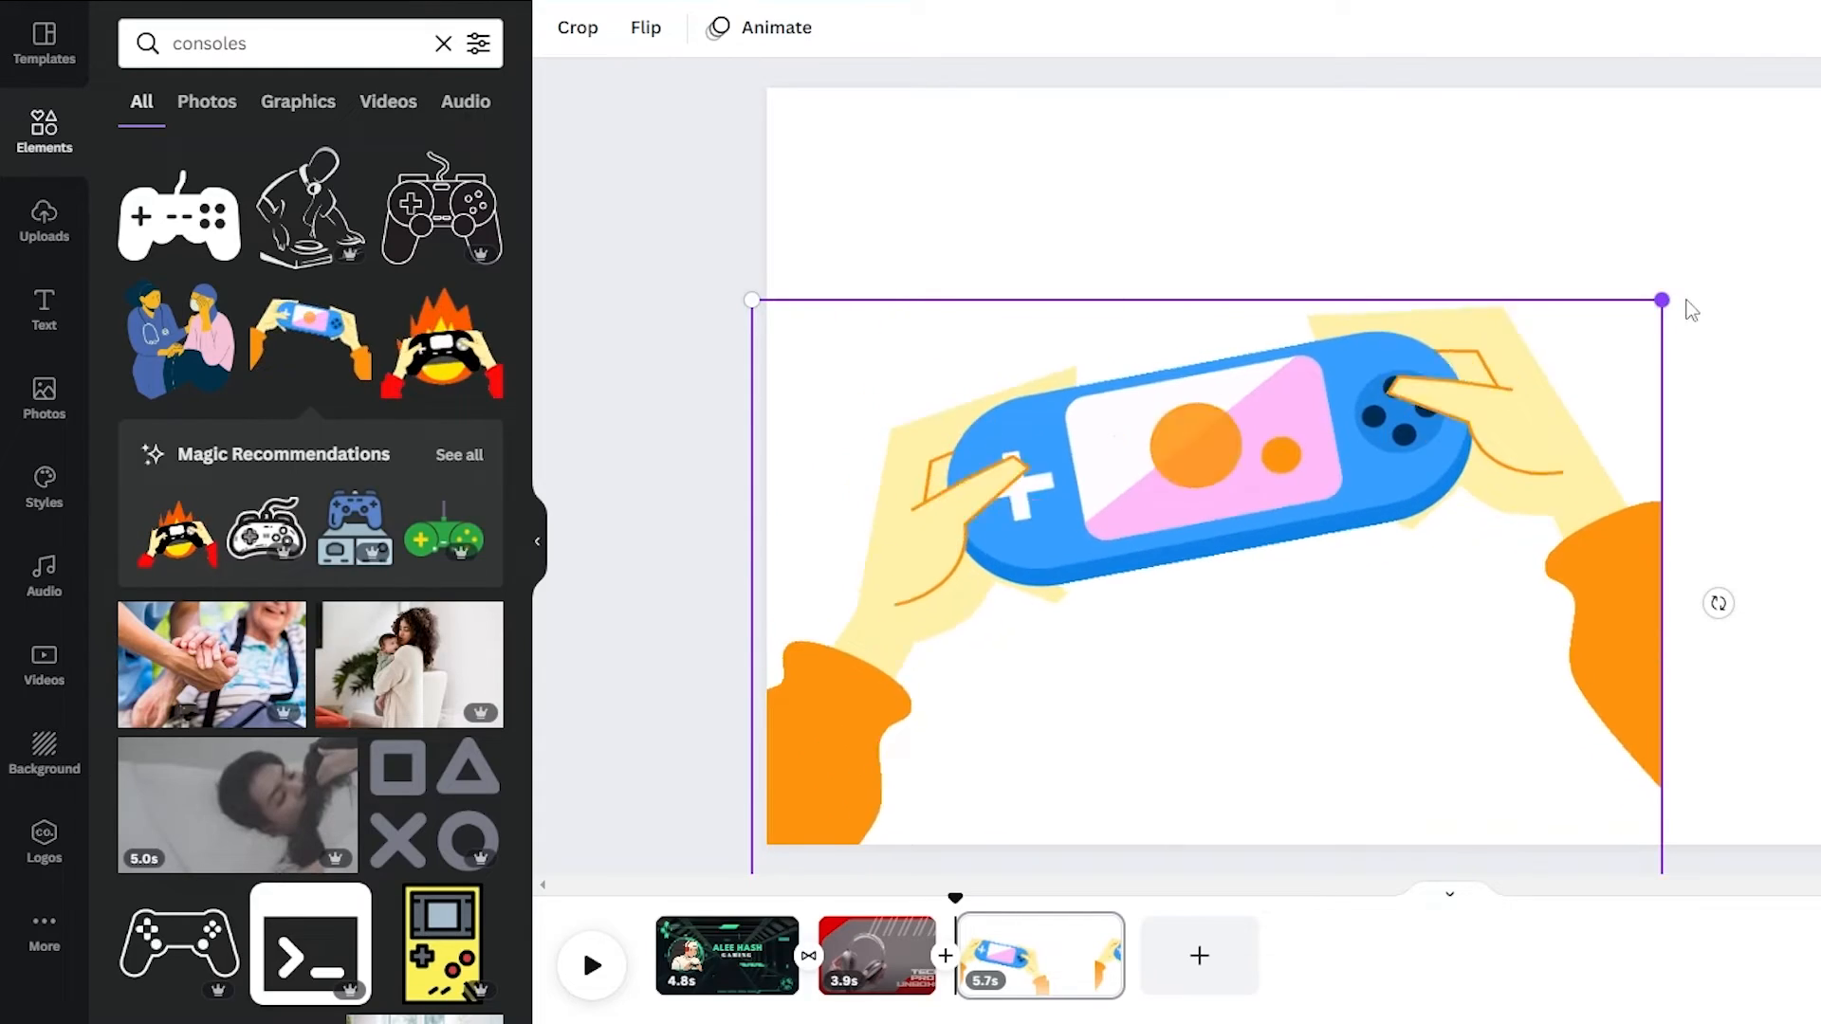
# - Enlarge the handheld console graphic to the full page width and move it down so the whole console lies on the page
pyautogui.moveTo(1663, 297); pyautogui.dragTo(1742, 224)
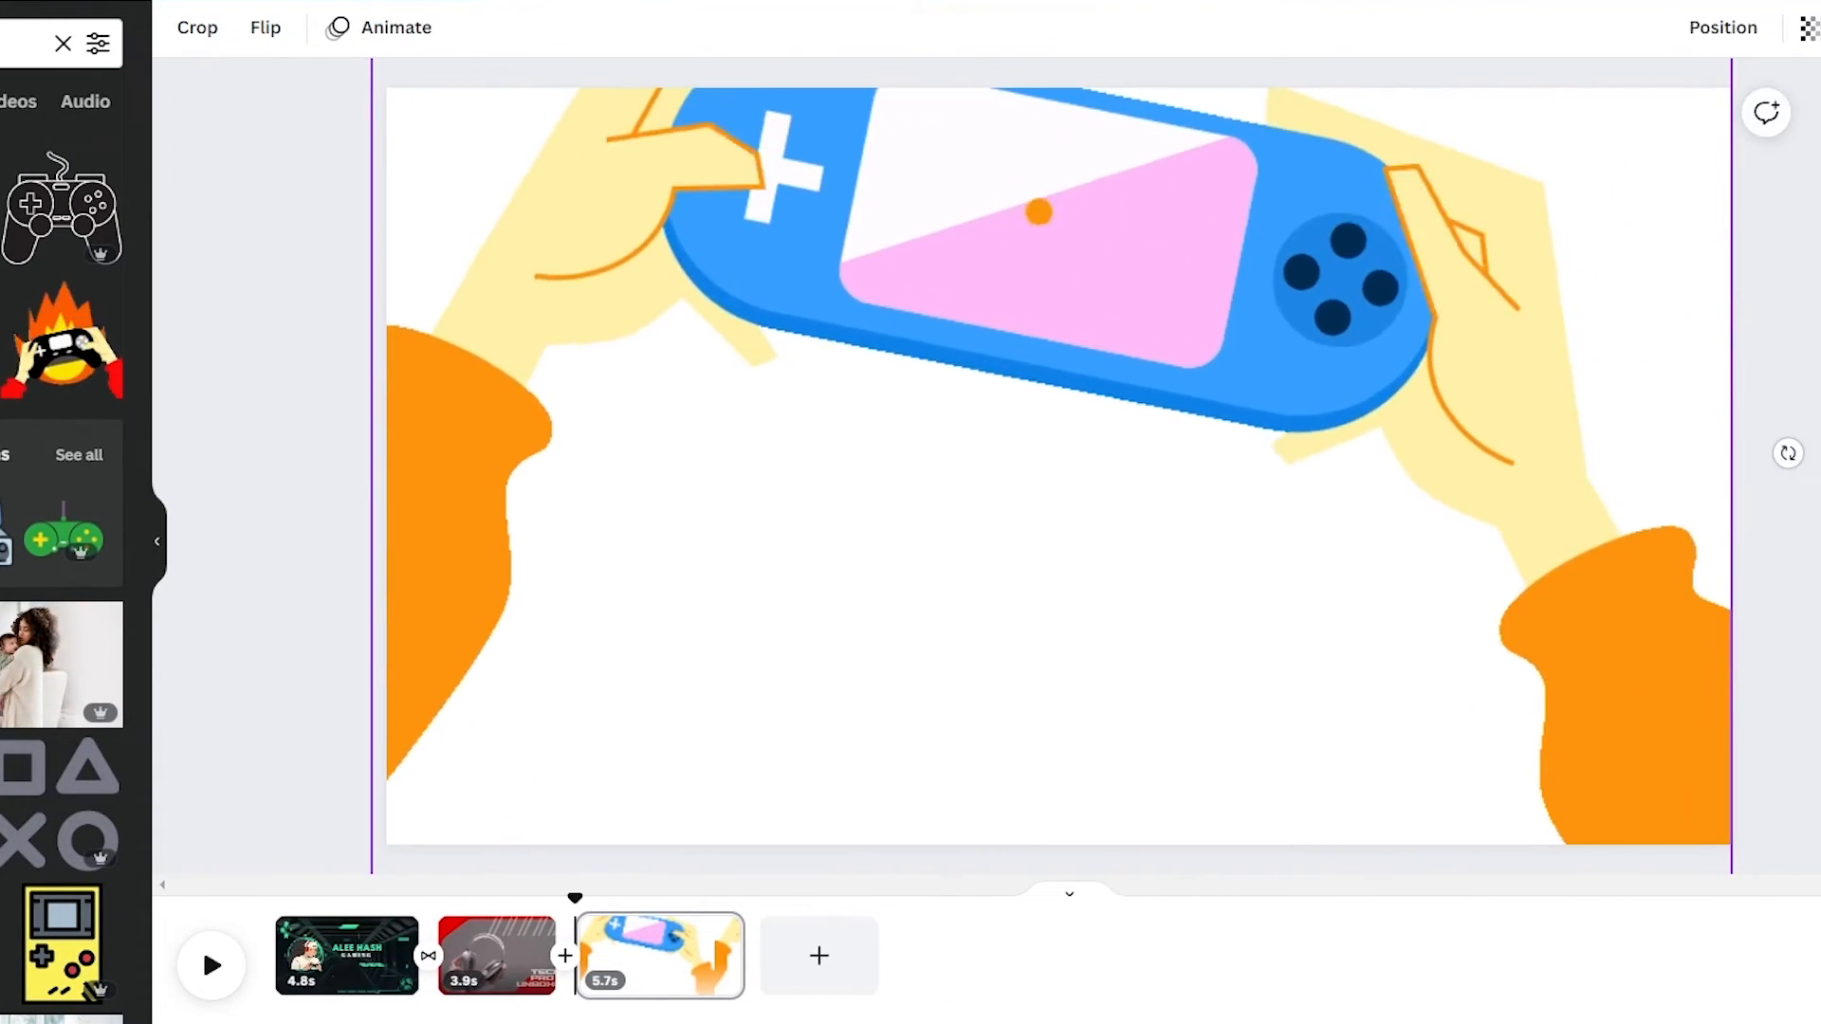
pyautogui.click(1777, 284)
pyautogui.moveTo(1021, 335); pyautogui.dragTo(1053, 541)
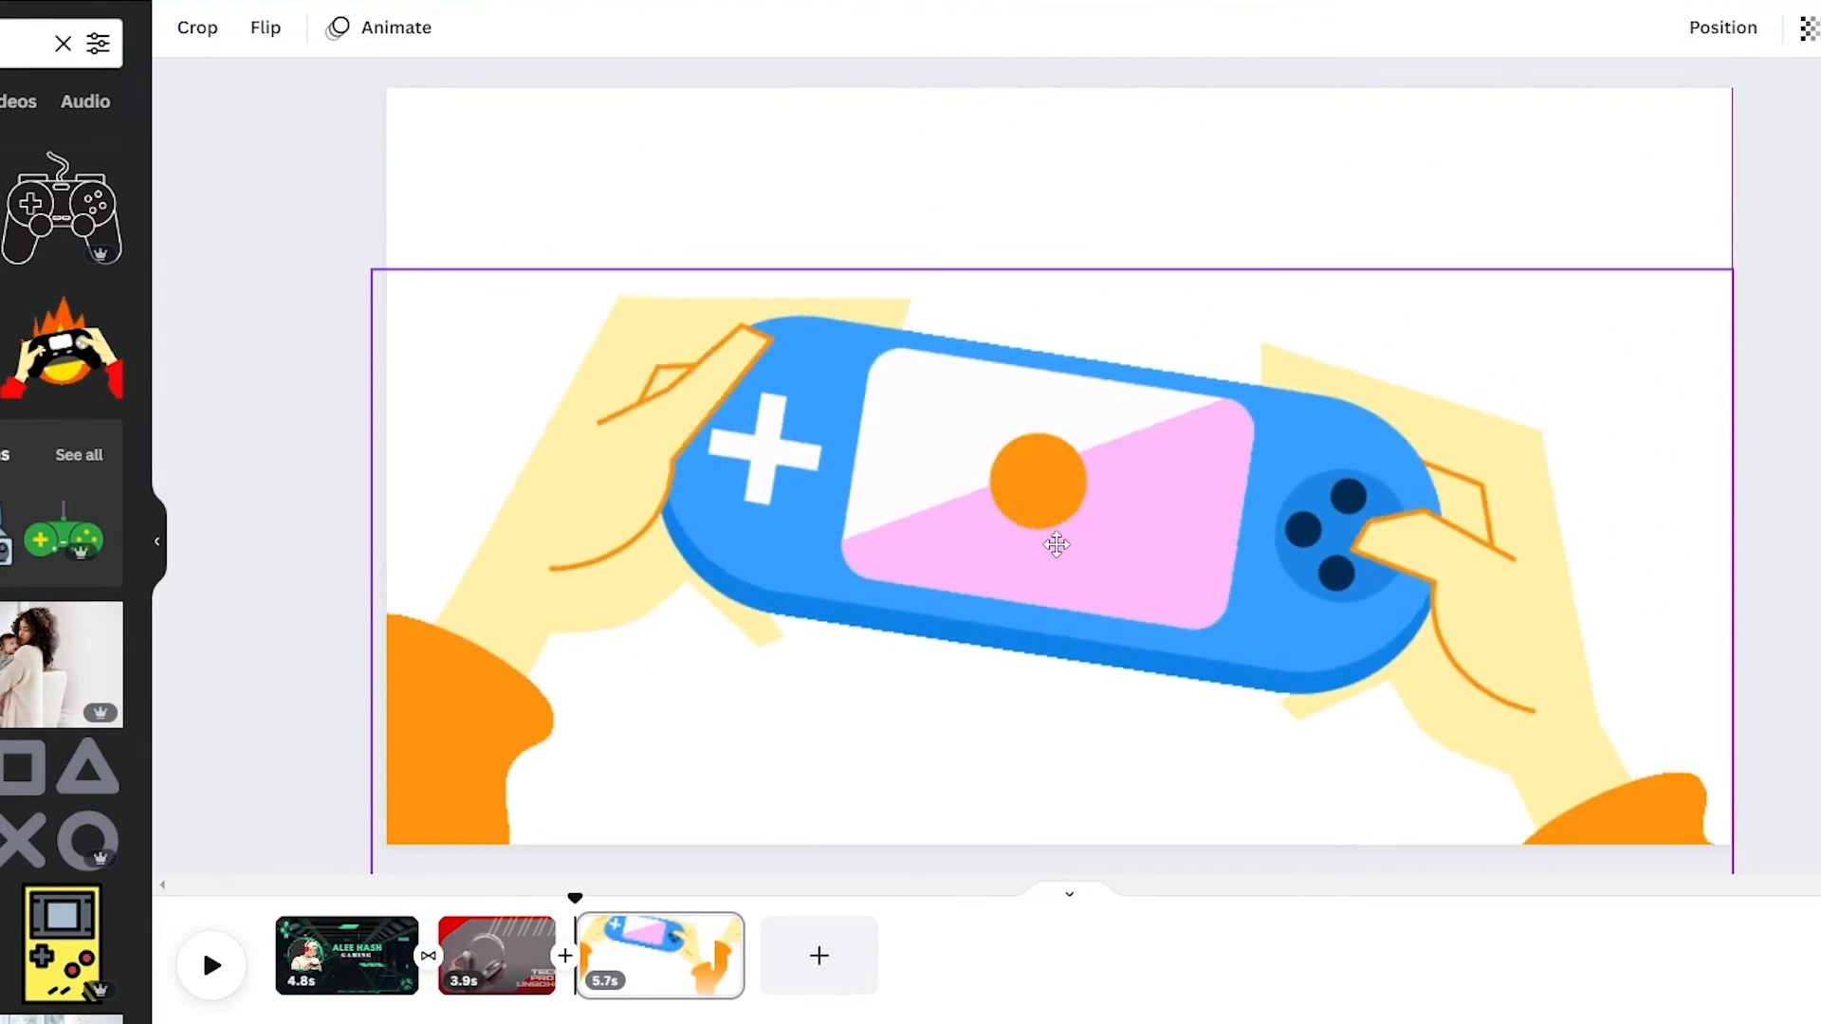
# - Apply the Pop element animation to the handheld console graphic, playing on enter
pyautogui.click(370, 50)
pyautogui.click(8, 414)
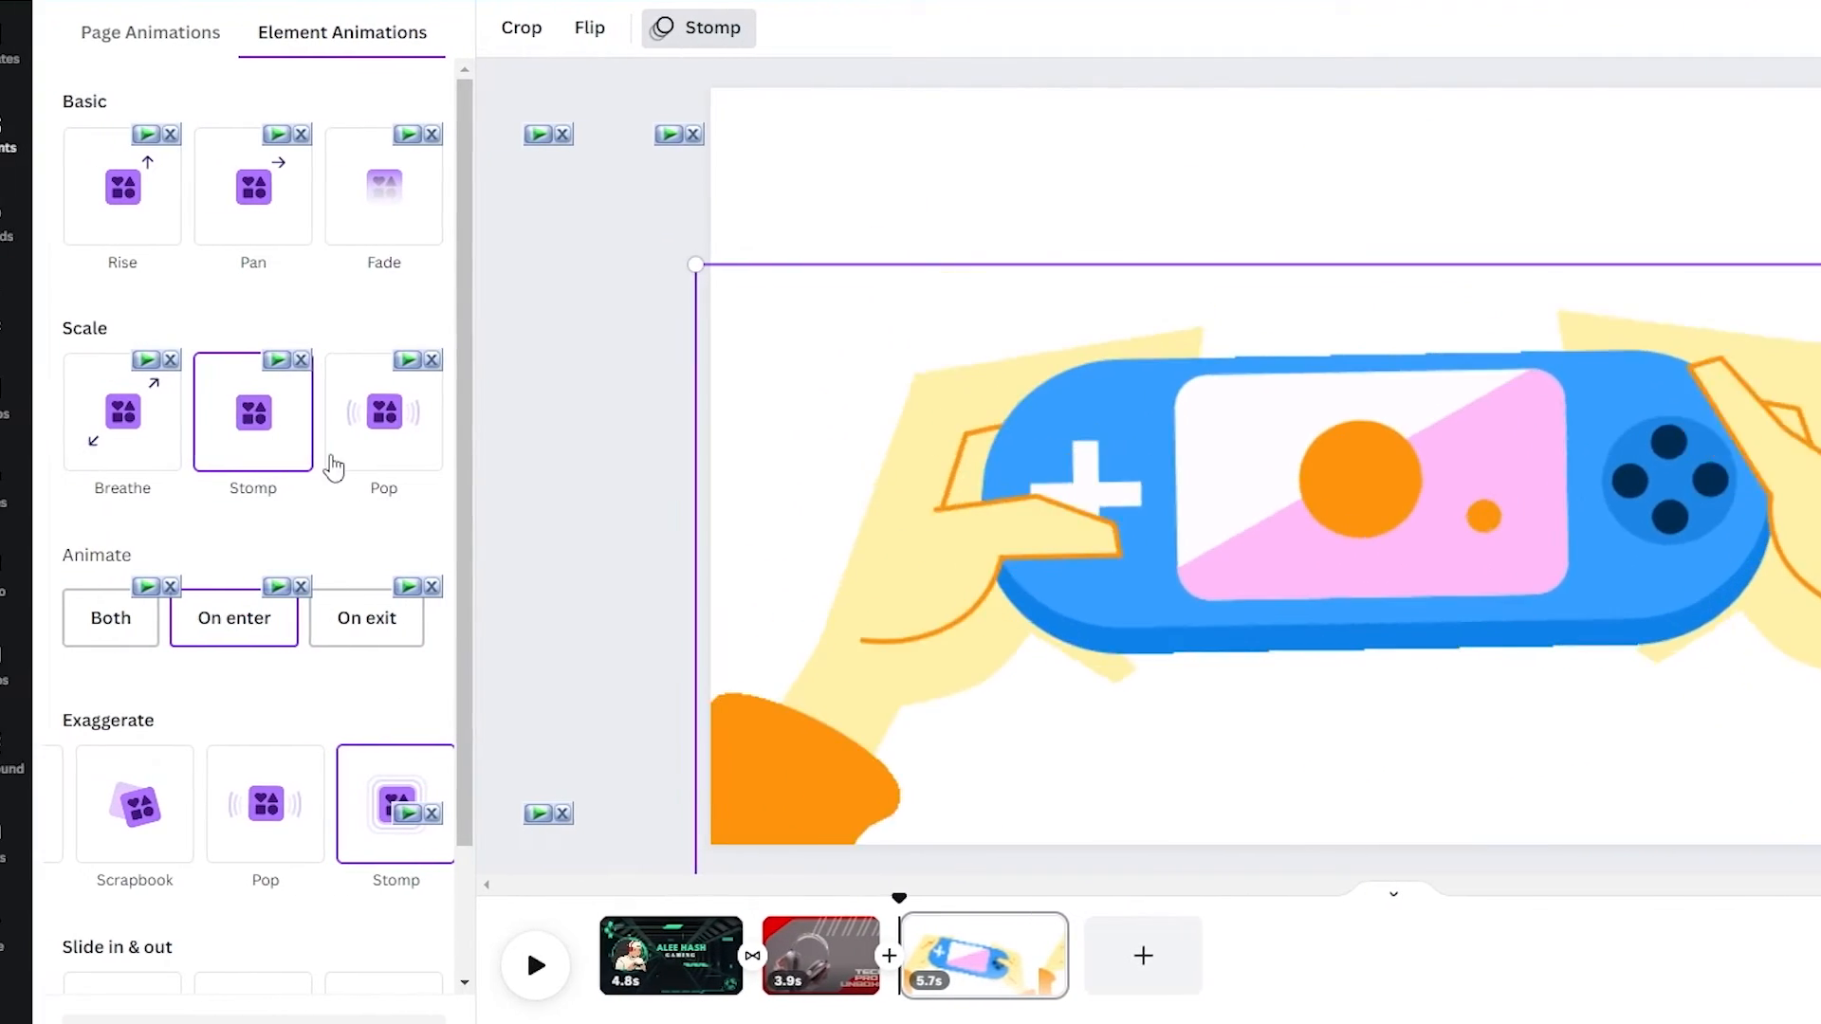
pyautogui.click(261, 436)
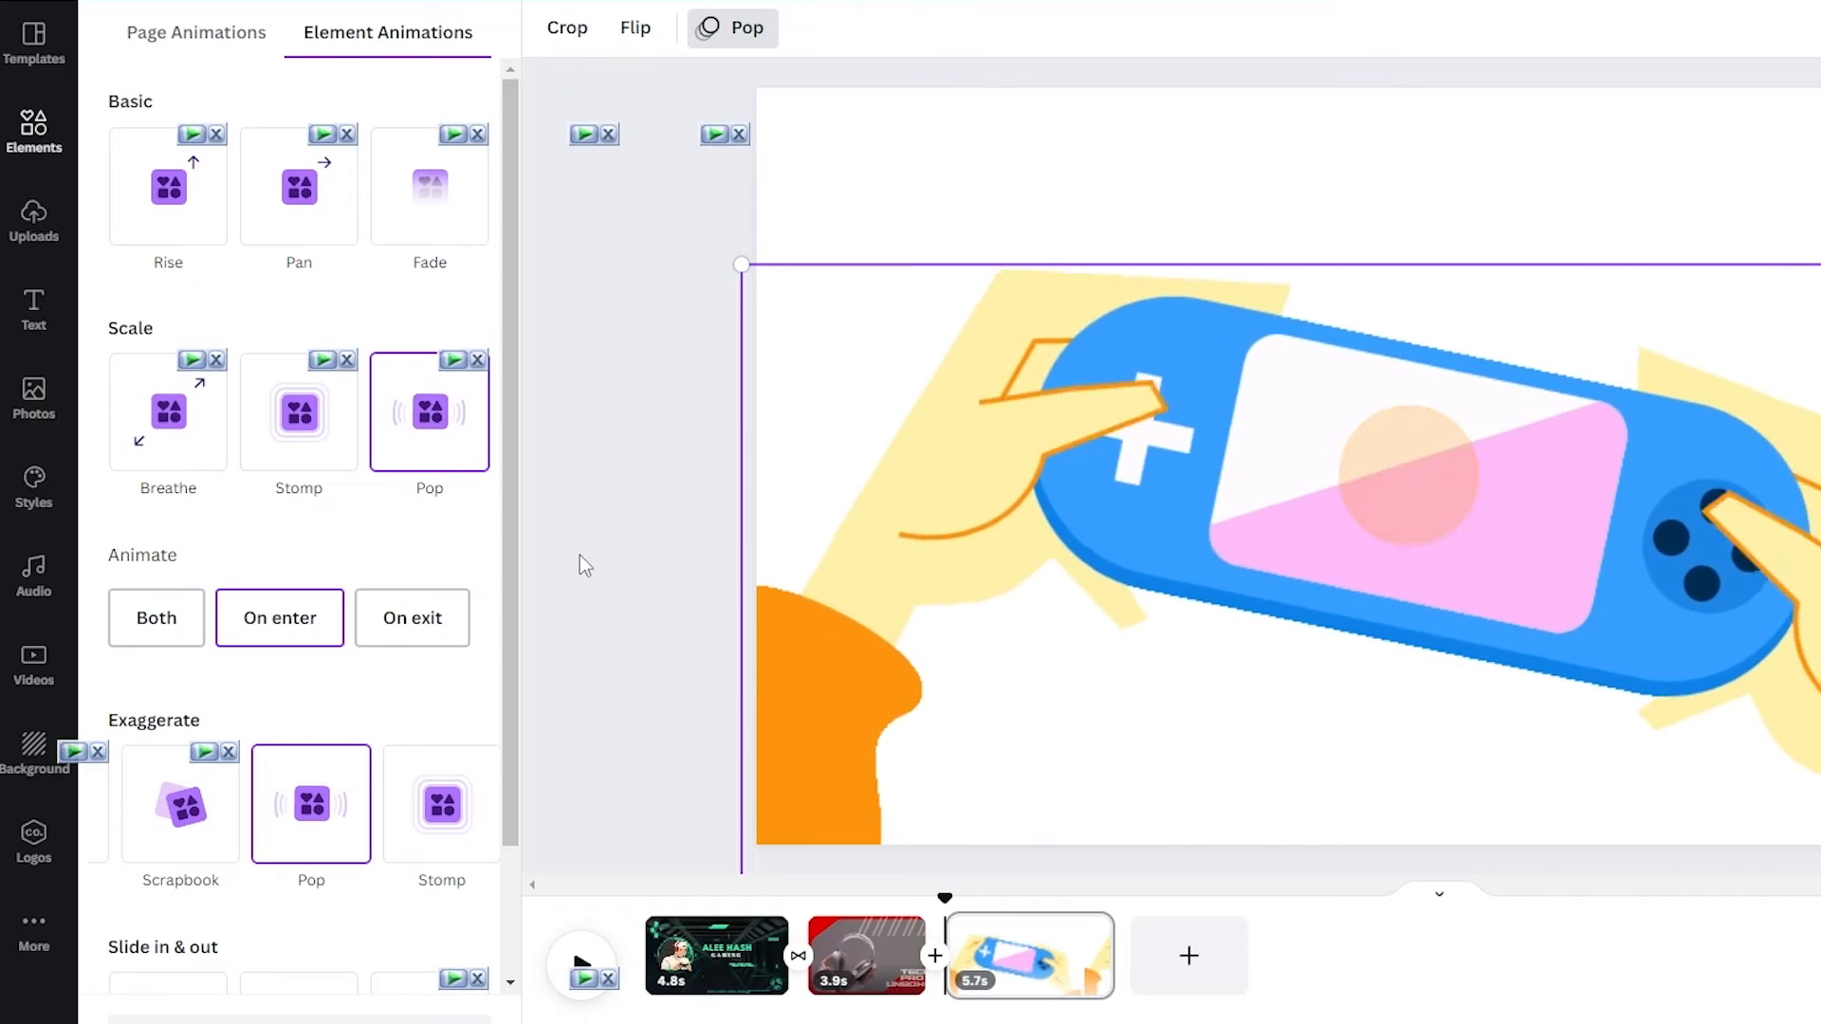
pyautogui.press('Escape')
# - Play the video from the red headphone page into the console page to check the sequence, and stop it there
pyautogui.moveTo(945, 897); pyautogui.dragTo(680, 970)
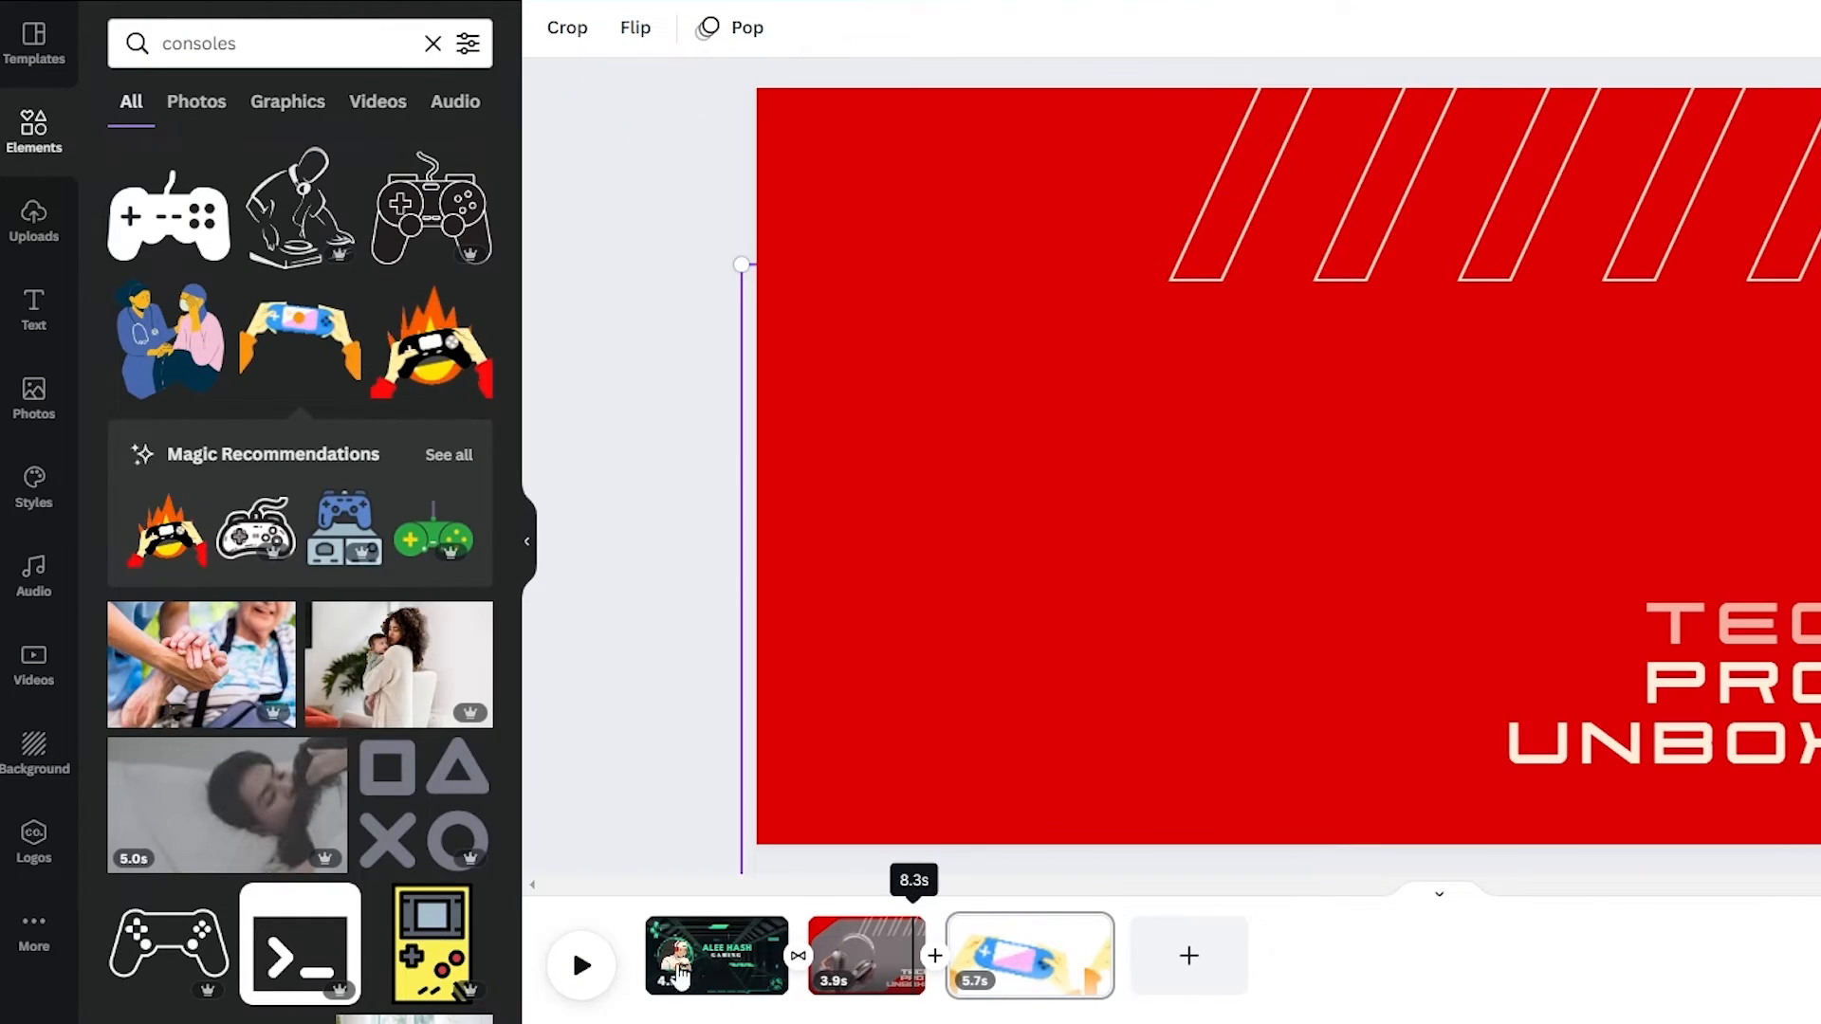
pyautogui.click(588, 973)
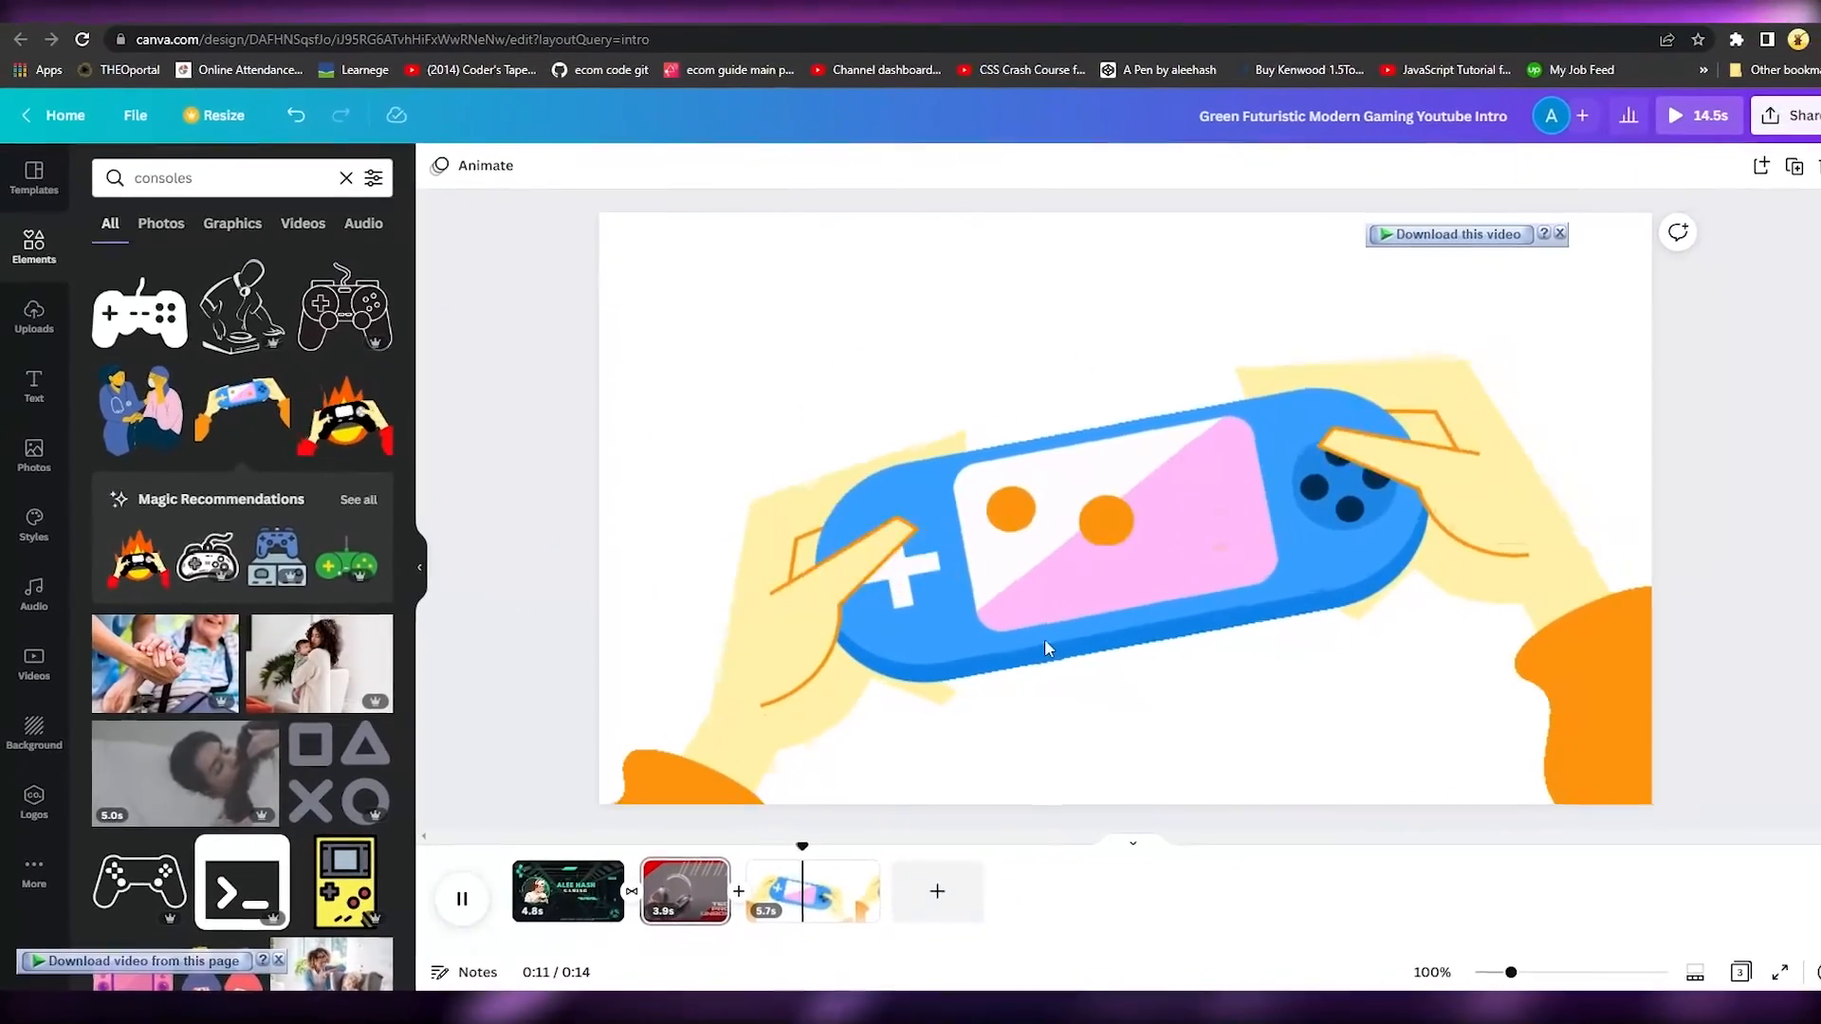
pyautogui.click(1249, 644)
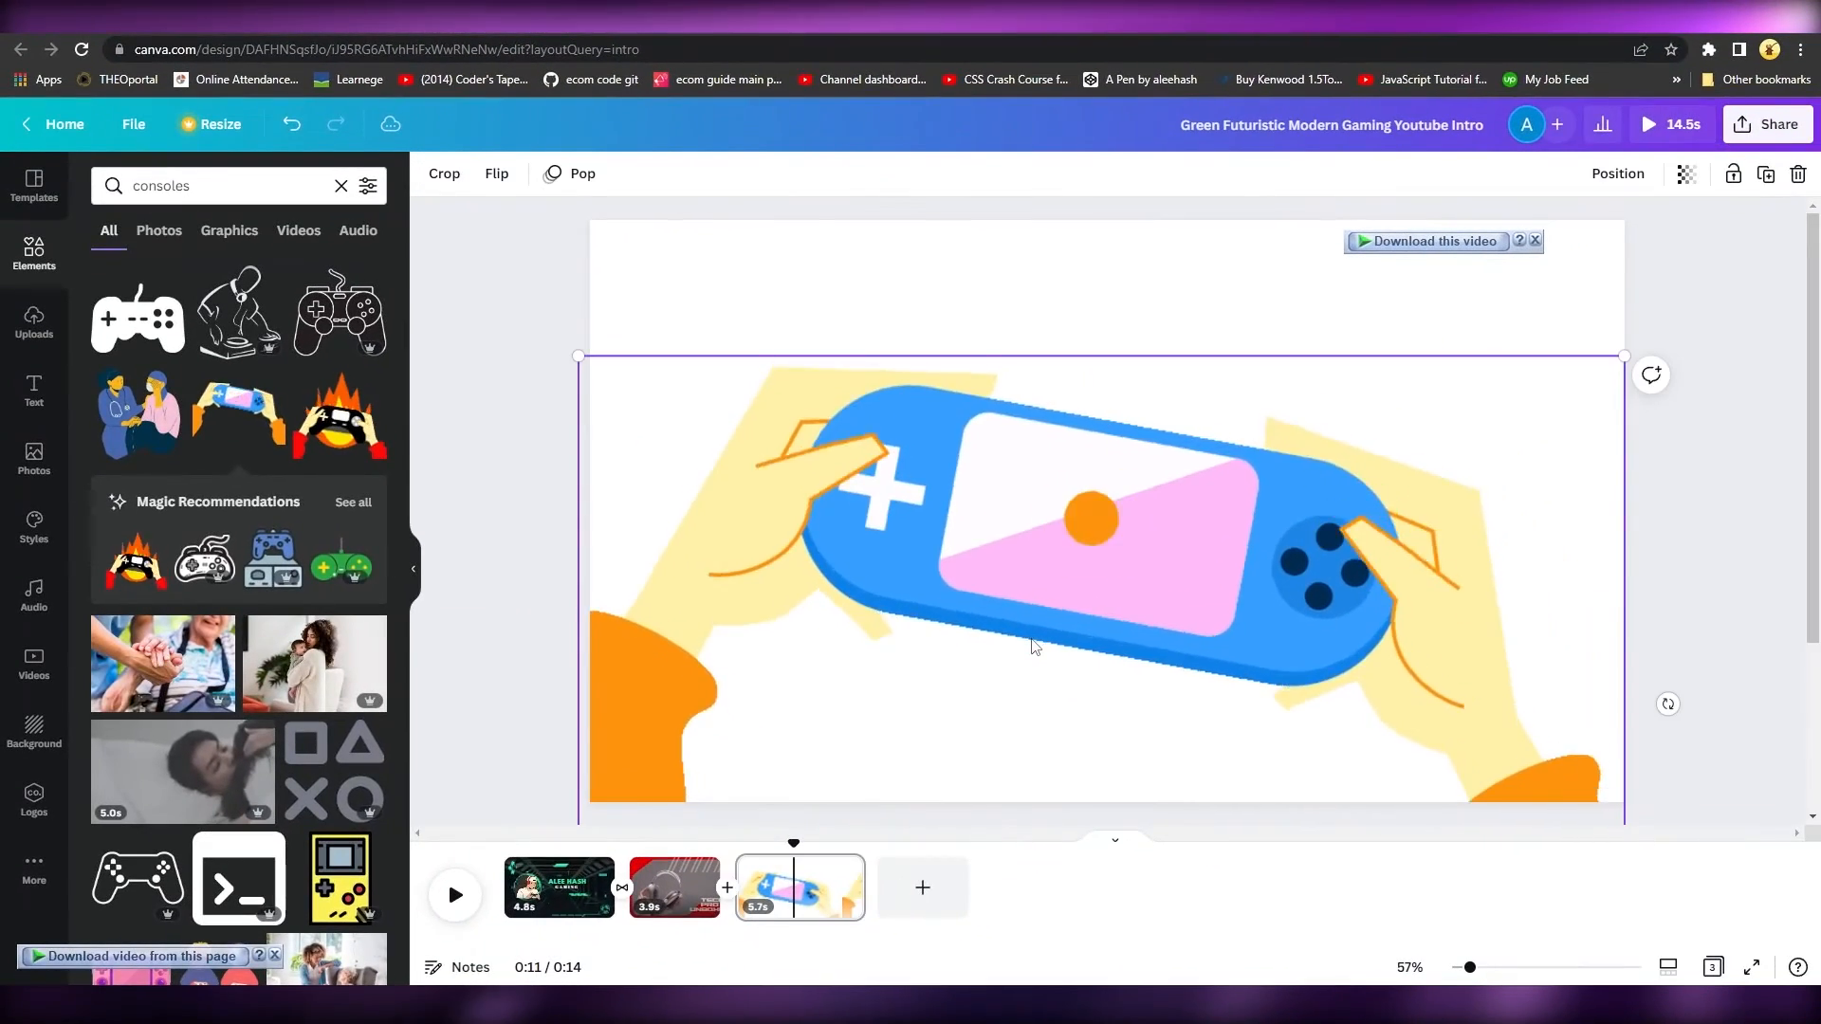